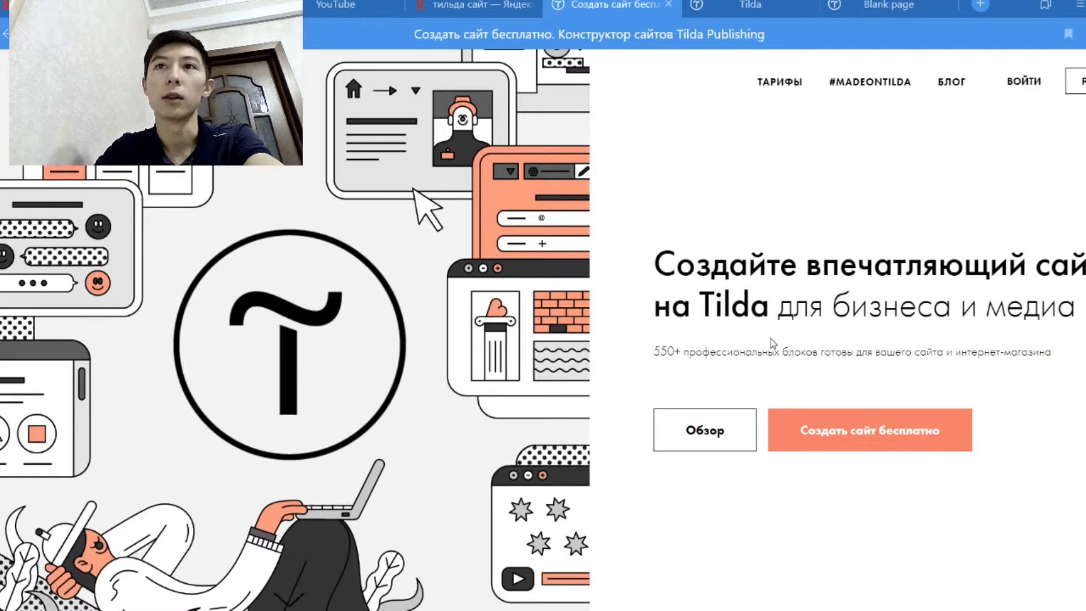
# - Open the existing site from the Tilda projects dashboard and start creating a new page for it
pyautogui.click(745, 7)
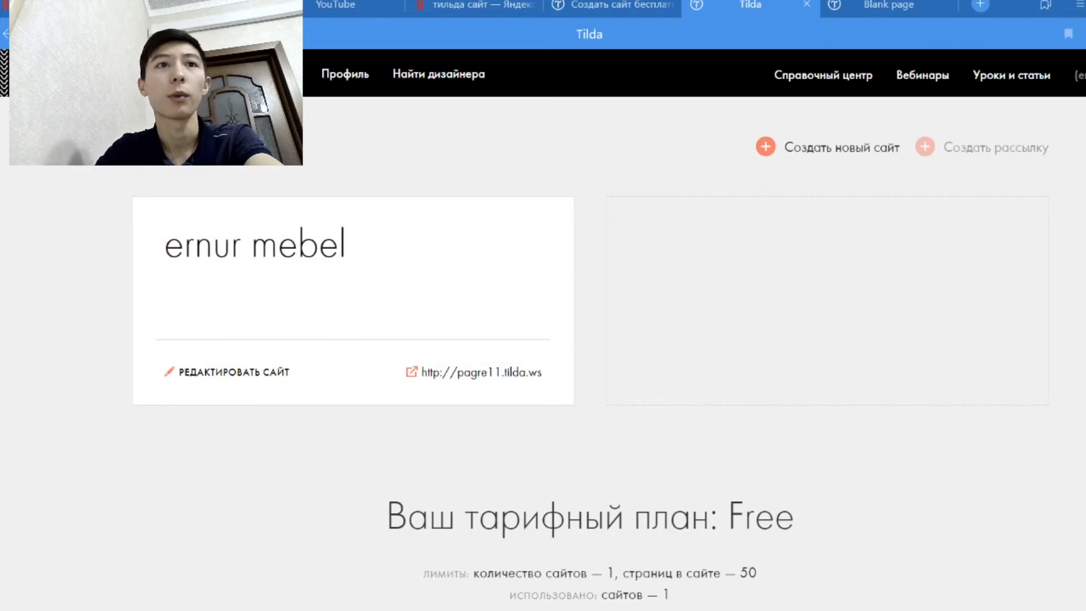
pyautogui.click(346, 212)
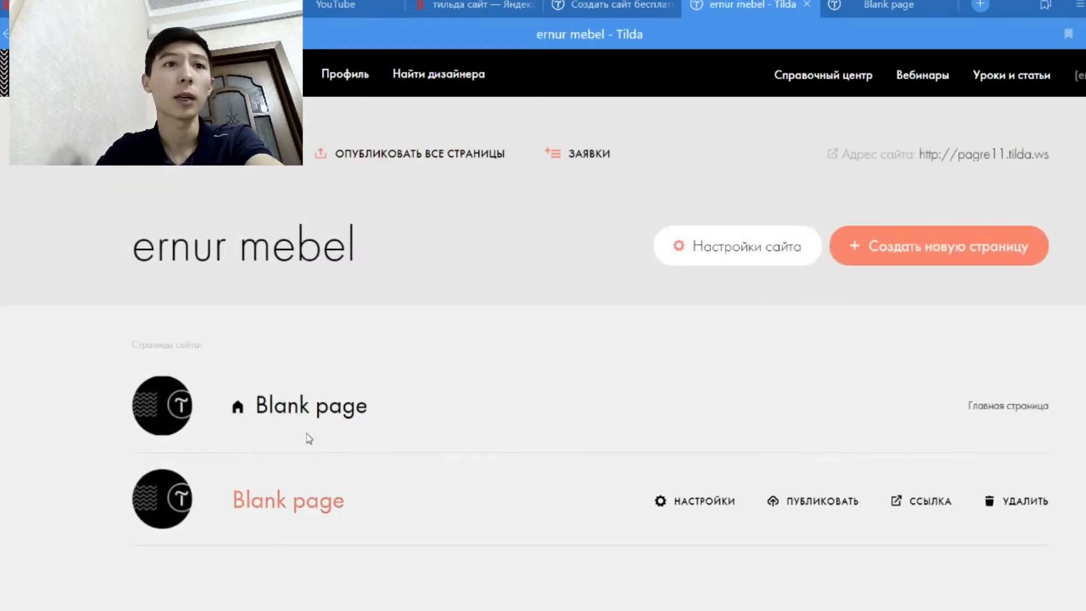
pyautogui.click(906, 261)
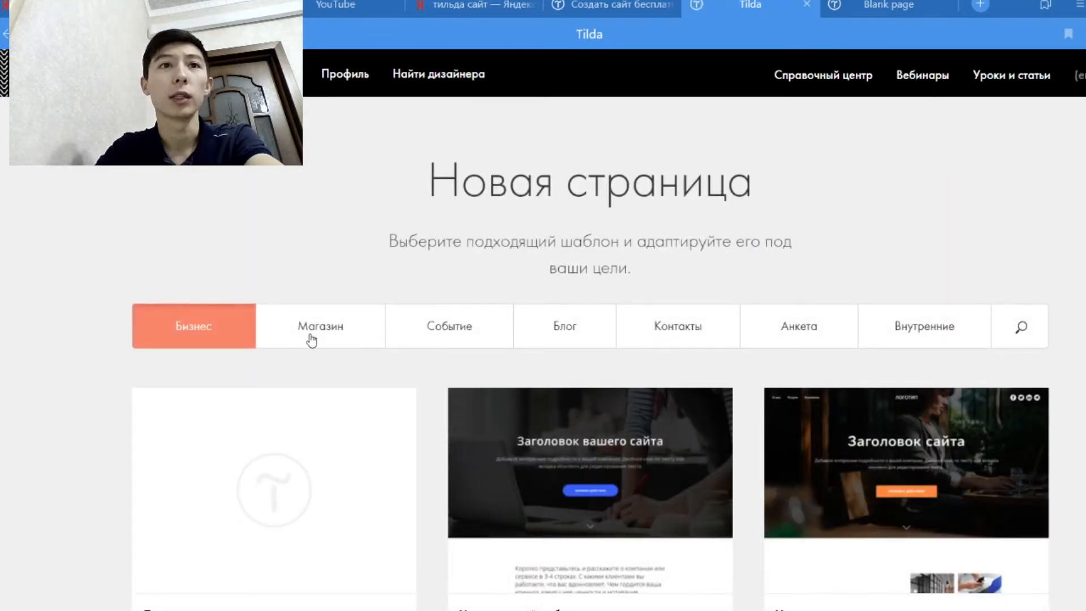
# - Browse the «Магазин» page templates and preview the basic «Онлайн-магазин» template with the product tiles
pyautogui.click(311, 340)
pyautogui.scroll(-4, 417, 336)
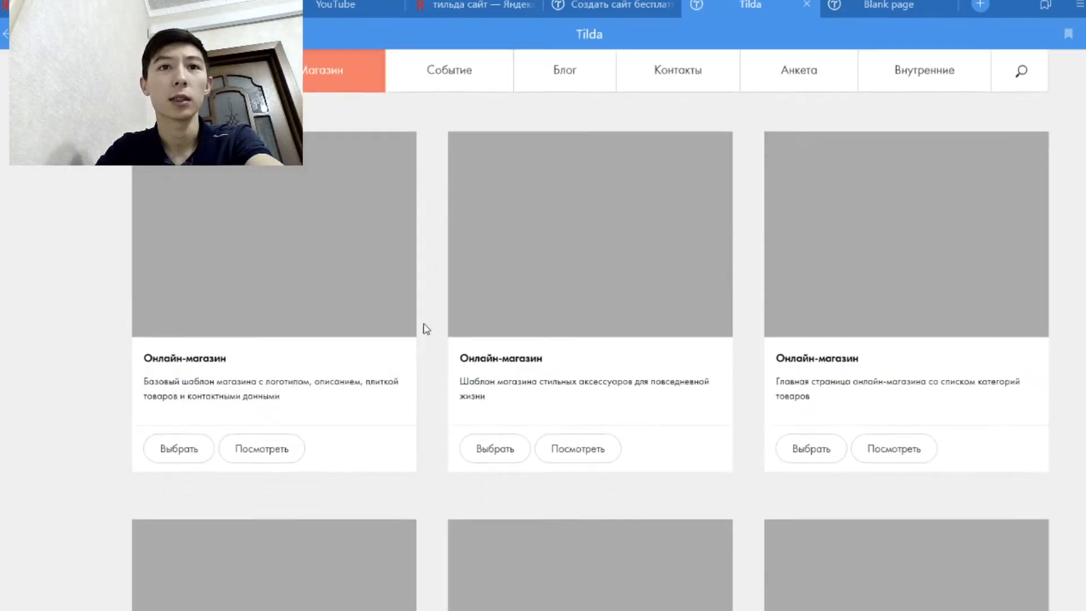
pyautogui.scroll(-2, 426, 328)
pyautogui.scroll(4, 373, 228)
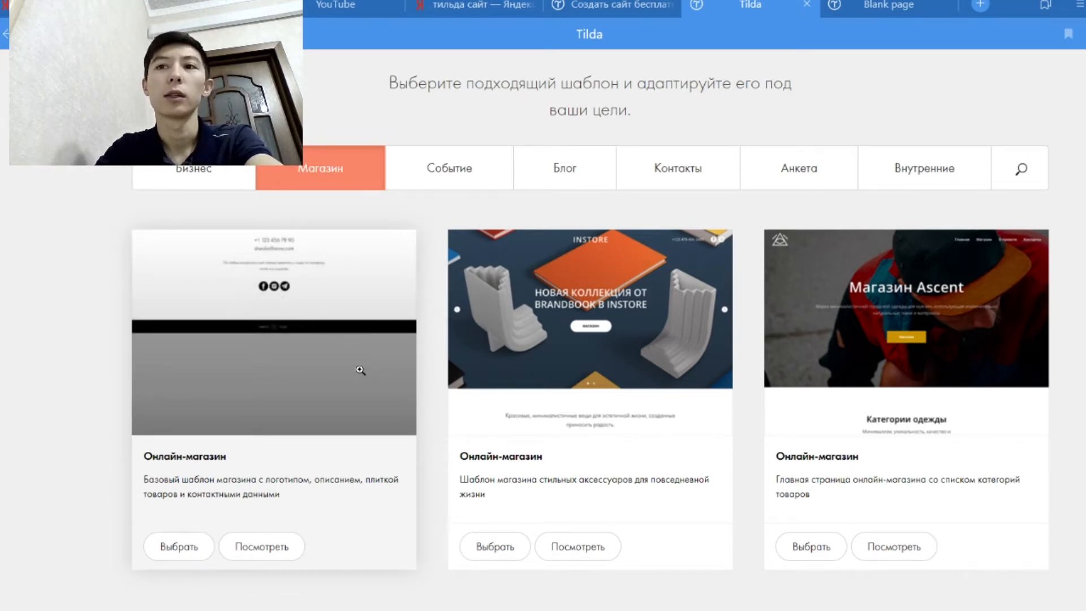
pyautogui.click(254, 543)
pyautogui.scroll(-10, 531, 367)
pyautogui.scroll(10, 530, 356)
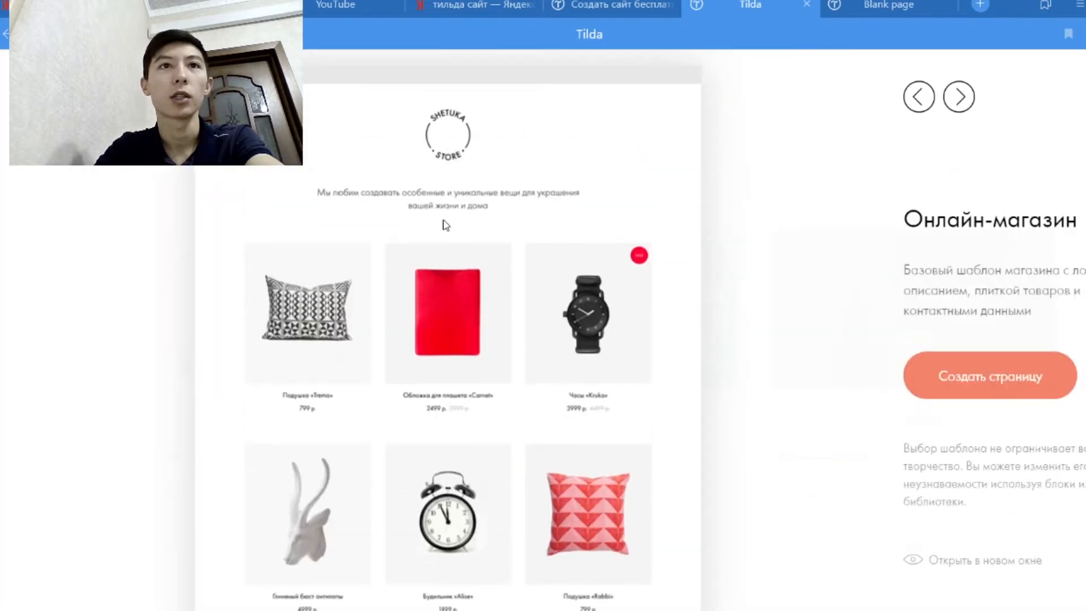
pyautogui.scroll(-8, 446, 283)
pyautogui.scroll(7, 443, 366)
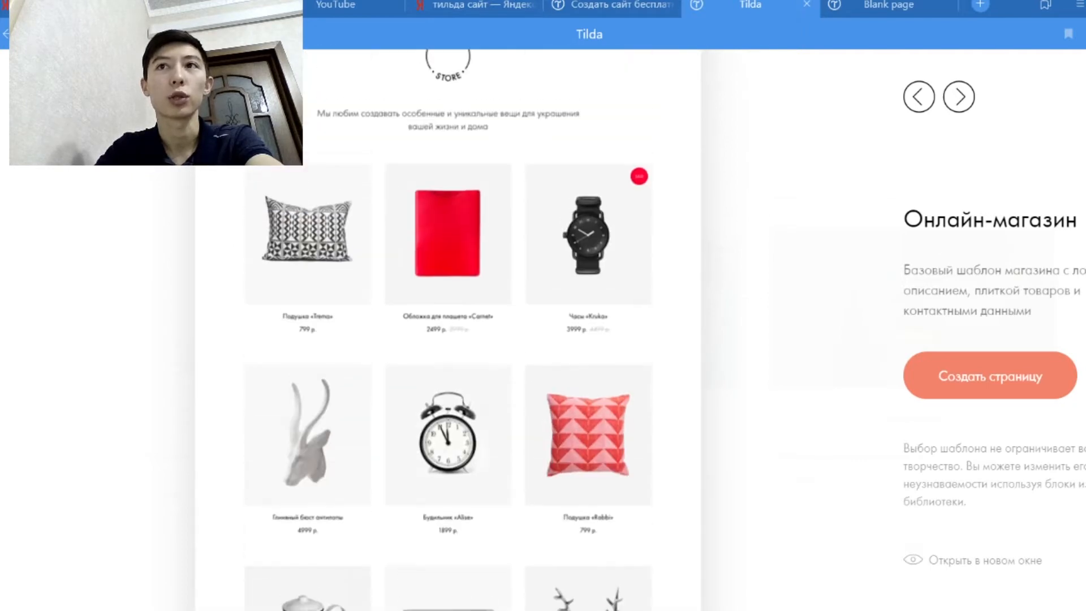
pyautogui.press('Escape')
# - Preview the «Мероприятие» template among the «Событие» templates, and return to the «Бизнес» category
pyautogui.click(462, 170)
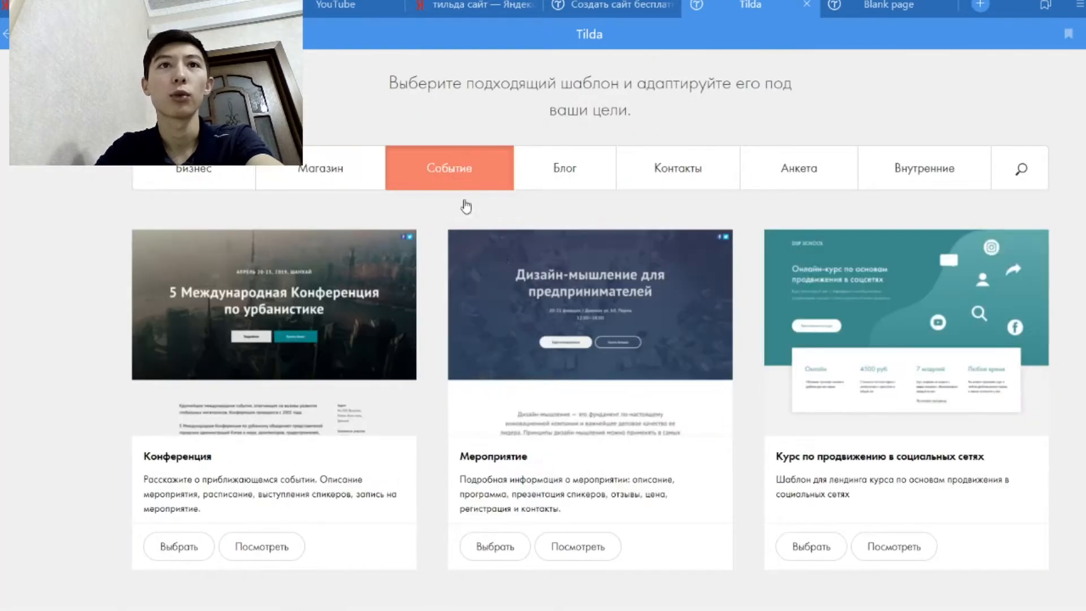
pyautogui.click(578, 546)
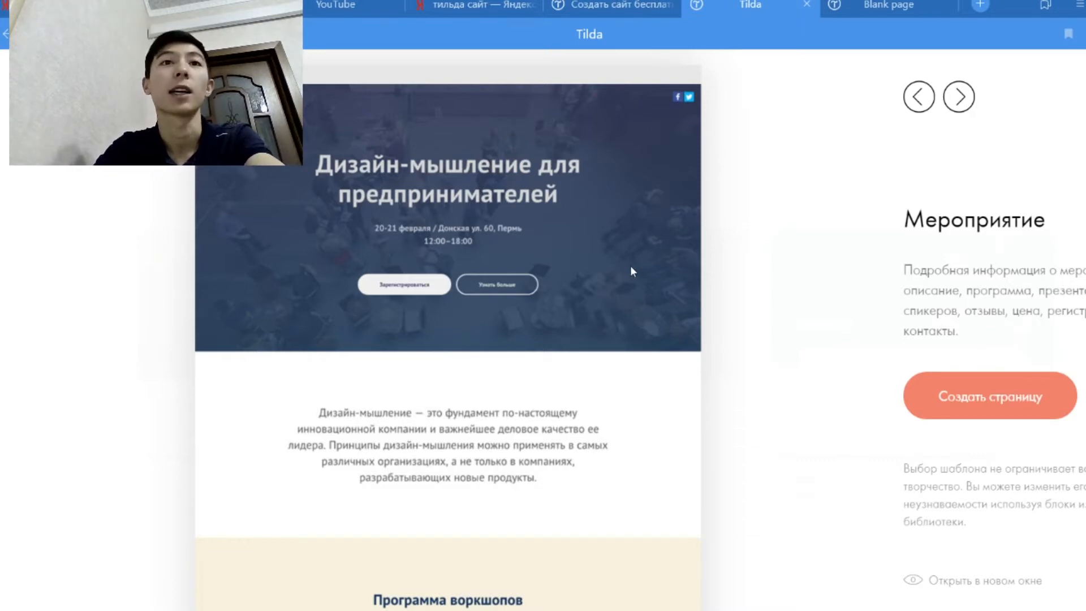
pyautogui.scroll(-5, 613, 339)
pyautogui.press('Escape')
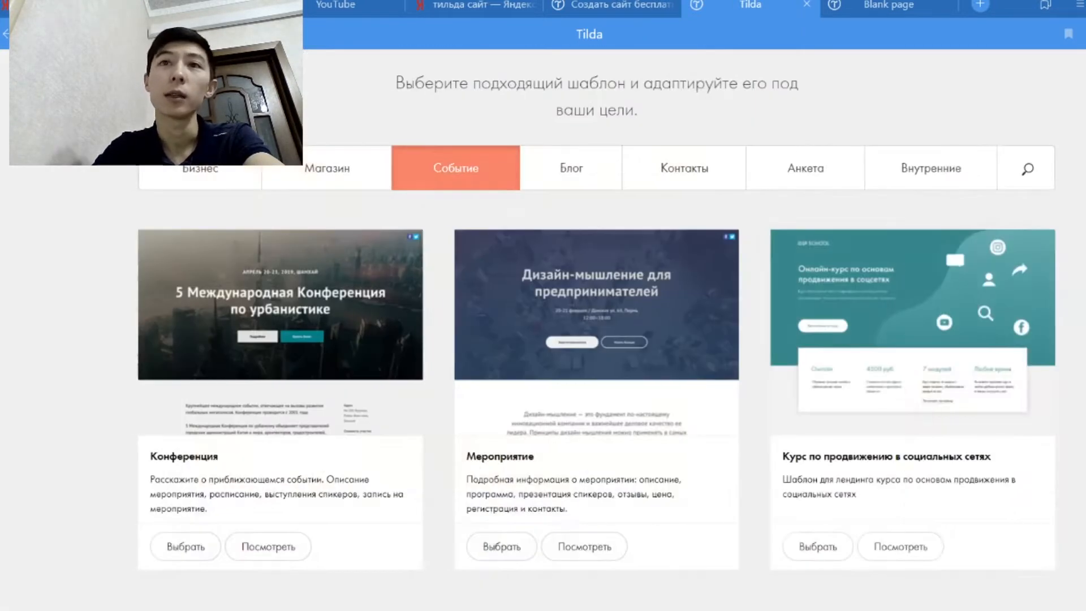
pyautogui.scroll(-3, 814, 332)
pyautogui.scroll(3, 814, 332)
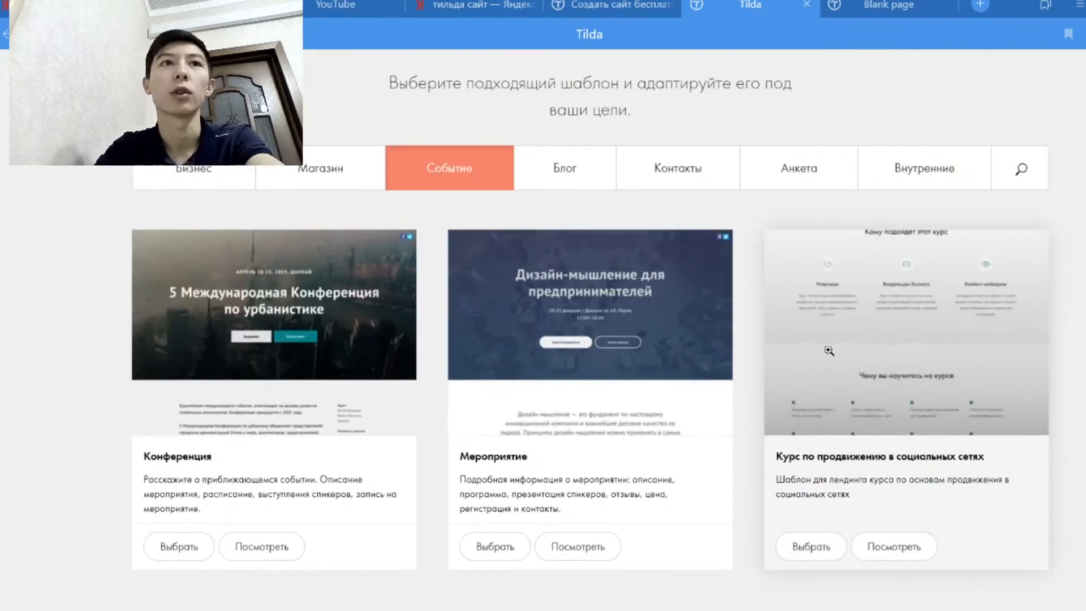
pyautogui.click(177, 175)
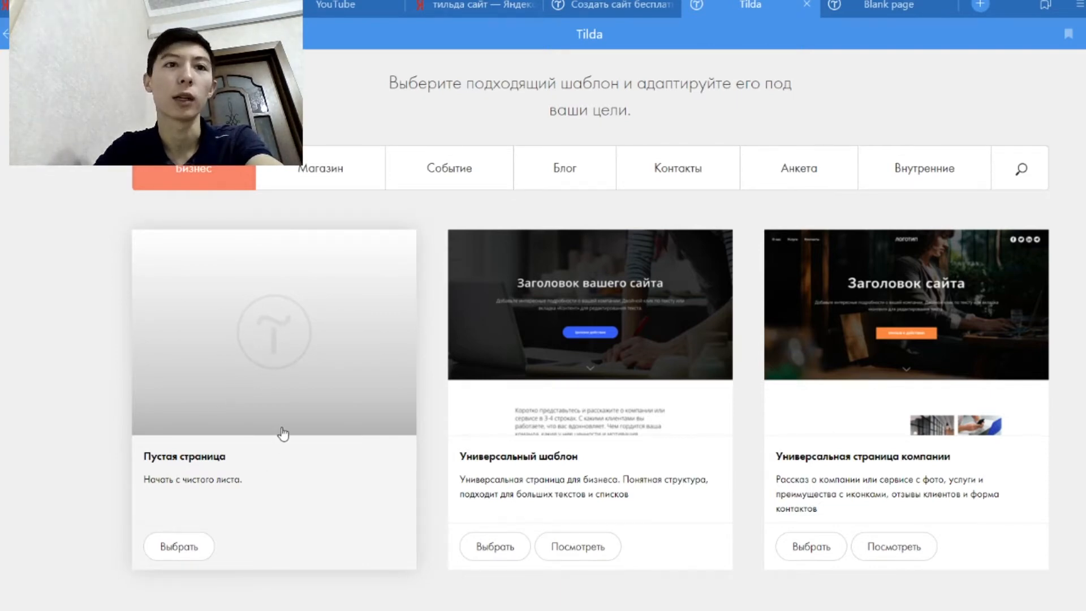
# - Examine the finished restaurant page, from its animated food cover down to the «Процесс работы» cards and the dish catalogue
pyautogui.click(885, 5)
pyautogui.scroll(-5, 681, 348)
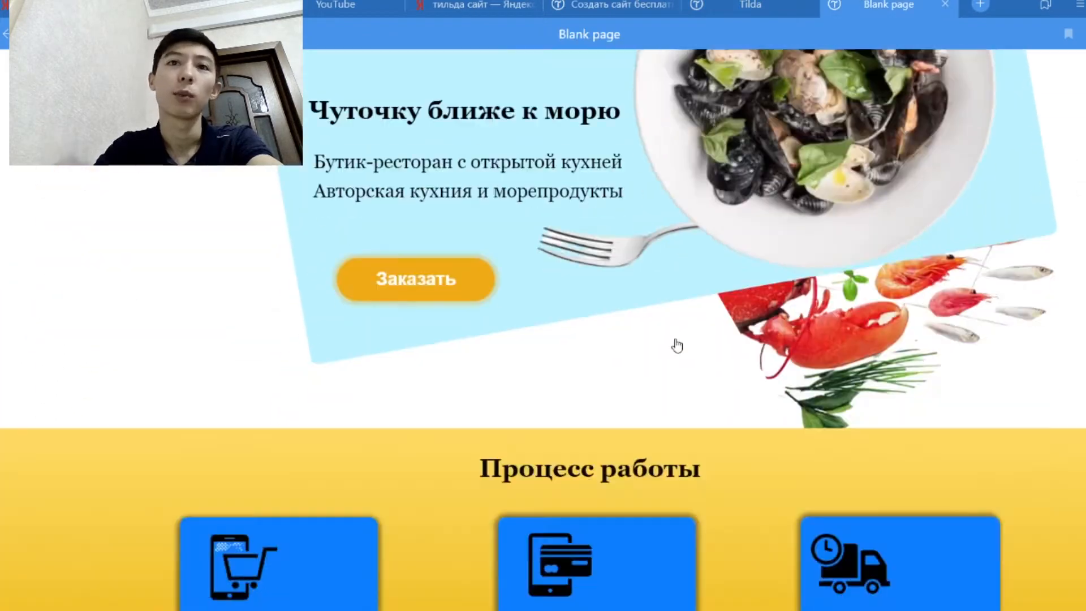
pyautogui.scroll(5, 684, 314)
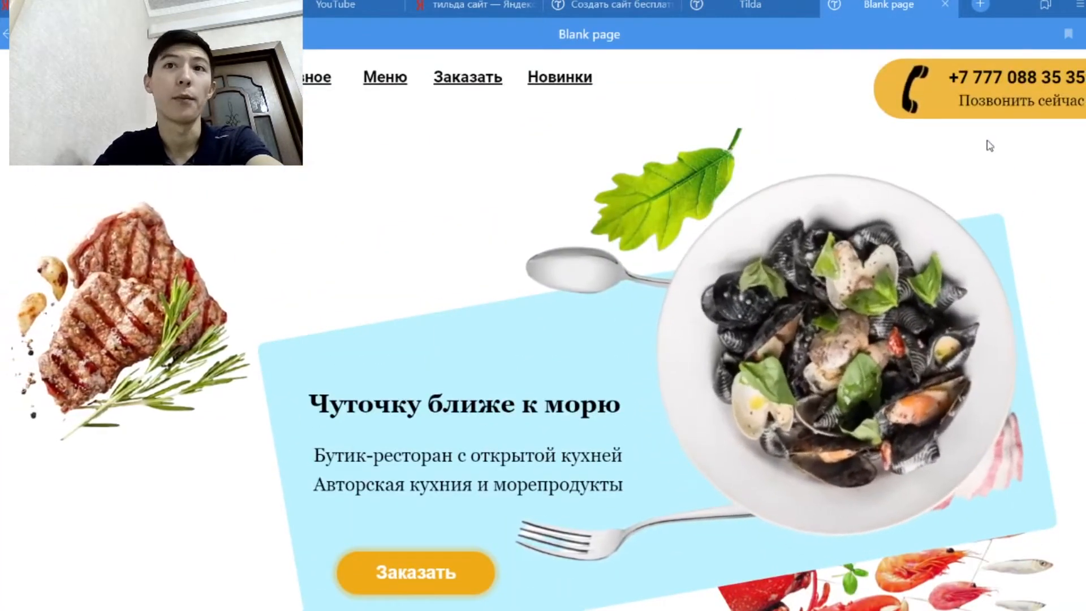
pyautogui.scroll(-3, 988, 142)
pyautogui.scroll(3, 989, 147)
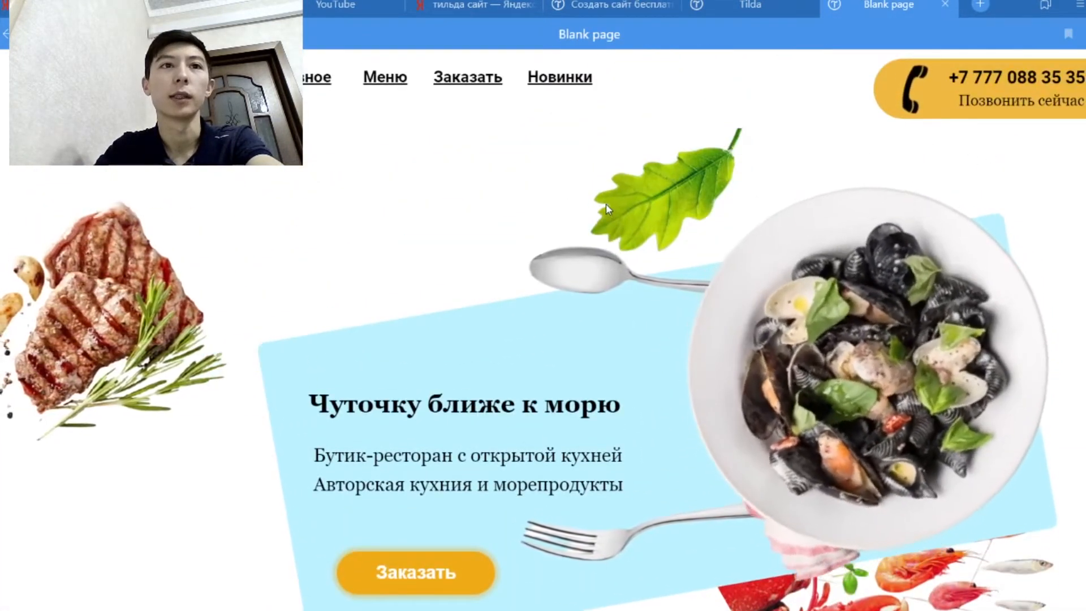
pyautogui.scroll(-3, 606, 204)
pyautogui.scroll(-2, 605, 206)
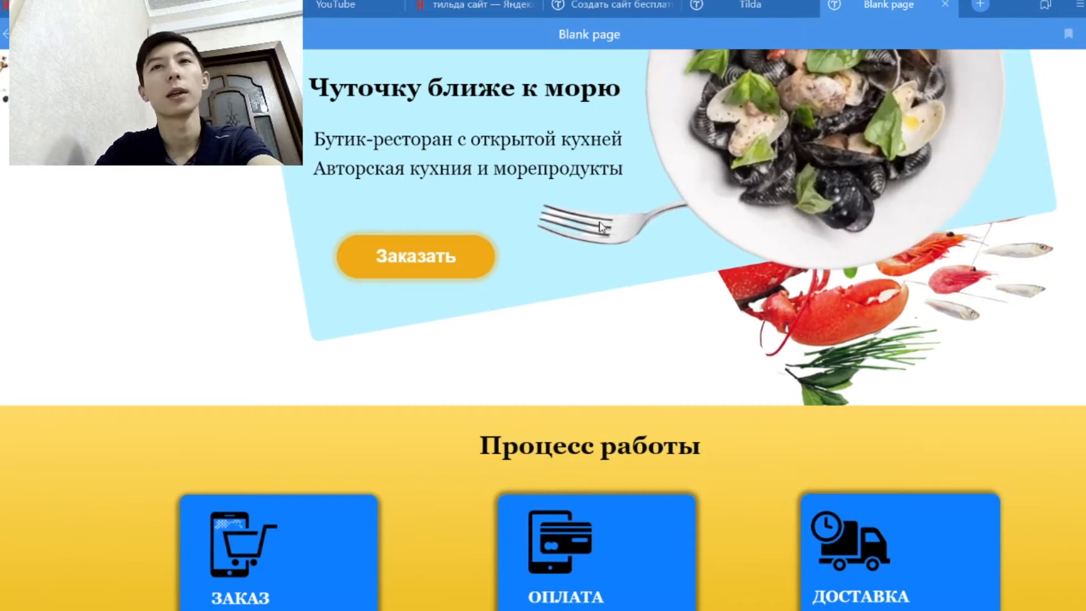
pyautogui.scroll(-4, 600, 232)
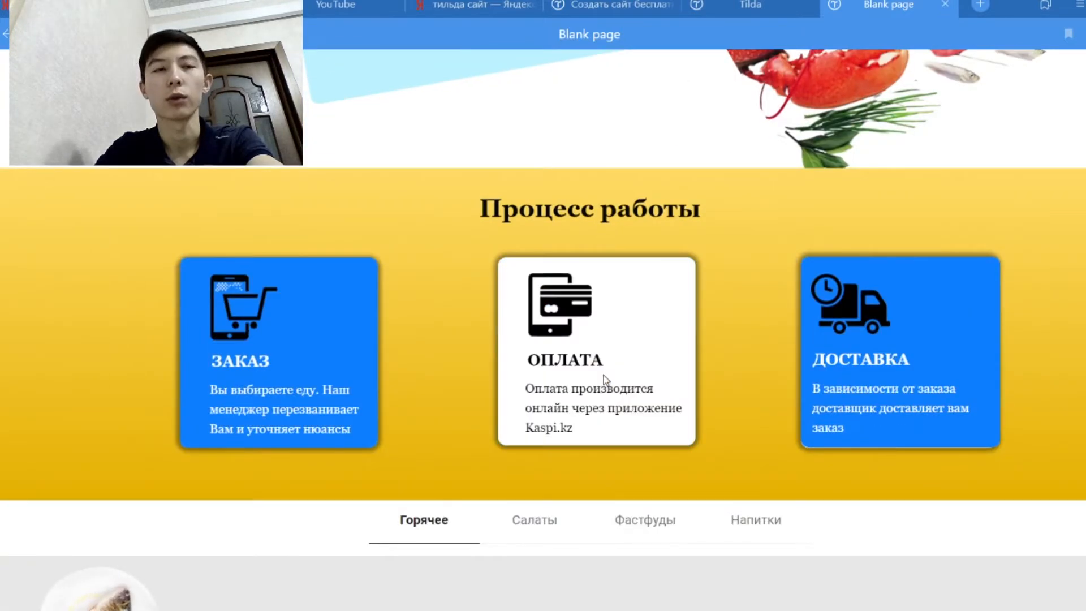
pyautogui.scroll(-1, 358, 421)
pyautogui.scroll(-2, 357, 421)
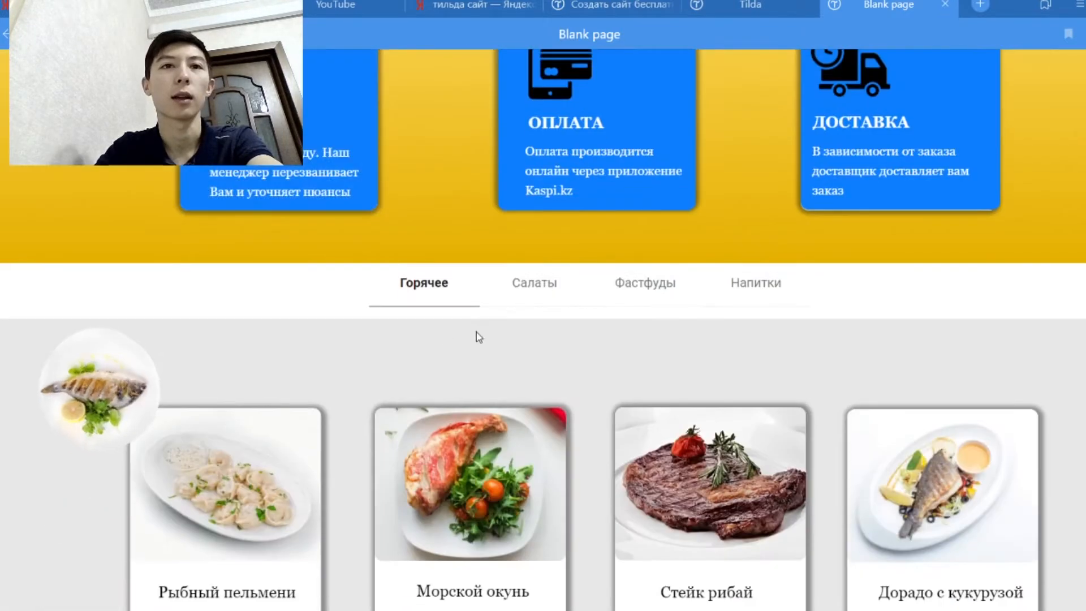
# - Look through the «Салаты», «Фастфуды» and «Напитки» catalogue categories on the restaurant page and return to its cover
pyautogui.click(534, 284)
pyautogui.scroll(-3, 577, 213)
pyautogui.scroll(2, 626, 228)
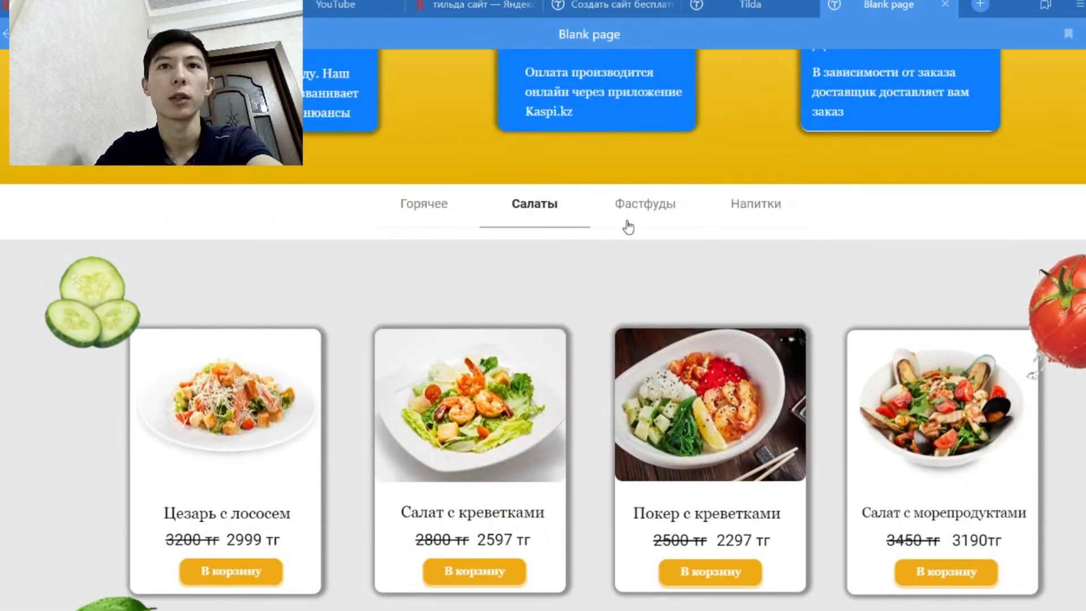
pyautogui.click(636, 210)
pyautogui.click(740, 211)
pyautogui.scroll(6, 741, 210)
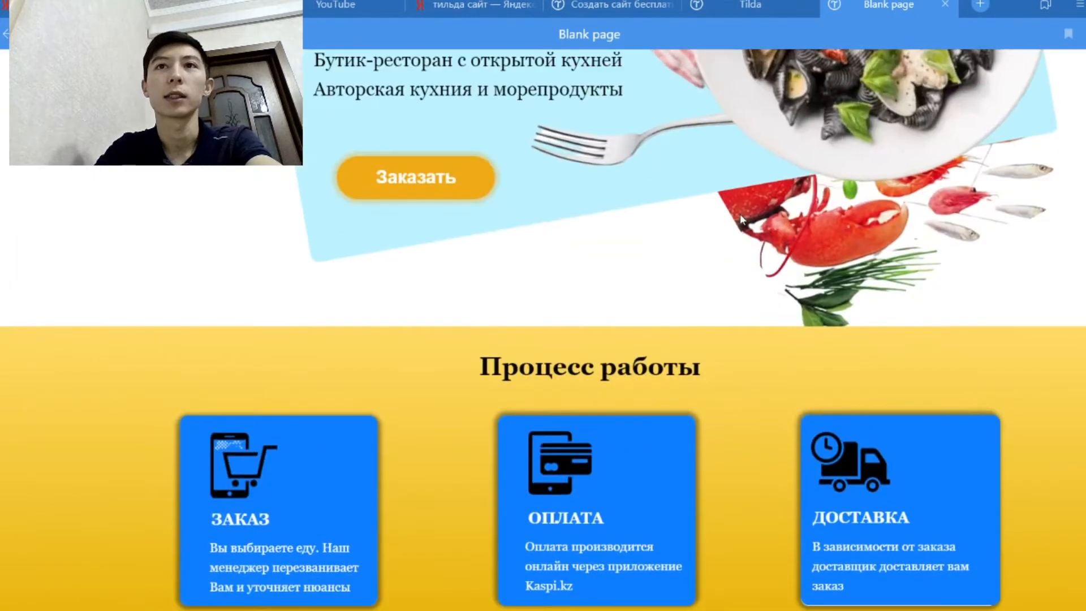
pyautogui.scroll(6, 732, 215)
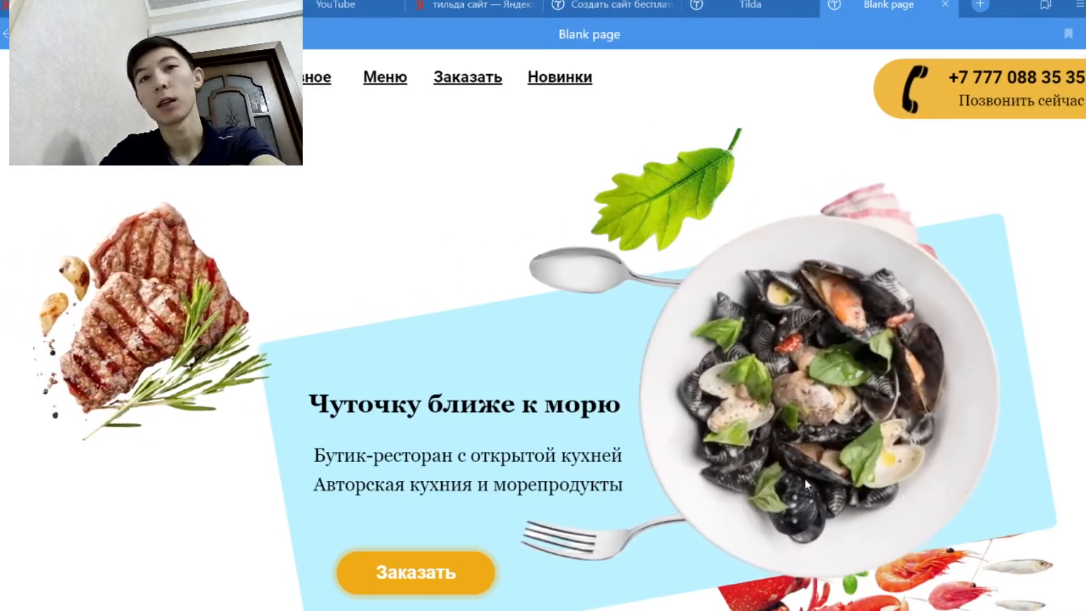
# - Go back to the template gallery and create a new page from the «Пустая страница» template
pyautogui.click(751, 6)
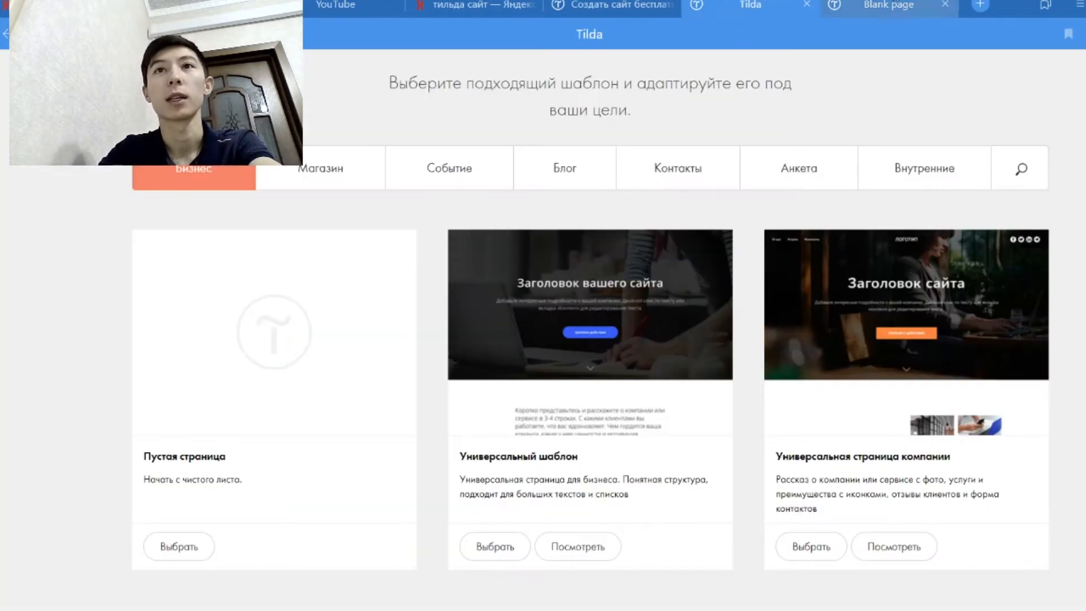
pyautogui.click(888, 5)
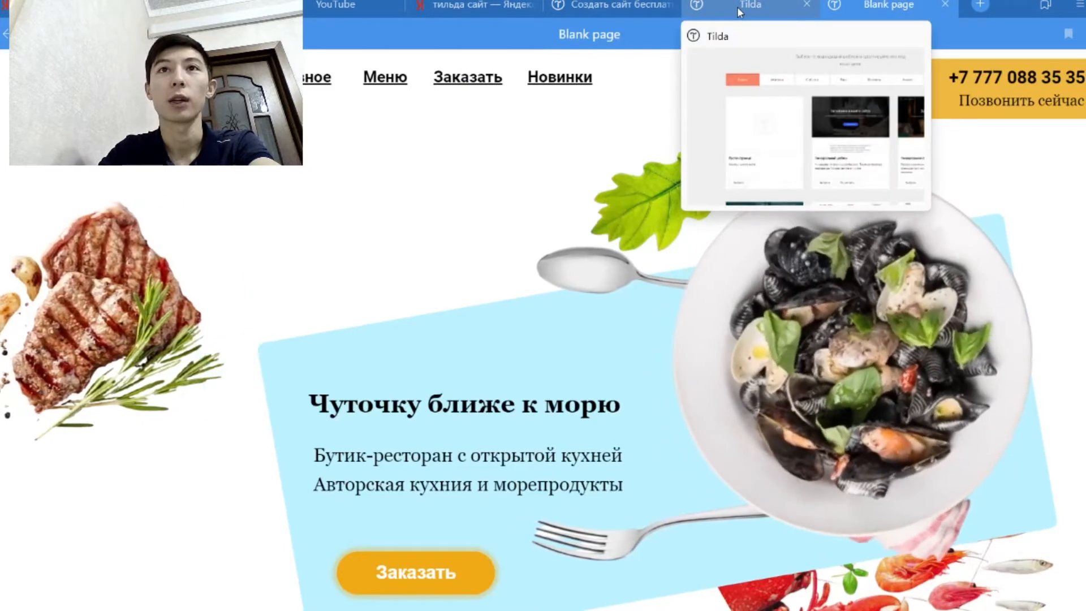
pyautogui.click(738, 7)
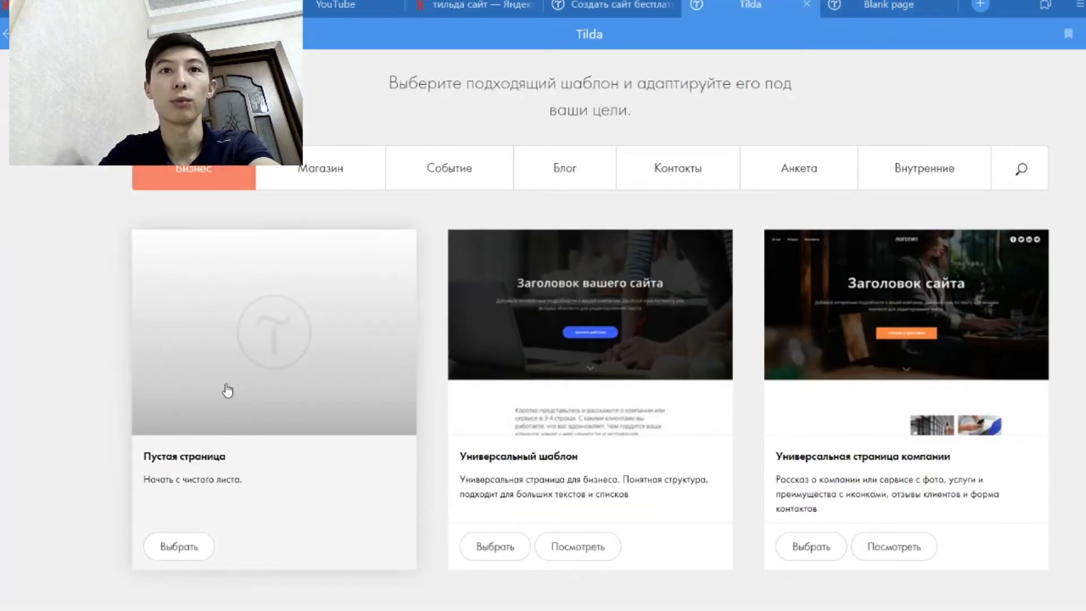
pyautogui.click(248, 363)
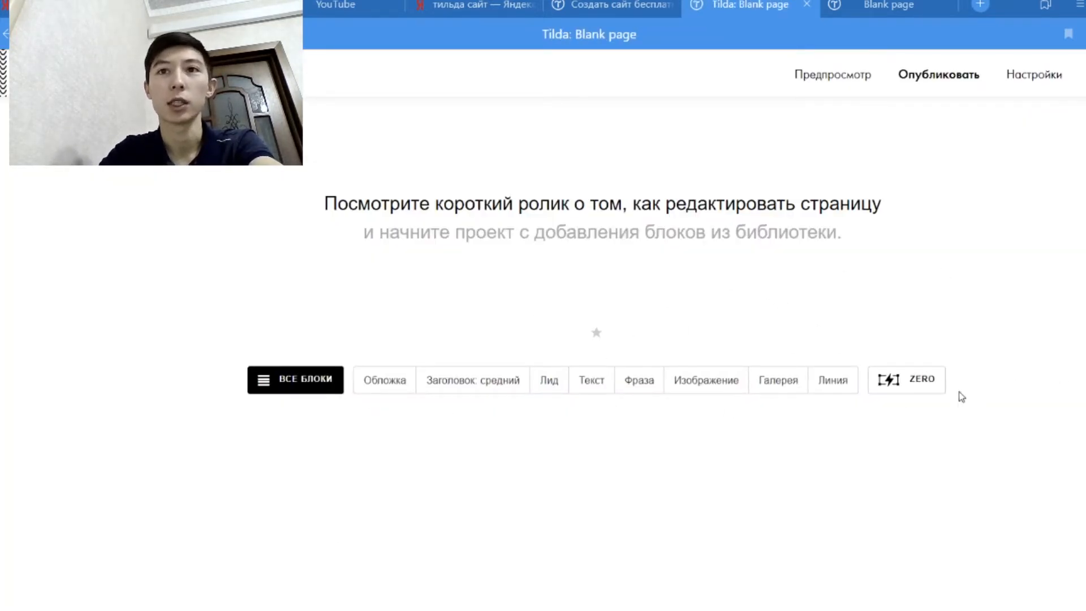
# - Add a Zero block to the blank page and open it in the Block Editor
pyautogui.click(883, 385)
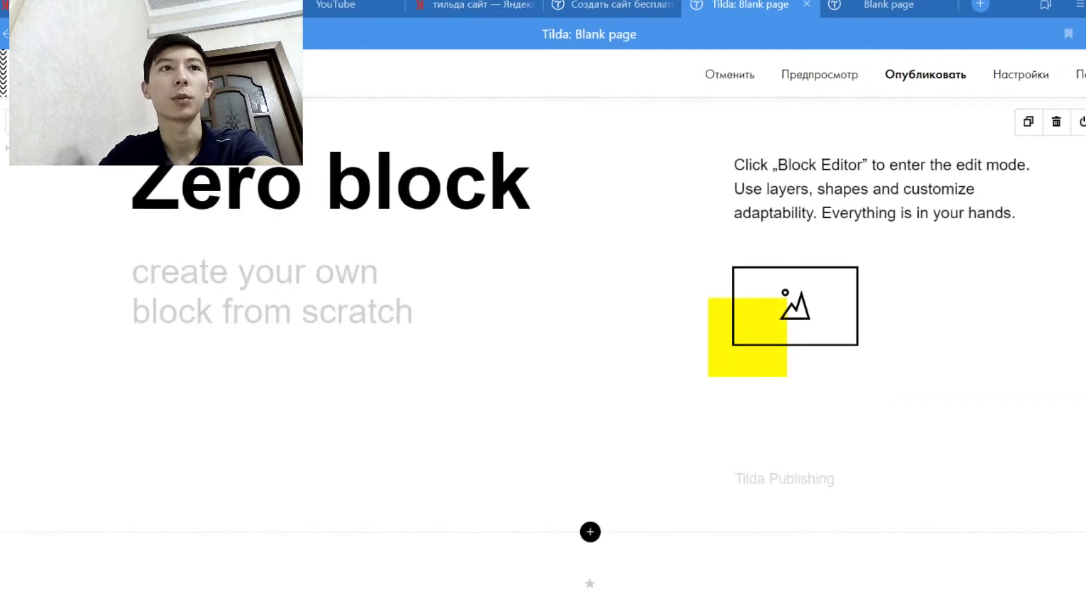
pyautogui.click(148, 122)
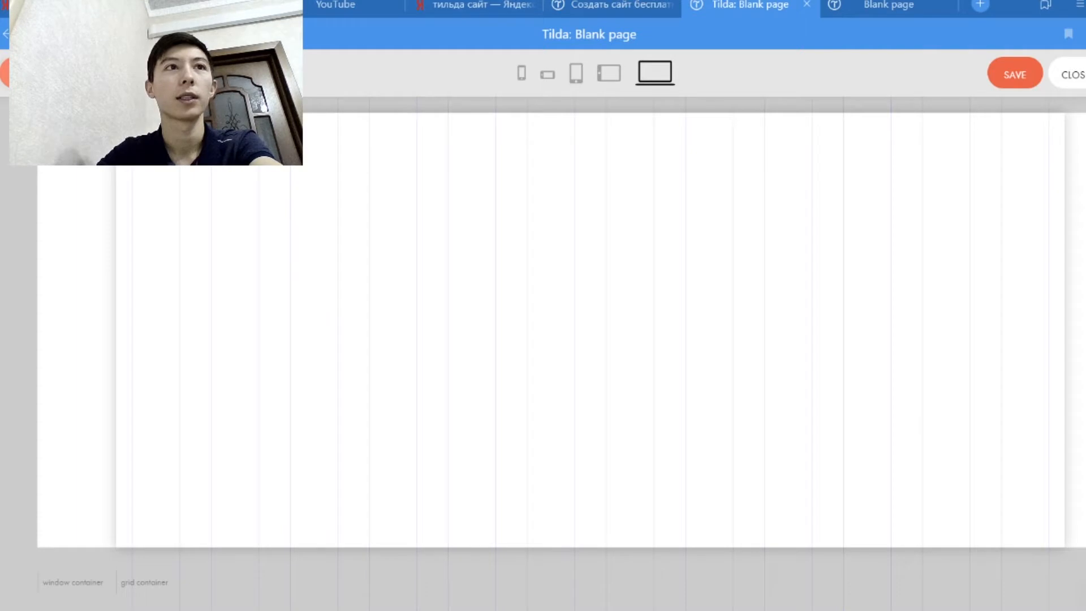
# - Add an image element to the Zero block and place it near the grid's right edge, at about X 970 px
pyautogui.click(15, 73)
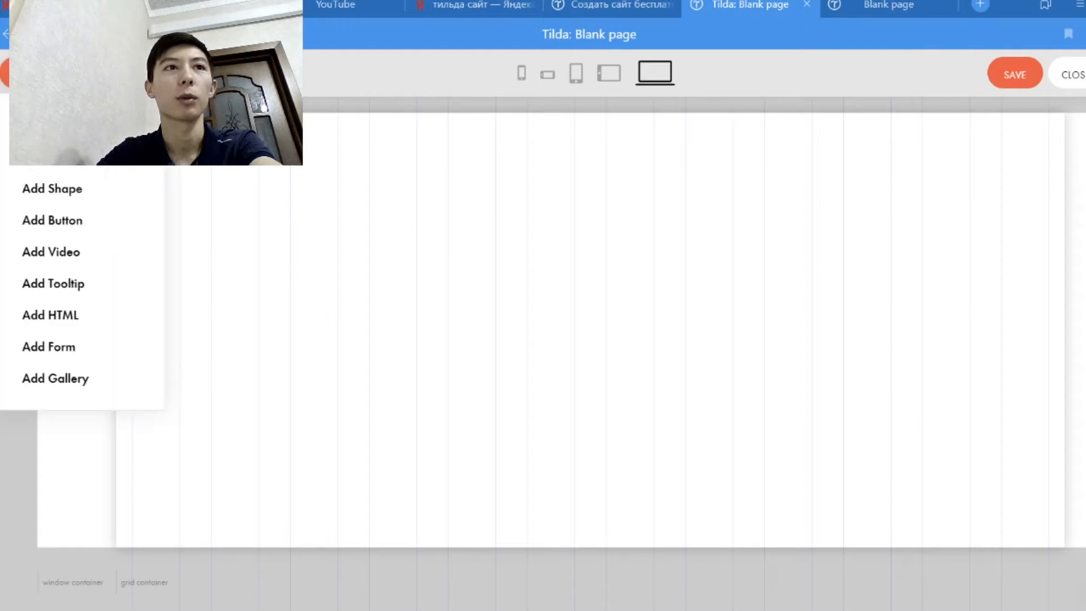
pyautogui.click(44, 167)
pyautogui.moveTo(205, 193); pyautogui.dragTo(962, 291)
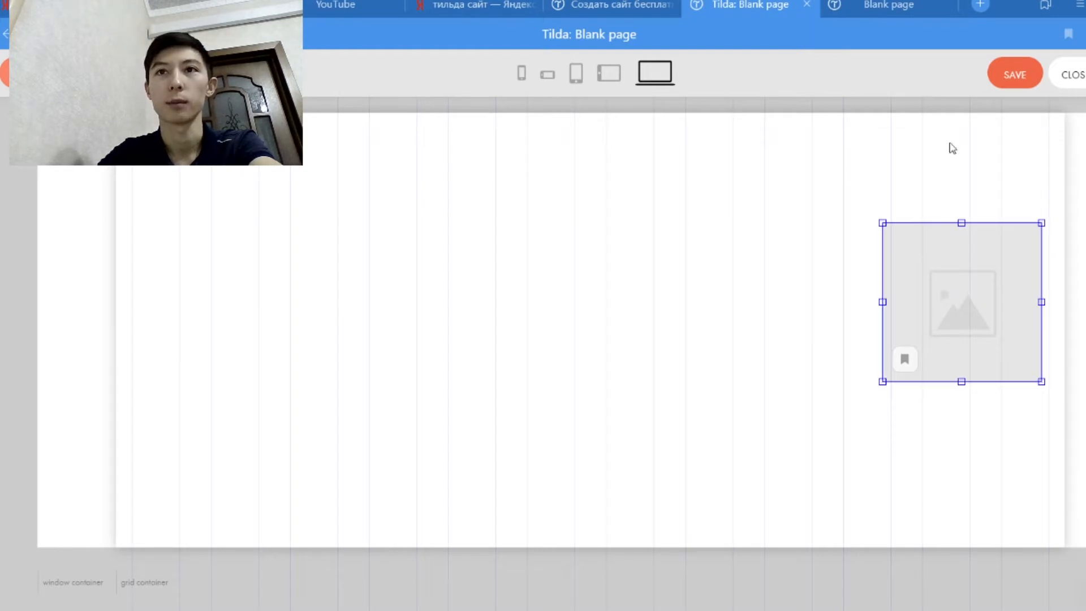
# - Copy the image address of the rotating mussel plate from the finished restaurant page
pyautogui.click(896, 5)
pyautogui.rightClick(874, 339)
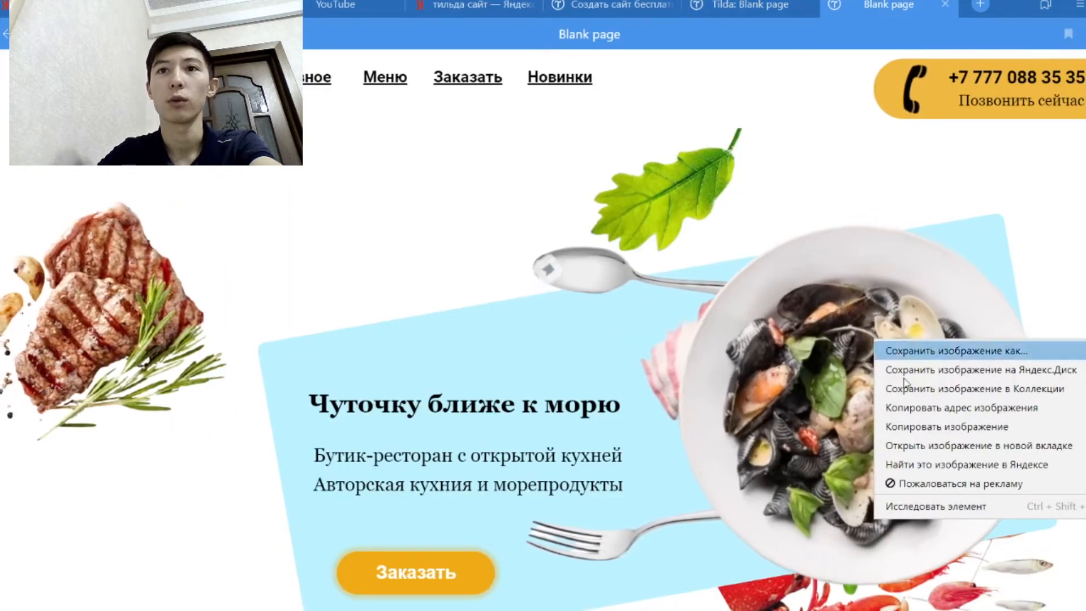
pyautogui.click(956, 416)
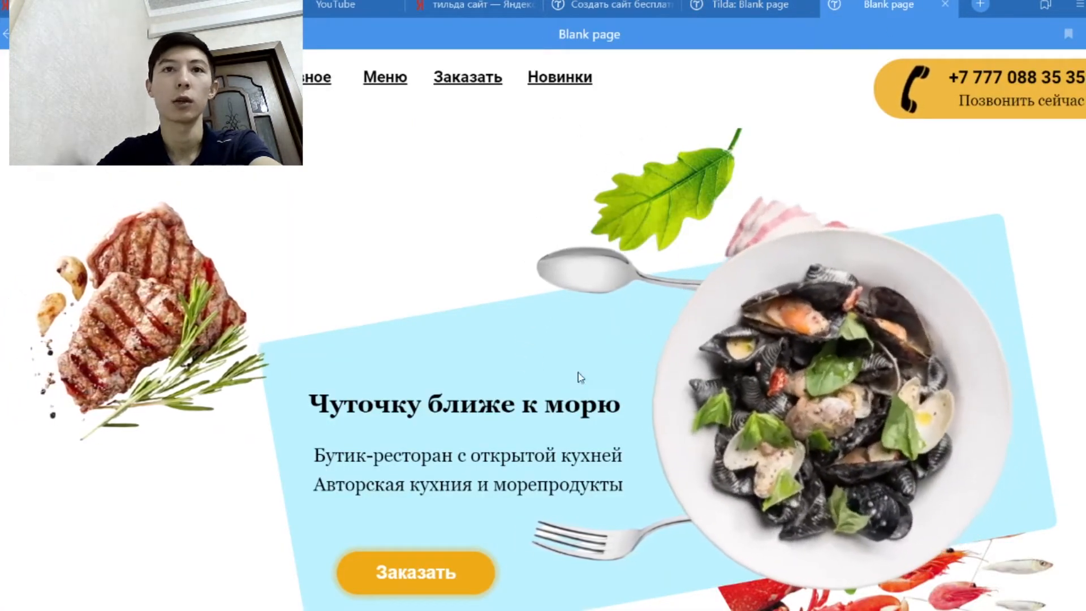
# - Upload the plate picture into the selected image element from the copied web link
pyautogui.click(738, 6)
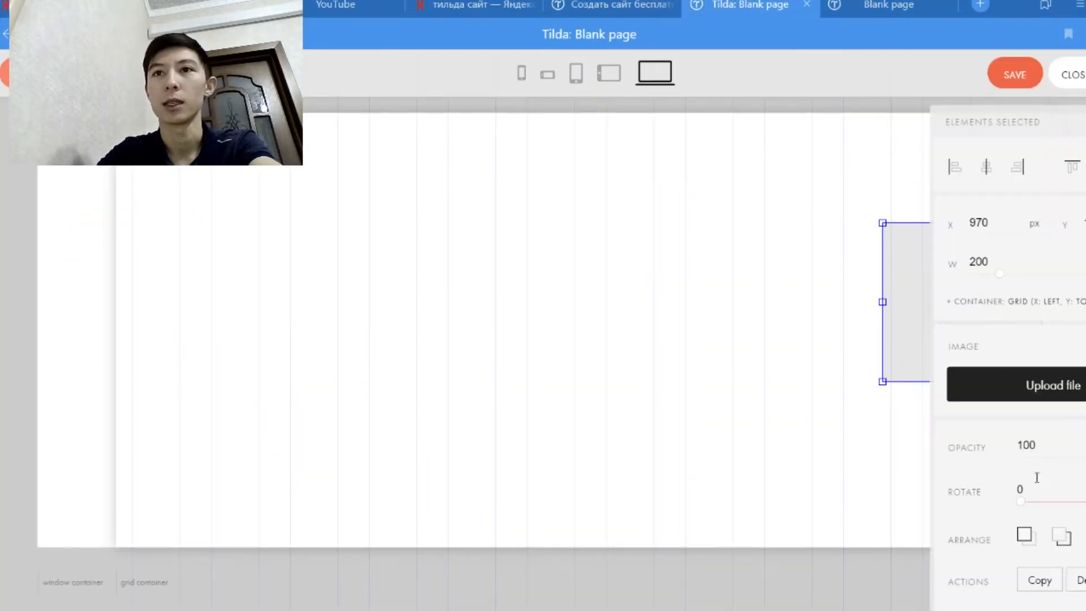
pyautogui.click(1017, 396)
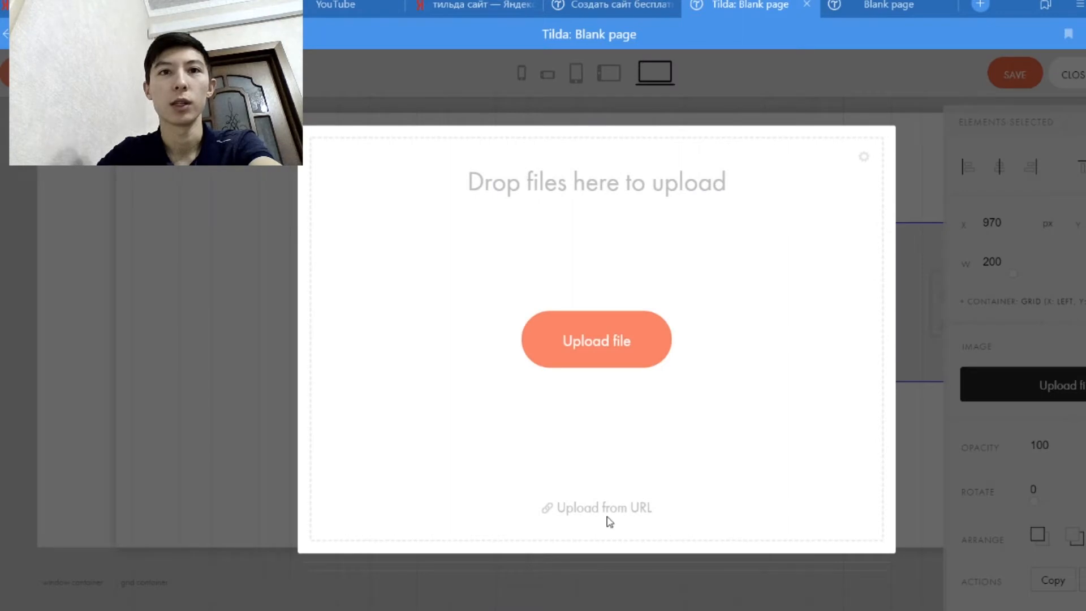
pyautogui.click(604, 509)
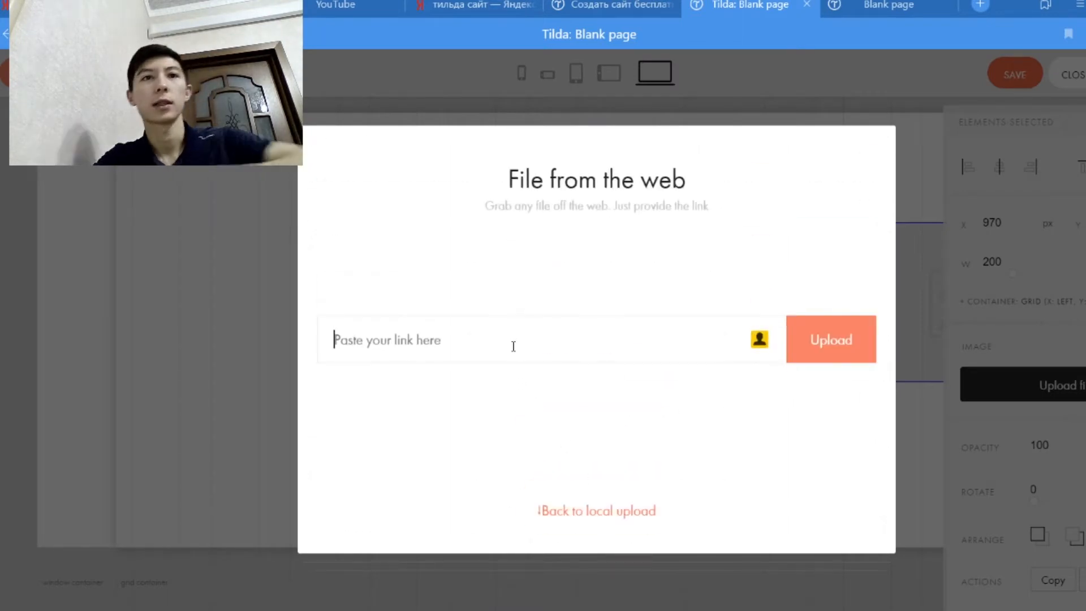
pyautogui.hotkey('ctrl', 'v')
pyautogui.click(814, 357)
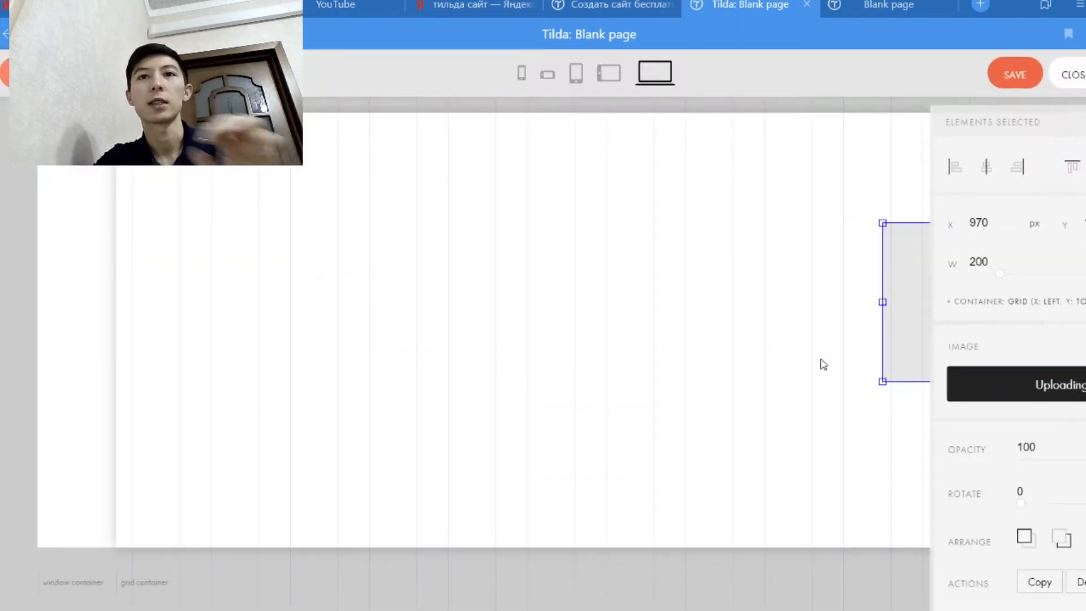
# - Move the empty image element across the grid to about X 90 px
pyautogui.moveTo(909, 329); pyautogui.dragTo(214, 254)
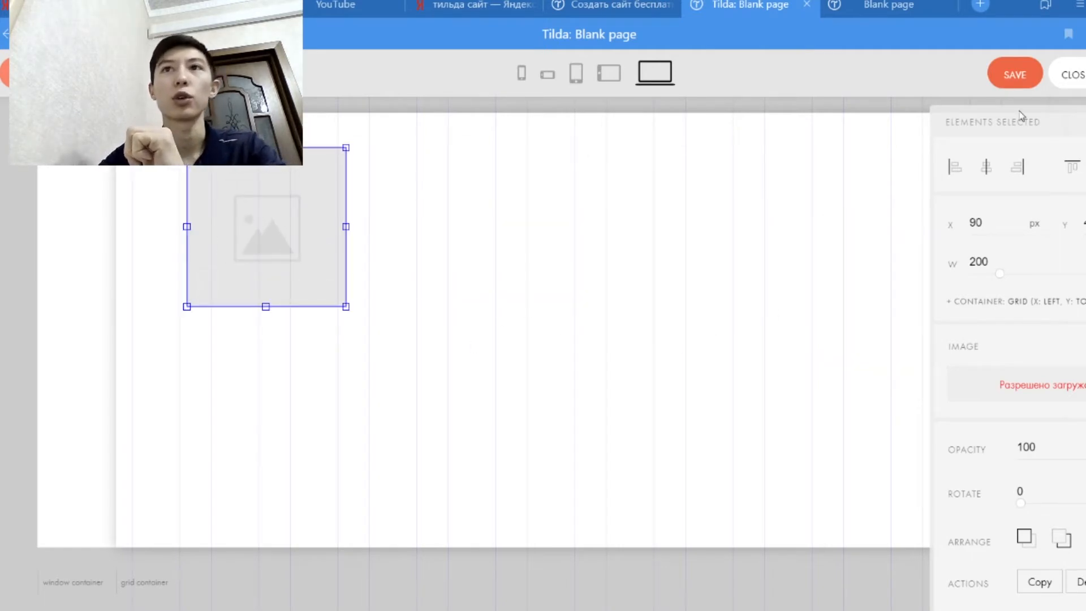
# - Search the web in a new tab for "png в jpg онлайн" and open the onlineconvertfree.com PNG-to-JPEG converter
pyautogui.click(978, 5)
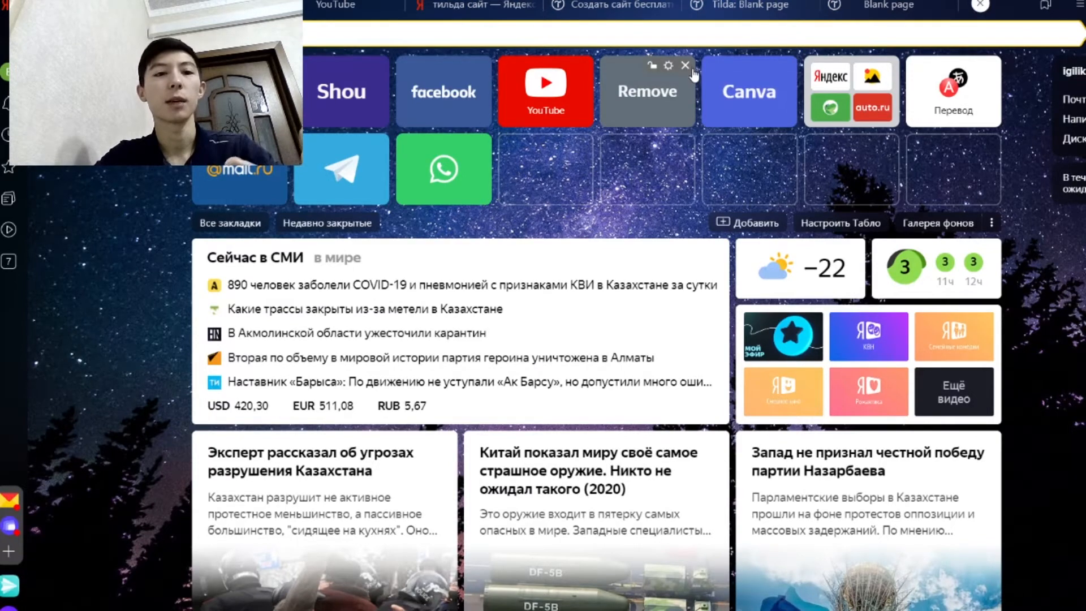
pyautogui.write('к')
pyautogui.press('BackSpace')
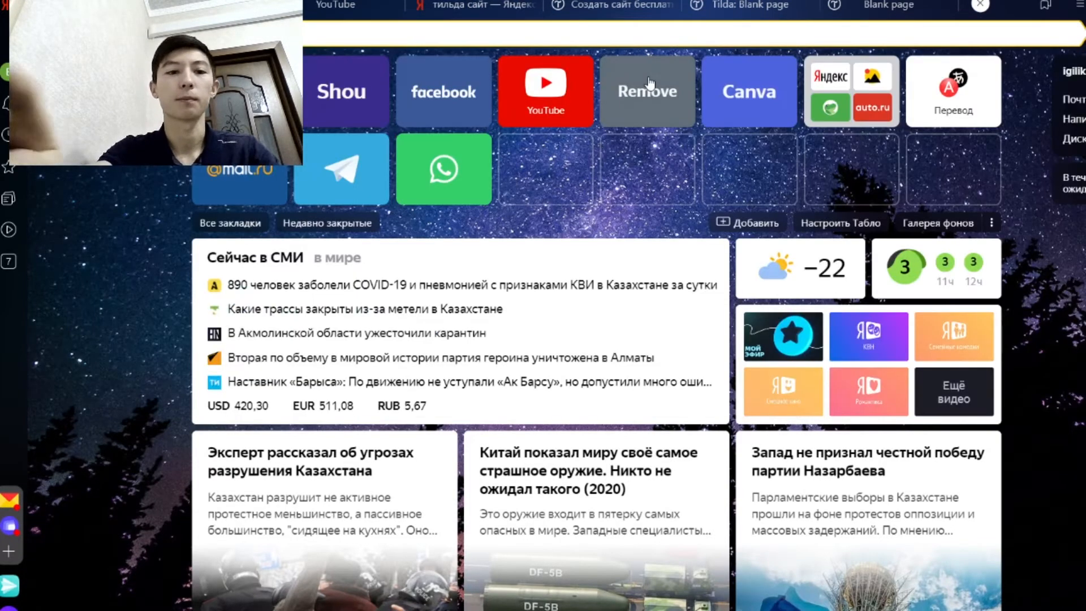
pyautogui.write('з')
pyautogui.press('BackSpace')
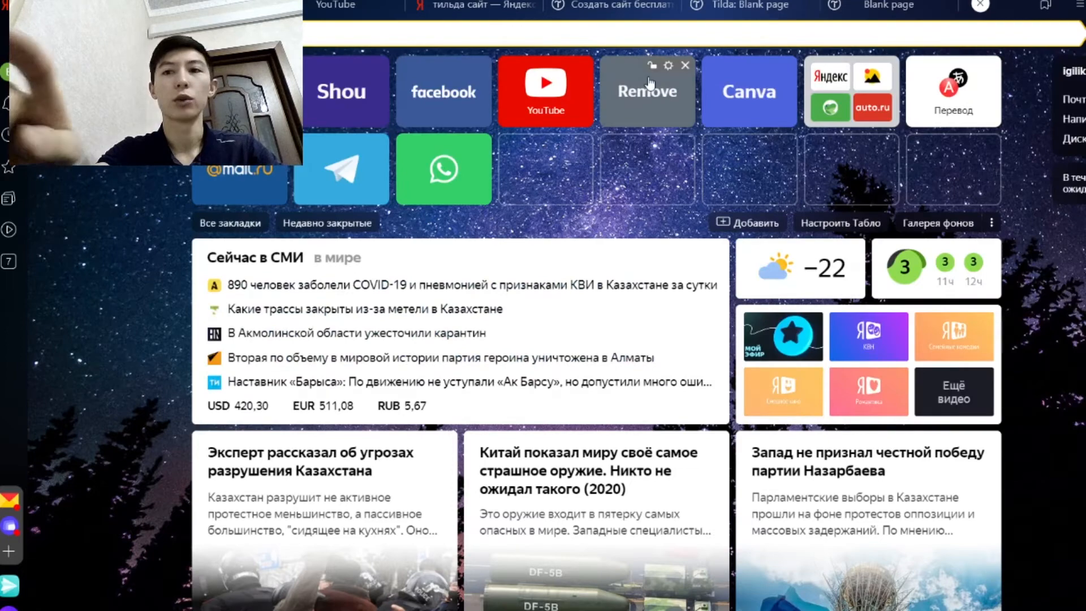
pyautogui.write('pb')
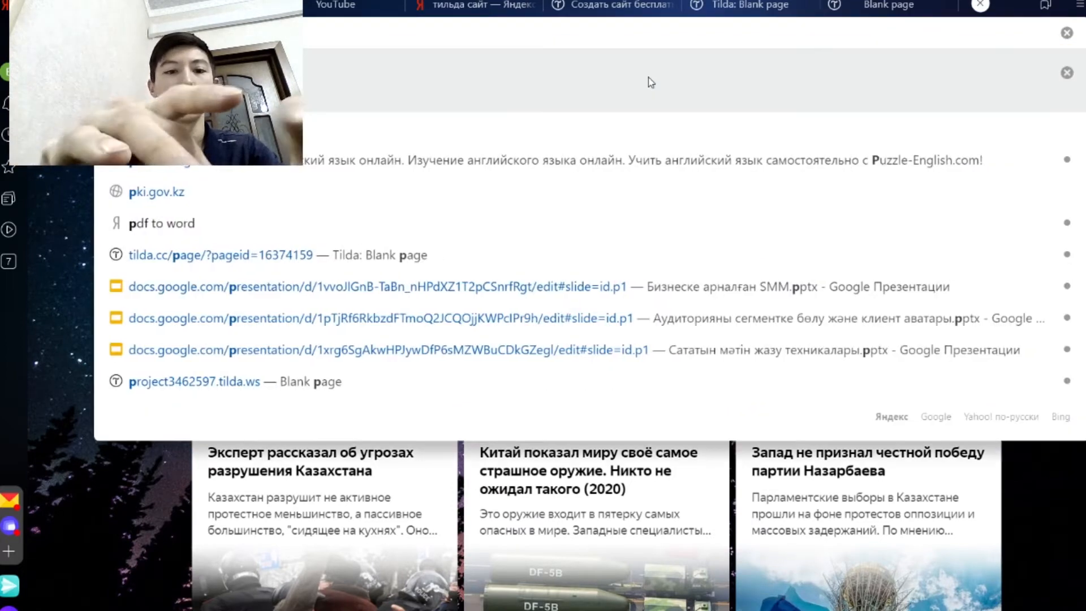
pyautogui.press('BackSpace')
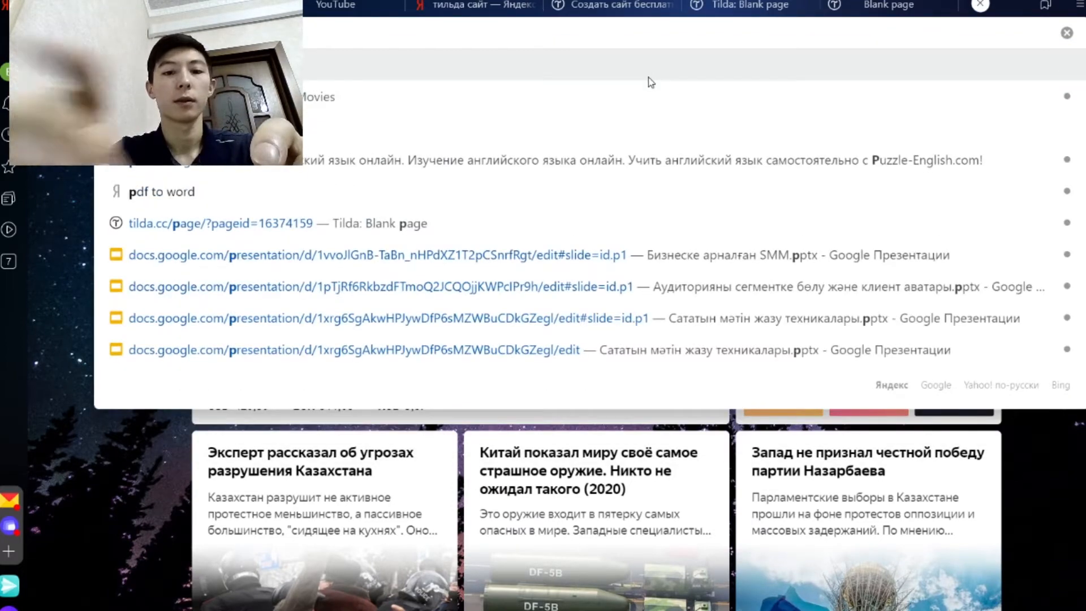
pyautogui.write('ng')
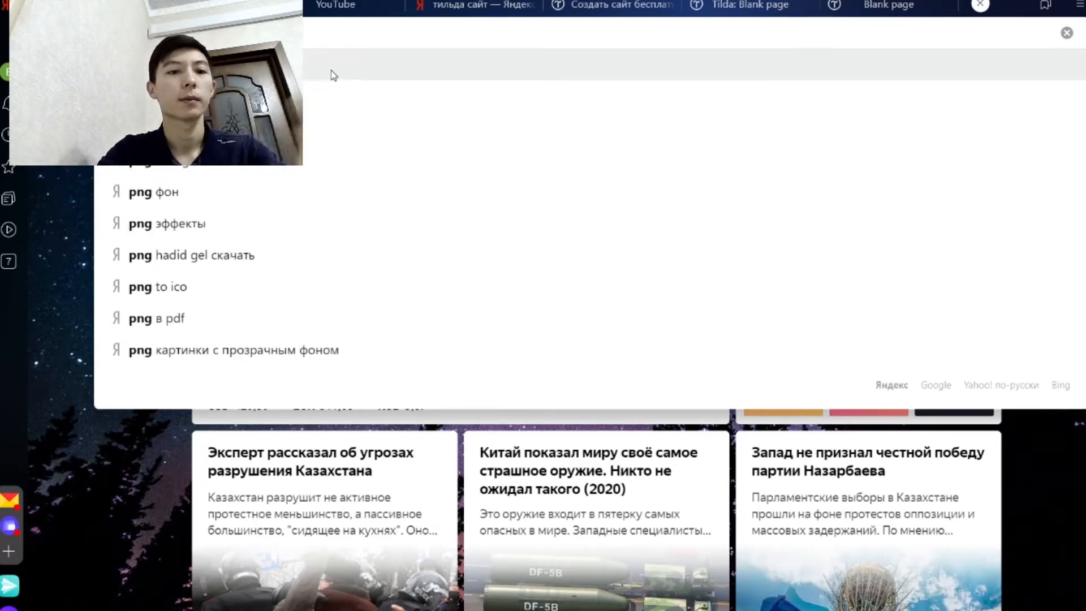
pyautogui.write(' e')
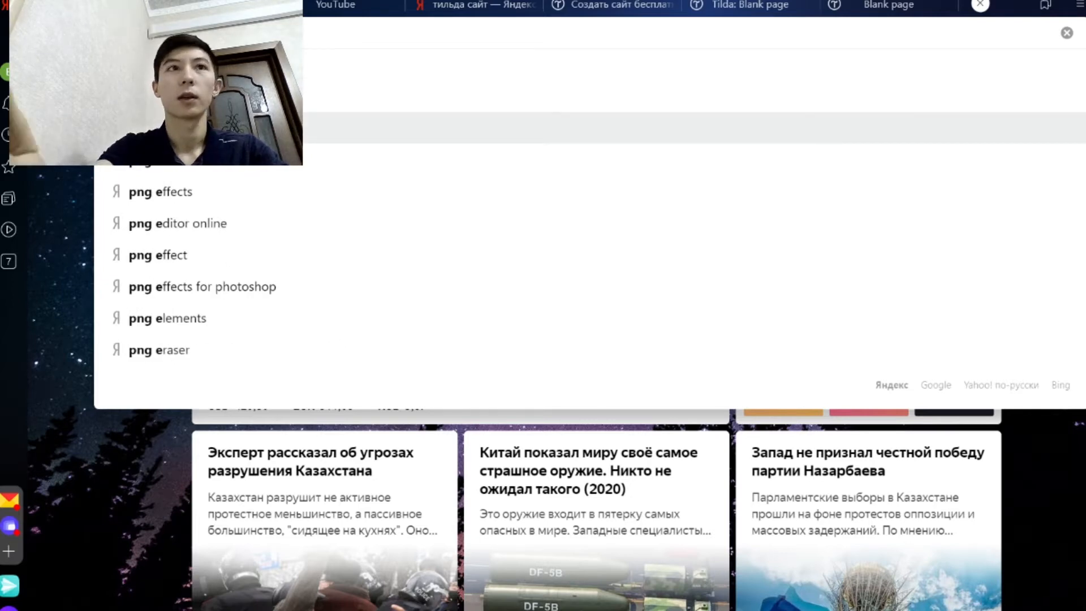
pyautogui.press('BackSpace')
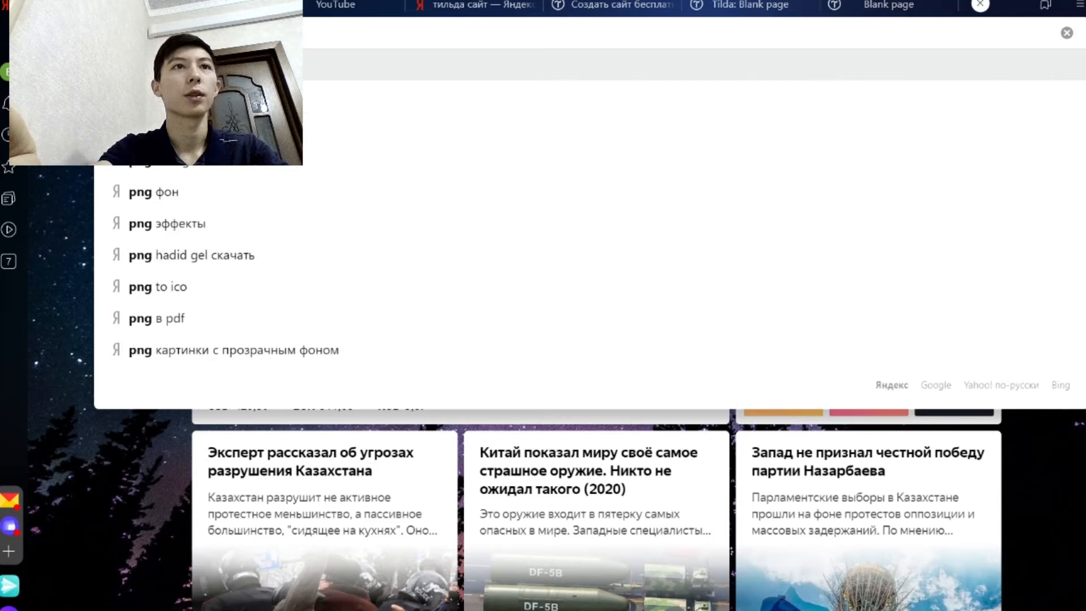
pyautogui.press('Down')
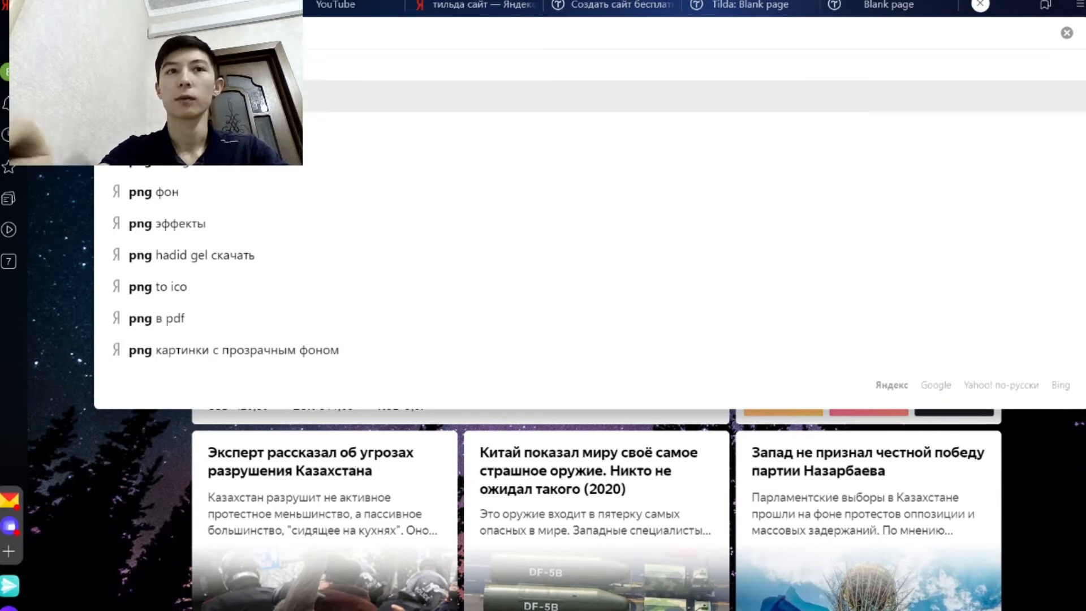
pyautogui.press('Return')
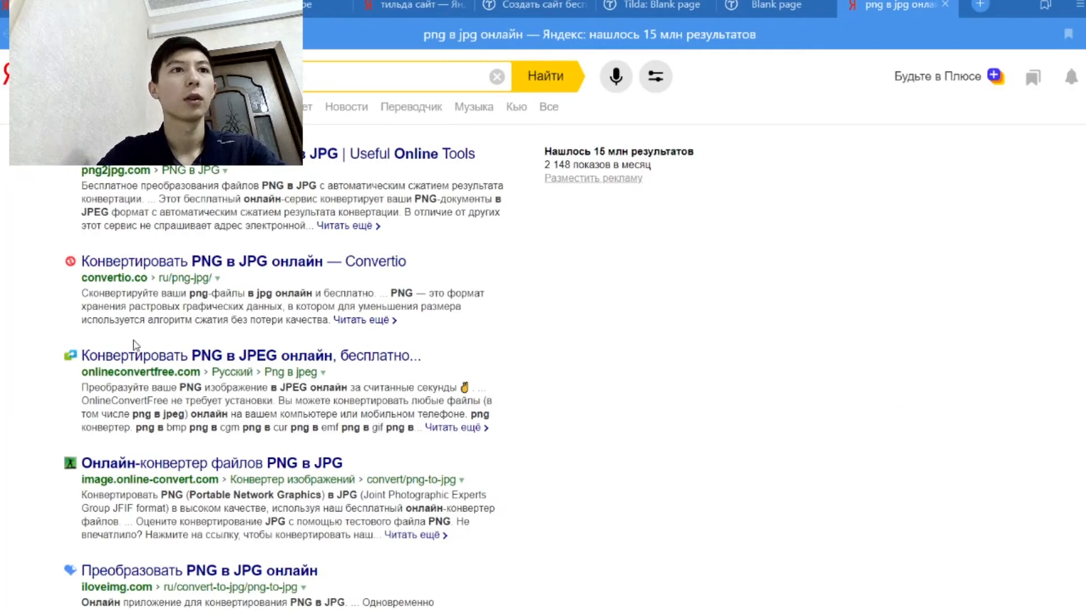
pyautogui.click(134, 365)
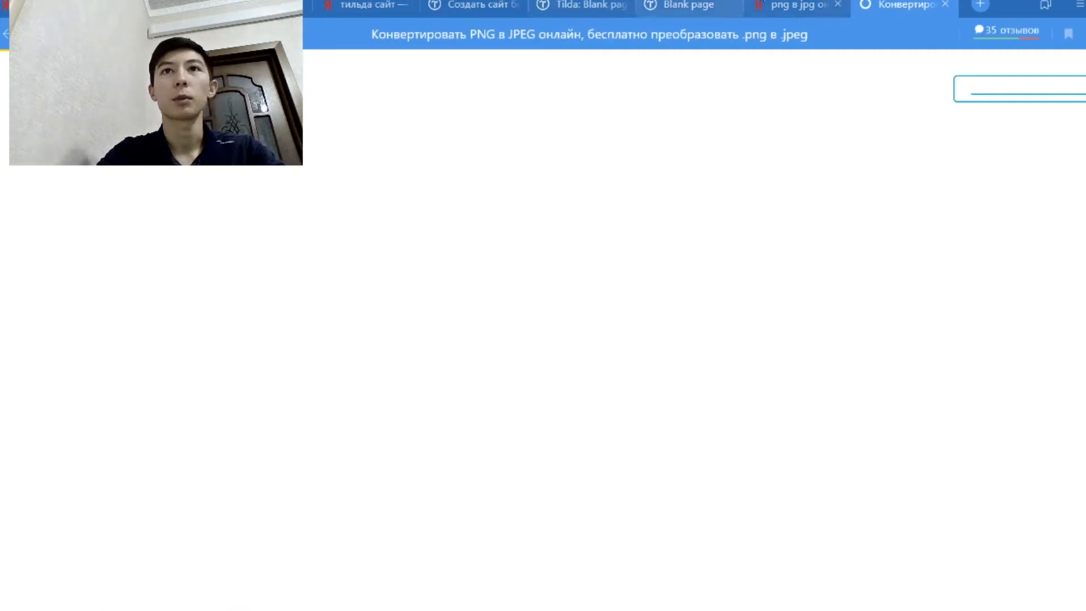
# - Save the mussel plate picture from the finished restaurant page to the desktop as the WEBP file image-removebg-previ
pyautogui.moveTo(787, 4)
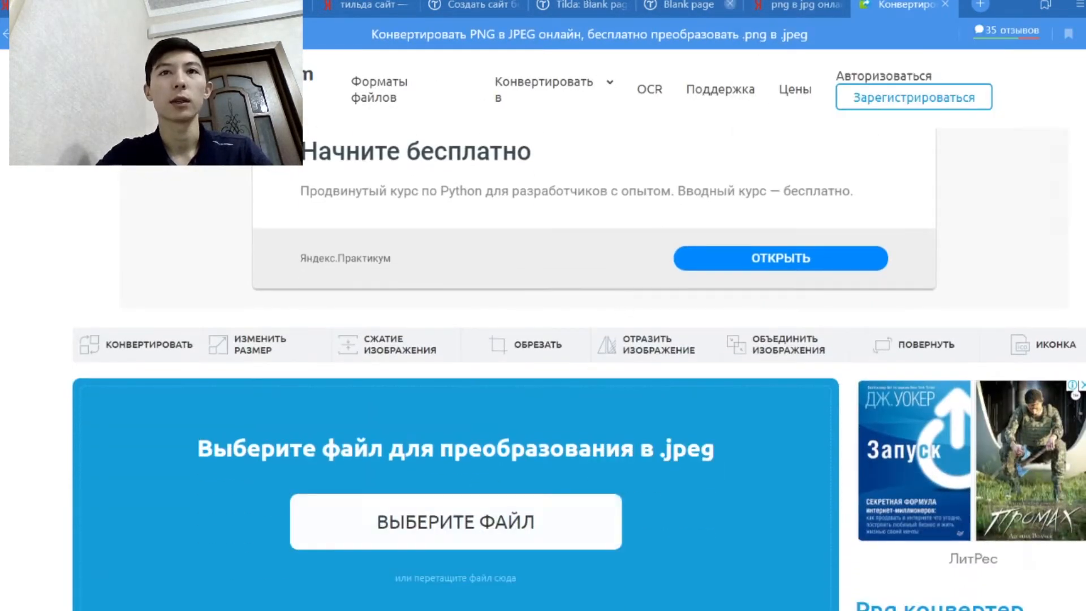
pyautogui.click(684, 6)
pyautogui.rightClick(828, 332)
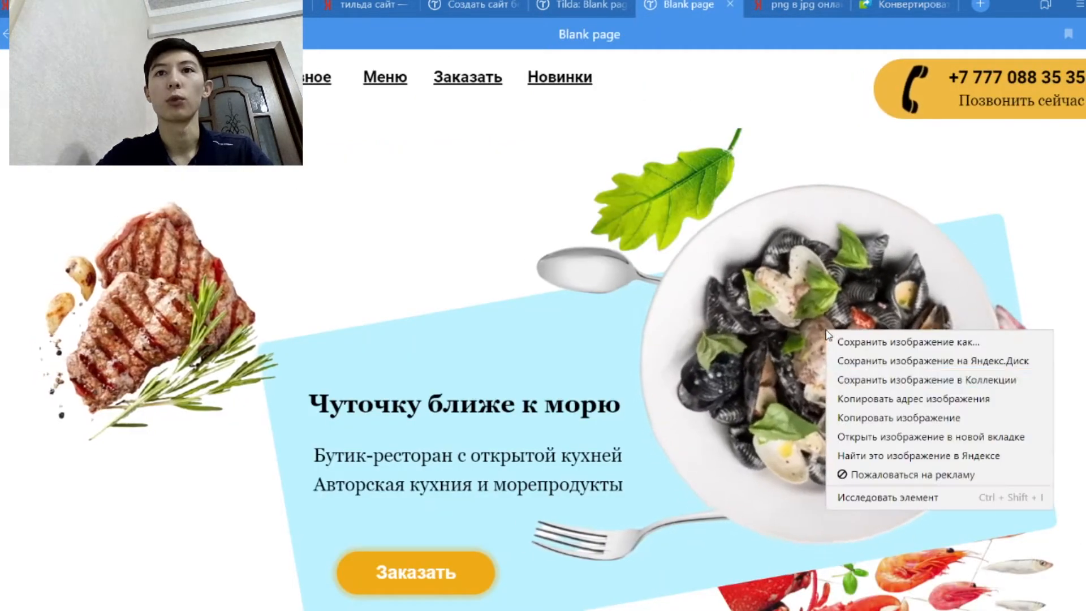
pyautogui.click(868, 339)
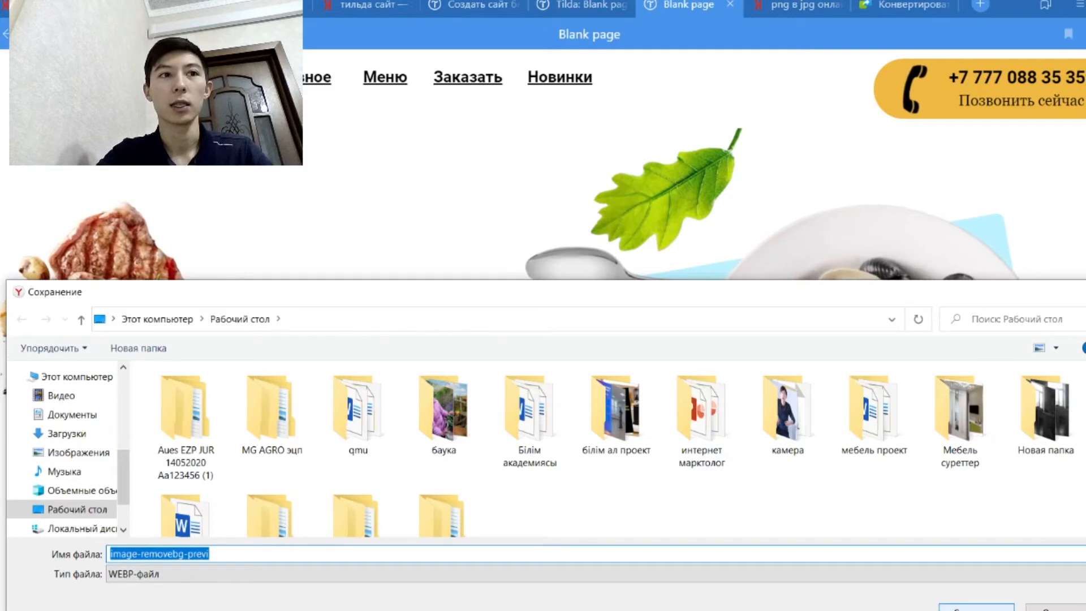
pyautogui.press('Return')
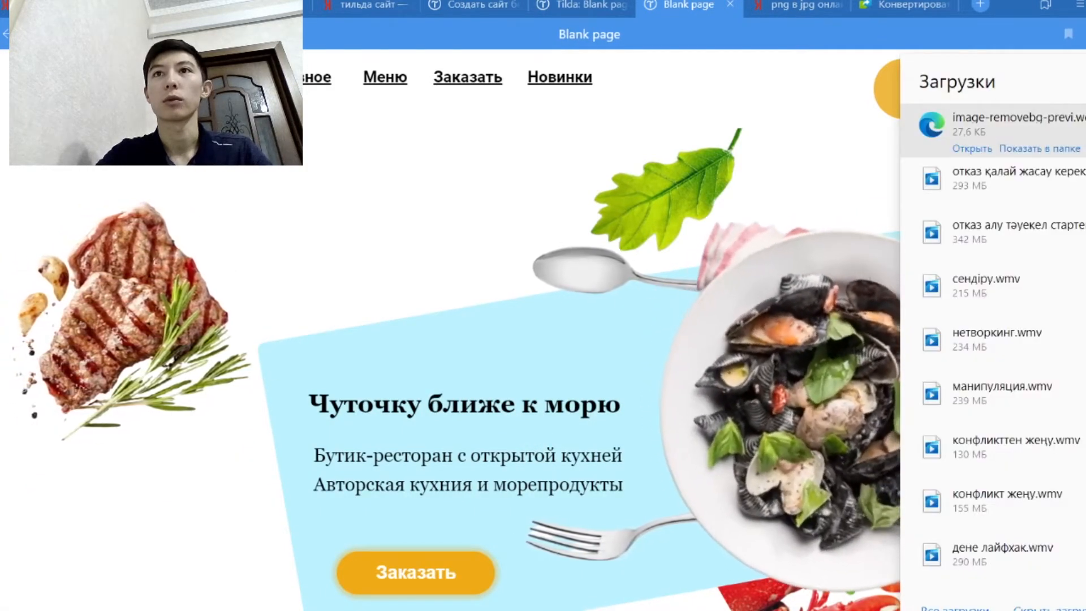
# - Go back to the search results and open the image.online-convert.com PNG-to-JPG converter instead
pyautogui.click(887, 6)
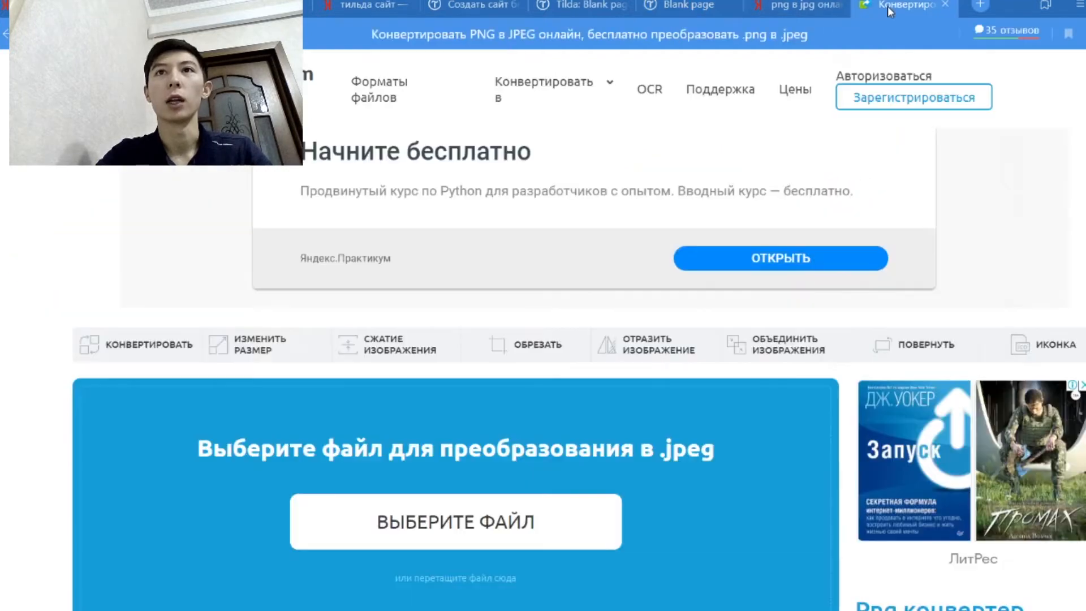
pyautogui.click(798, 6)
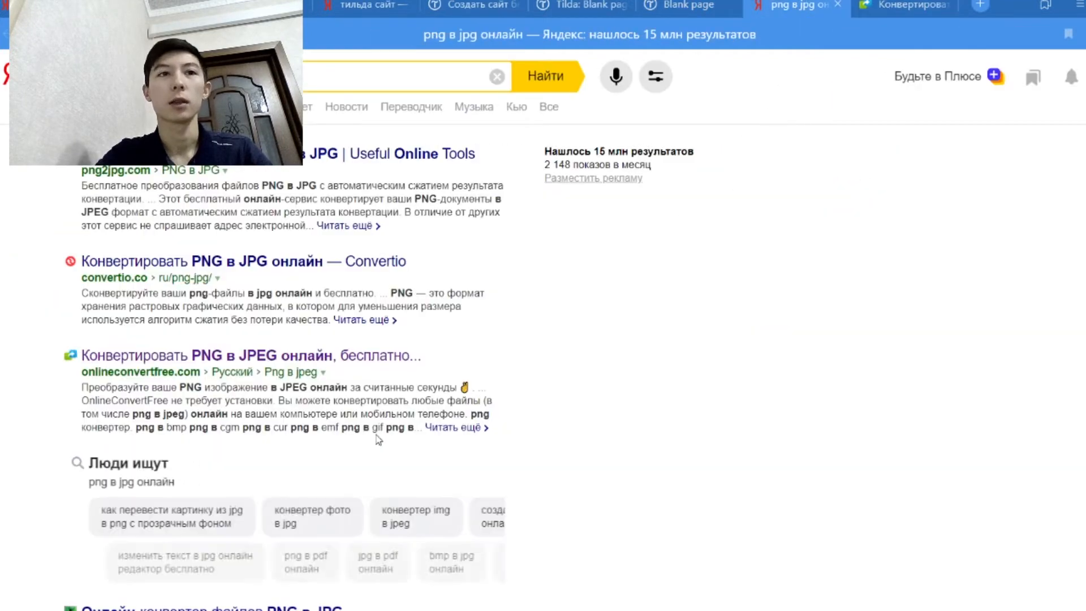
pyautogui.scroll(-4, 143, 384)
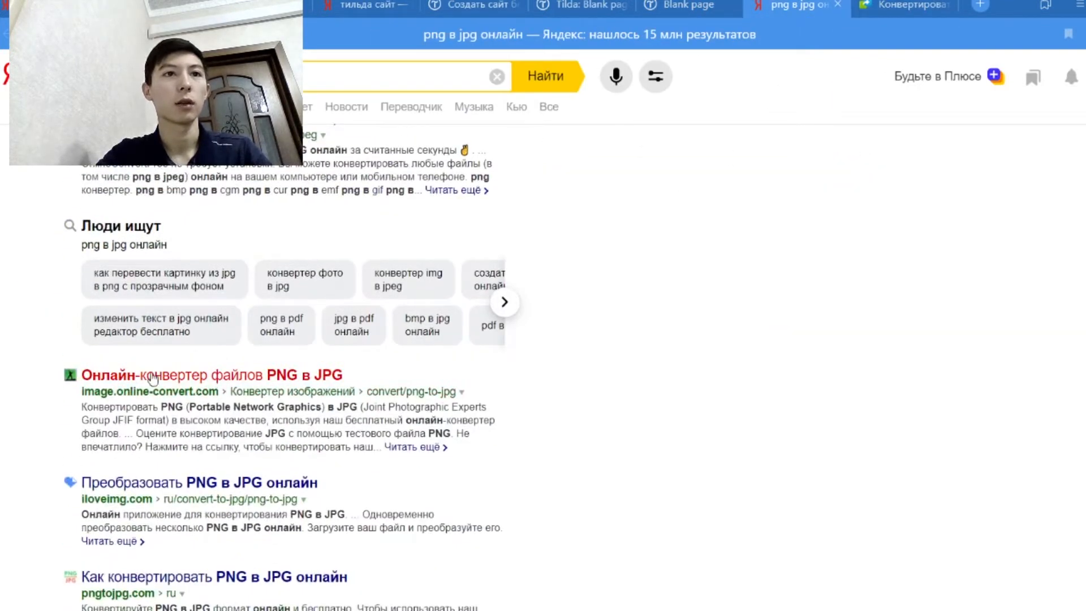
pyautogui.click(153, 378)
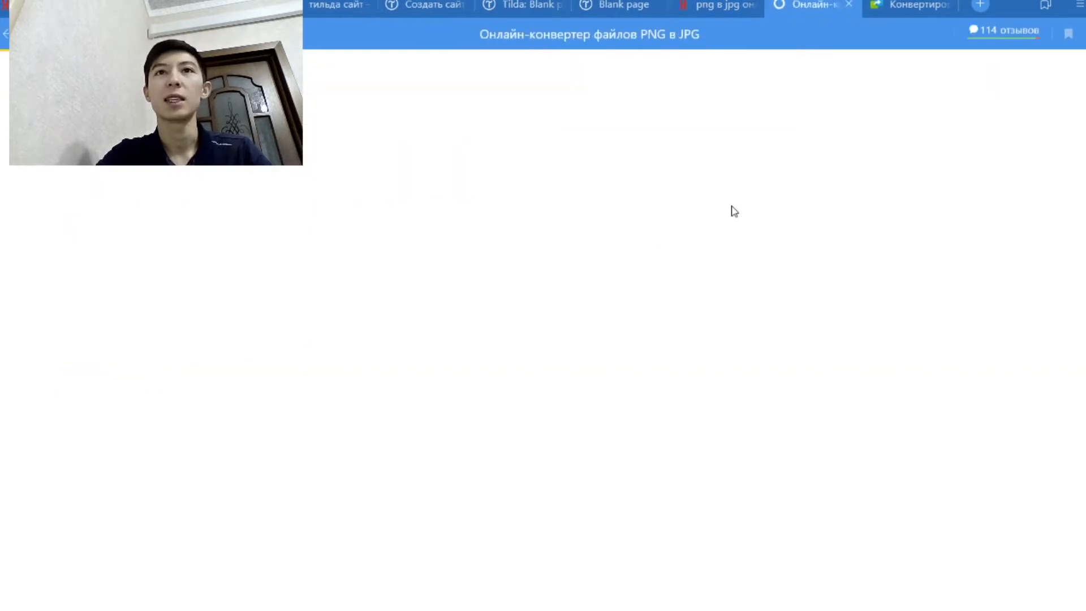
# - Load image-removebg-previ.webp from the desktop into the online converter
pyautogui.scroll(-1, 564, 333)
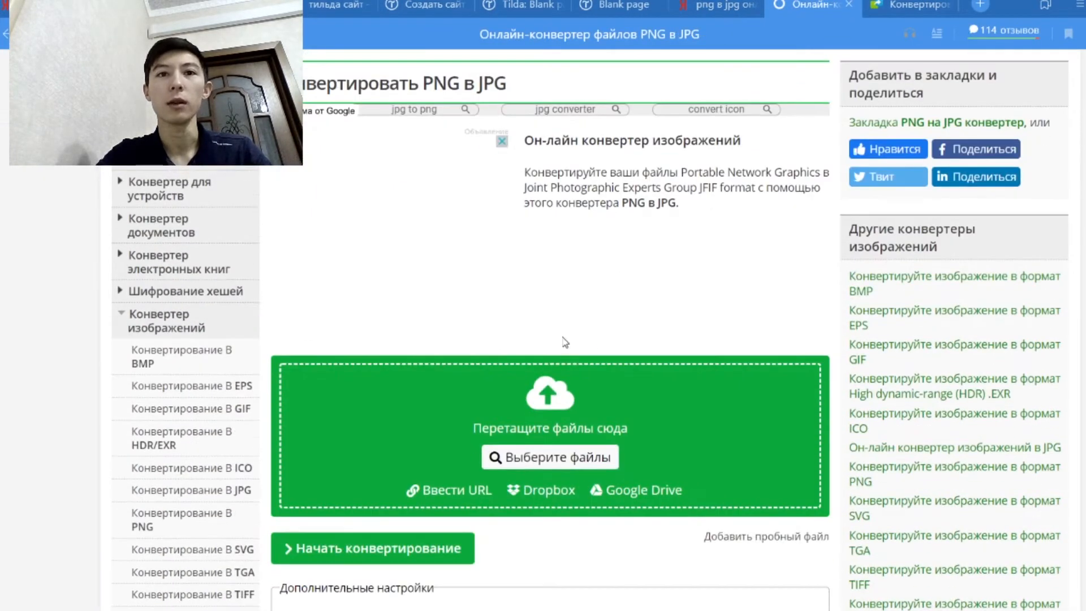
pyautogui.click(534, 463)
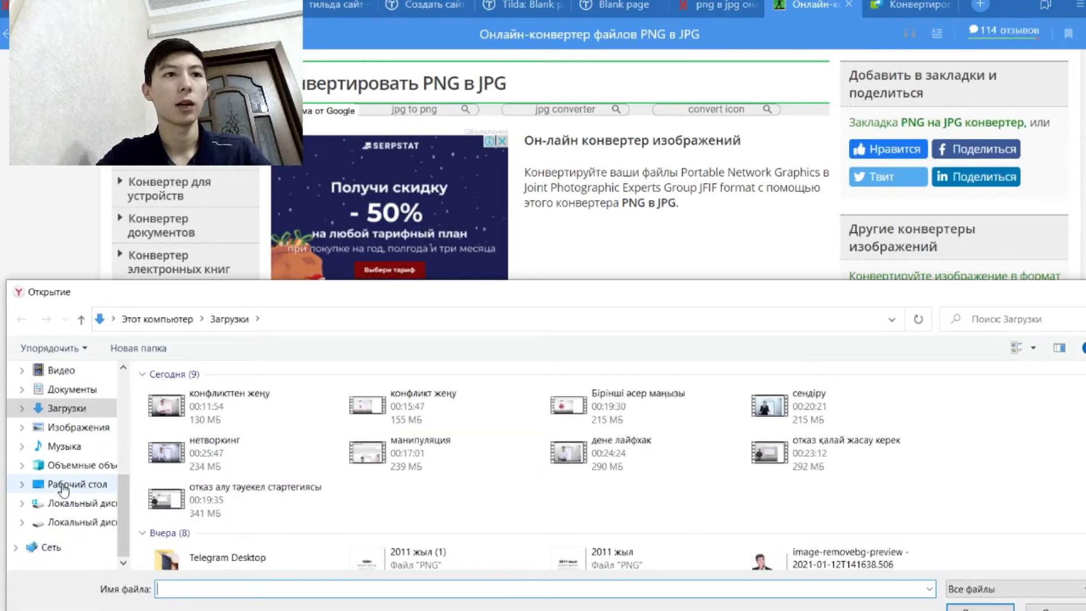
pyautogui.click(64, 488)
pyautogui.scroll(-1, 701, 509)
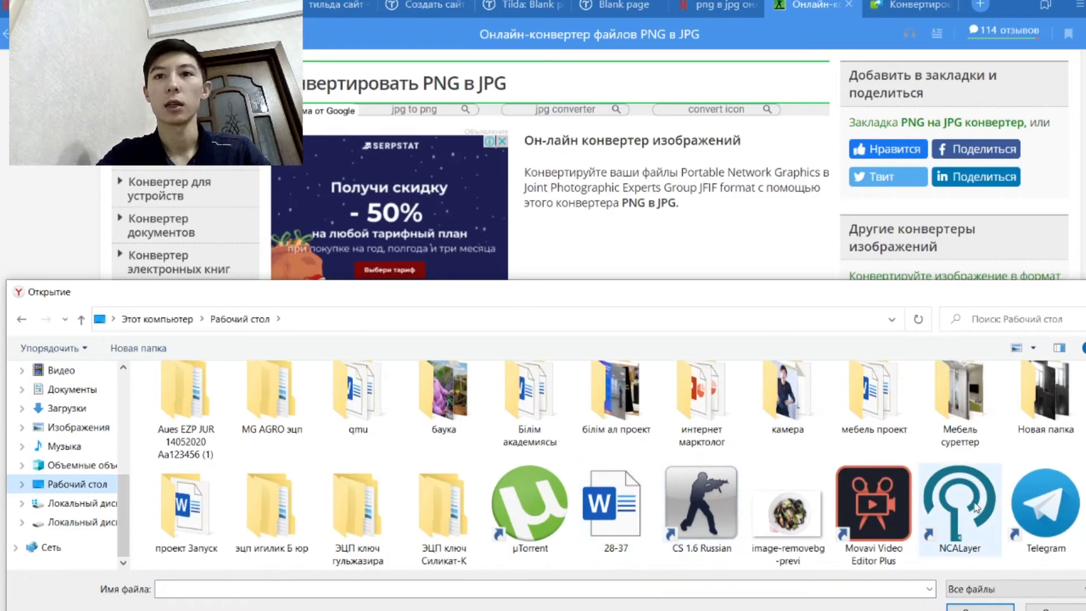
pyautogui.click(804, 524)
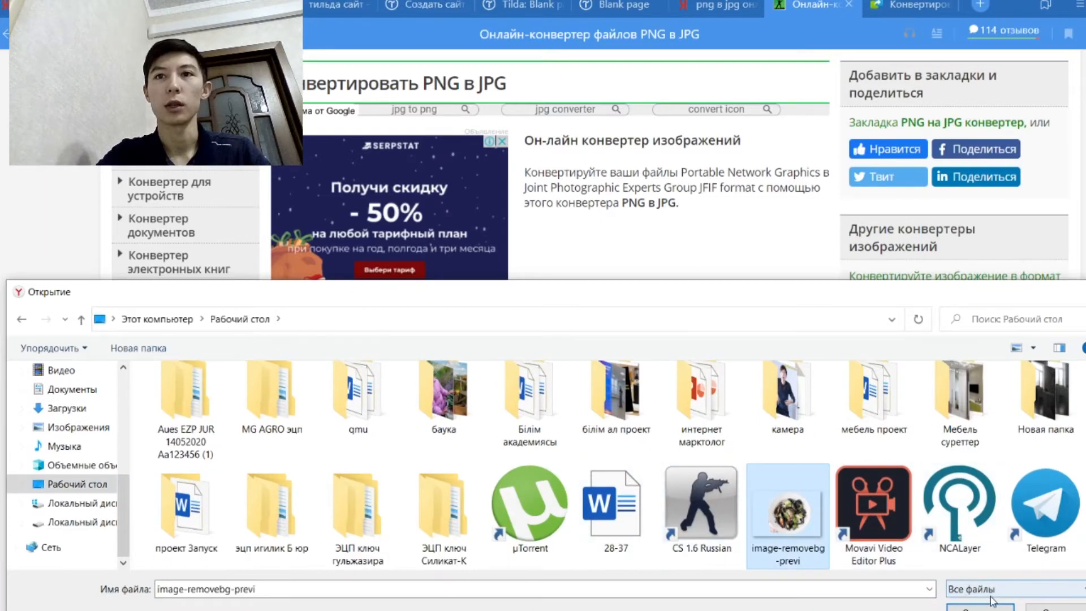
pyautogui.click(976, 608)
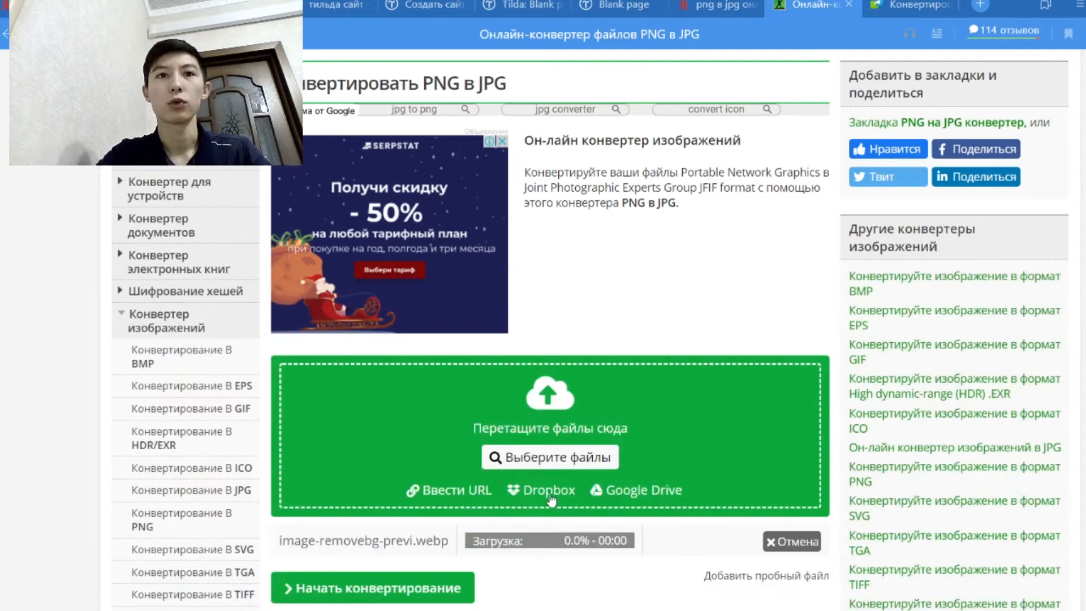
# - Convert the loaded plate picture to JPG and download the converted file
pyautogui.scroll(-1, 514, 491)
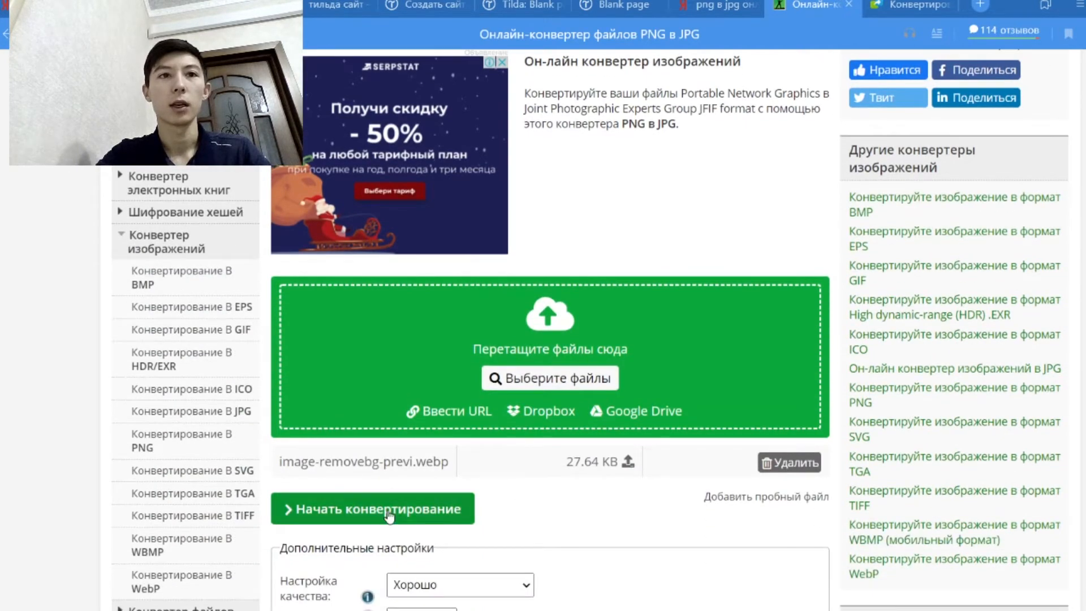
pyautogui.click(389, 512)
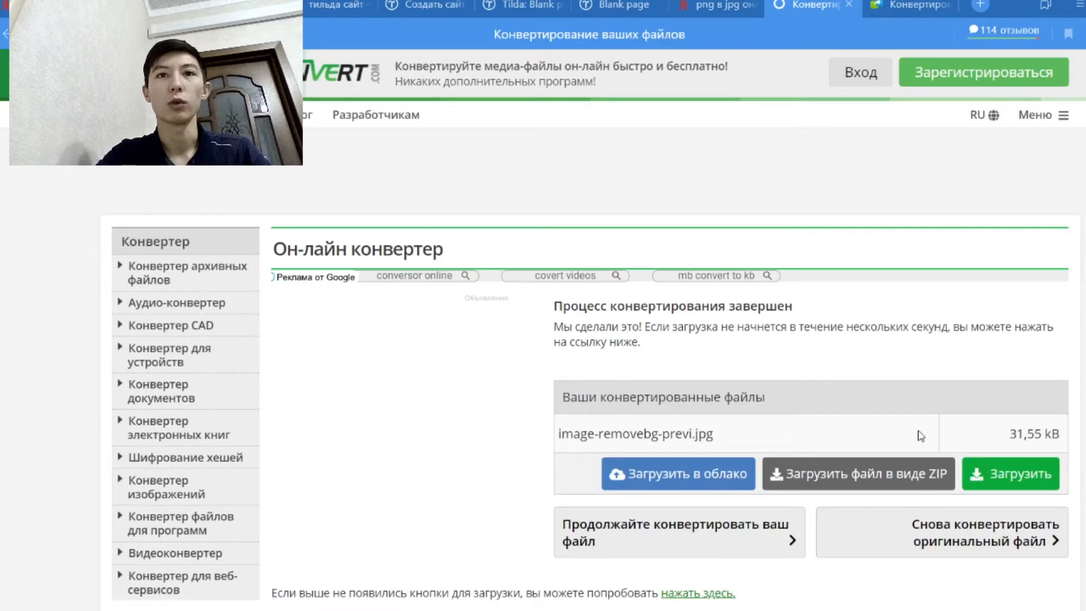
pyautogui.click(1000, 484)
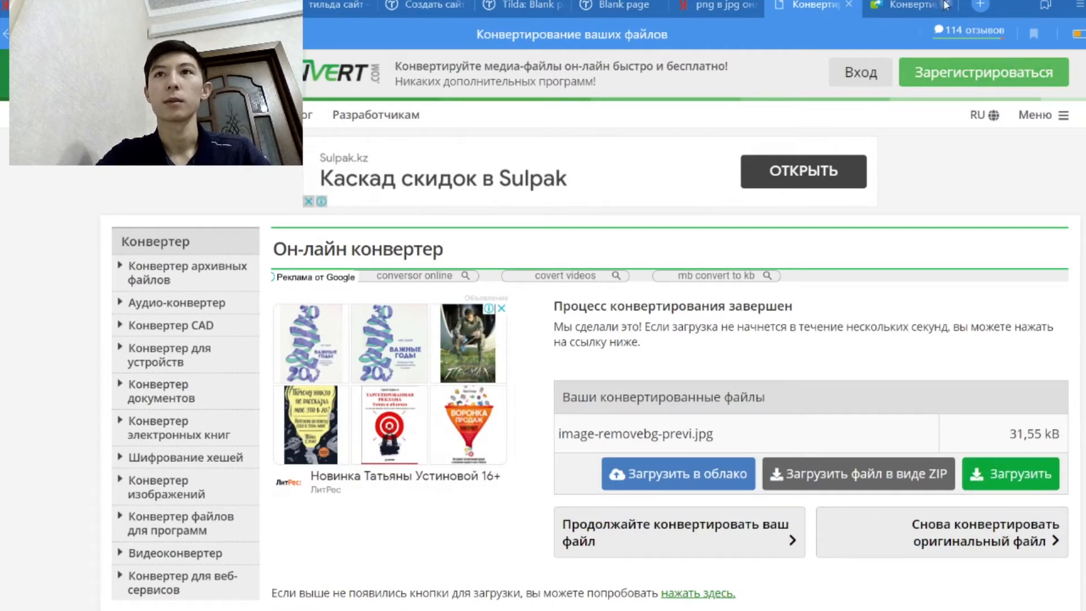
# - Open the remove.bg background removal site in a new tab
pyautogui.click(974, 7)
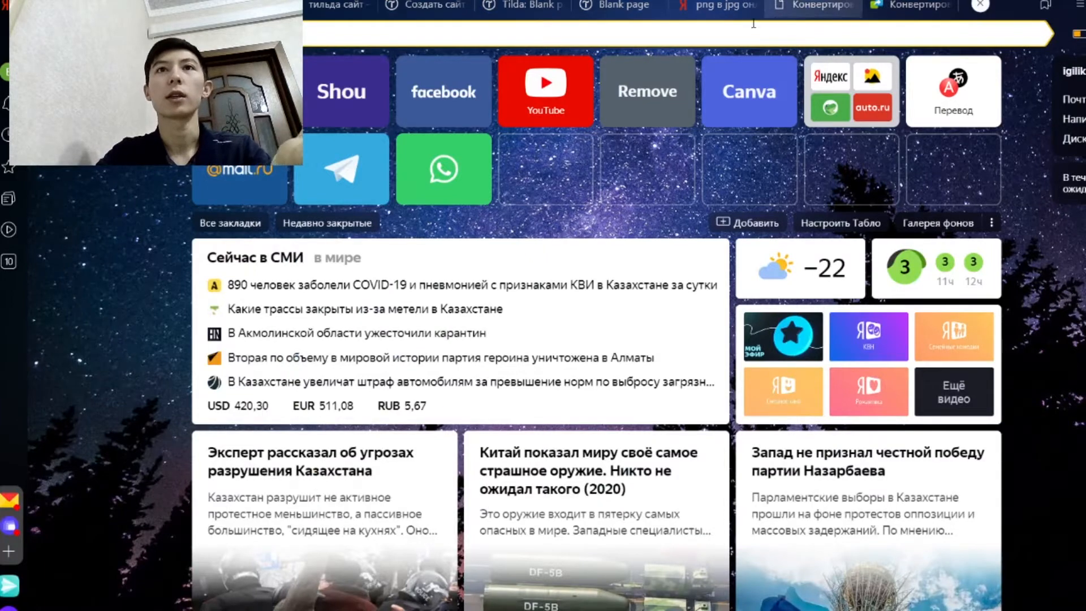
pyautogui.click(659, 105)
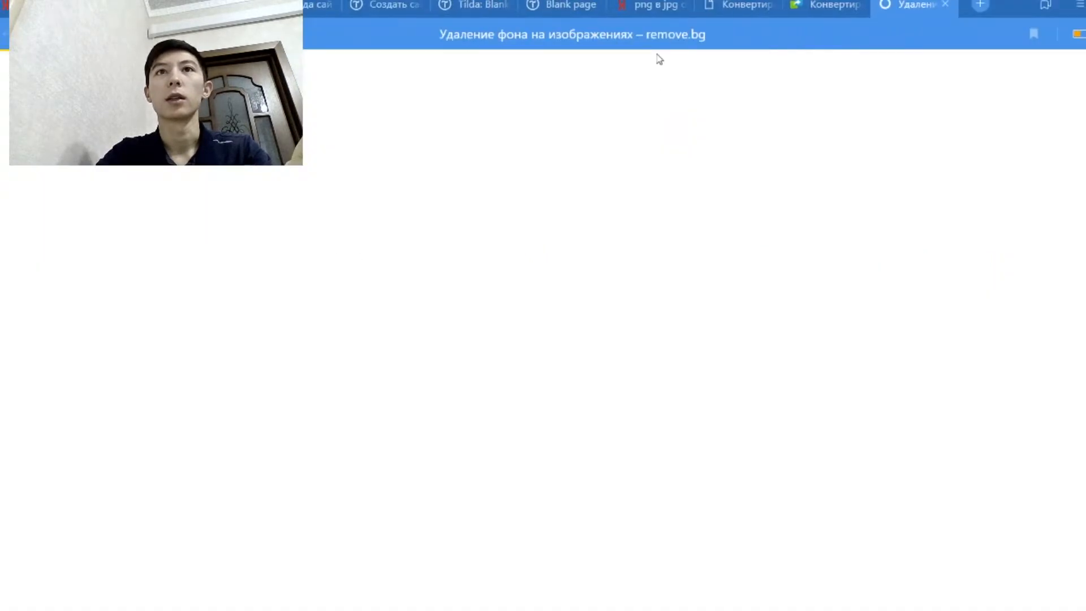
# - Return to the Zero block editor and move the plate picture to about X 250 px in the grid
pyautogui.click(543, 8)
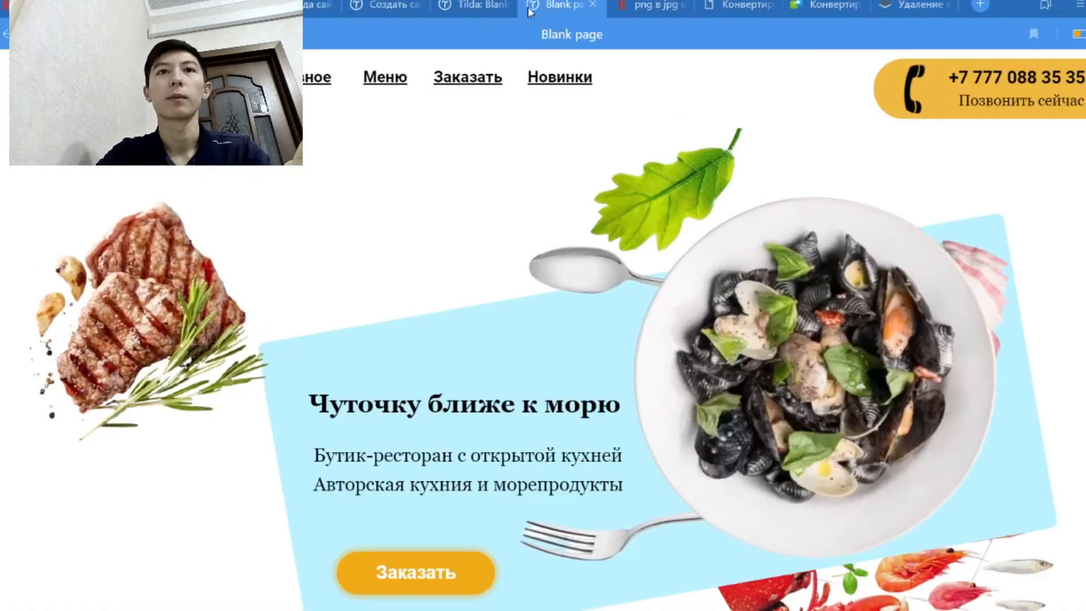
pyautogui.click(477, 5)
pyautogui.moveTo(506, 227); pyautogui.dragTo(419, 362)
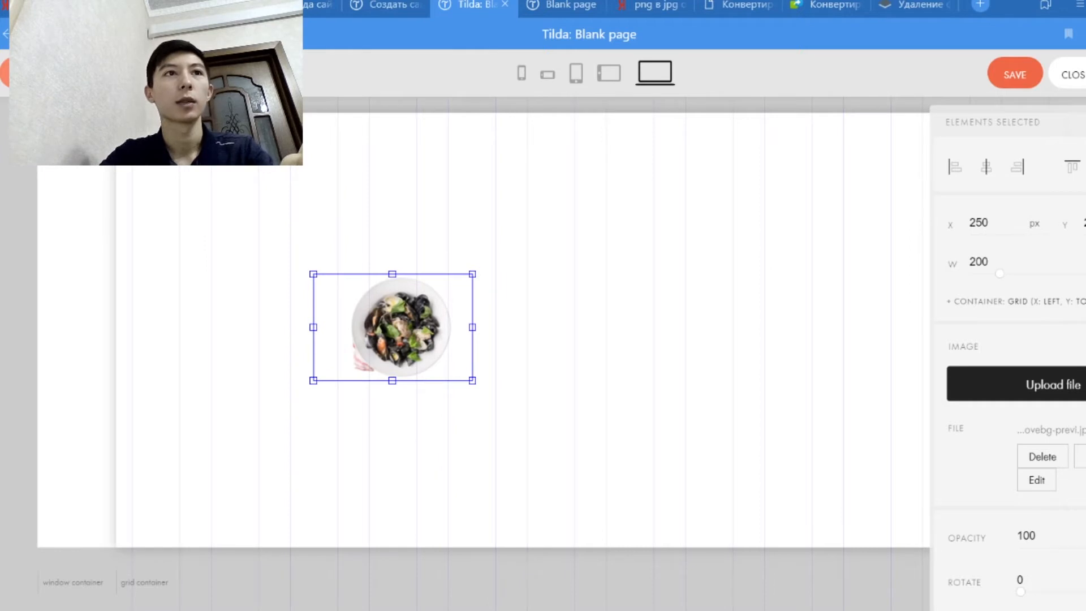
# - Add a square shape to the Zero block, place it partly over the plate picture's left side and select it
pyautogui.click(5, 74)
pyautogui.click(62, 192)
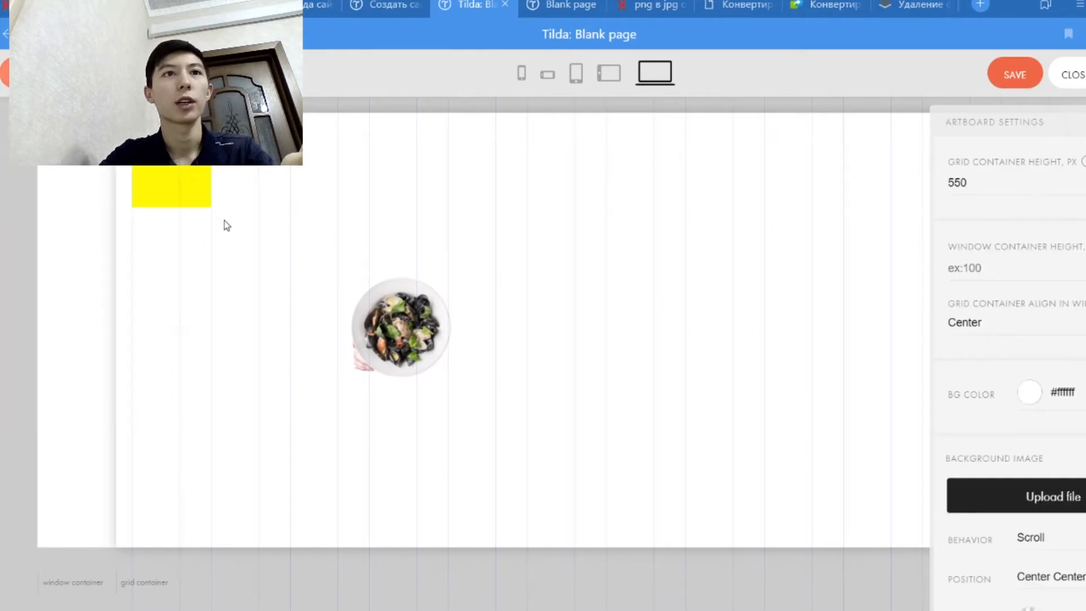
pyautogui.moveTo(184, 173); pyautogui.dragTo(352, 348)
pyautogui.scroll(-3, 984, 452)
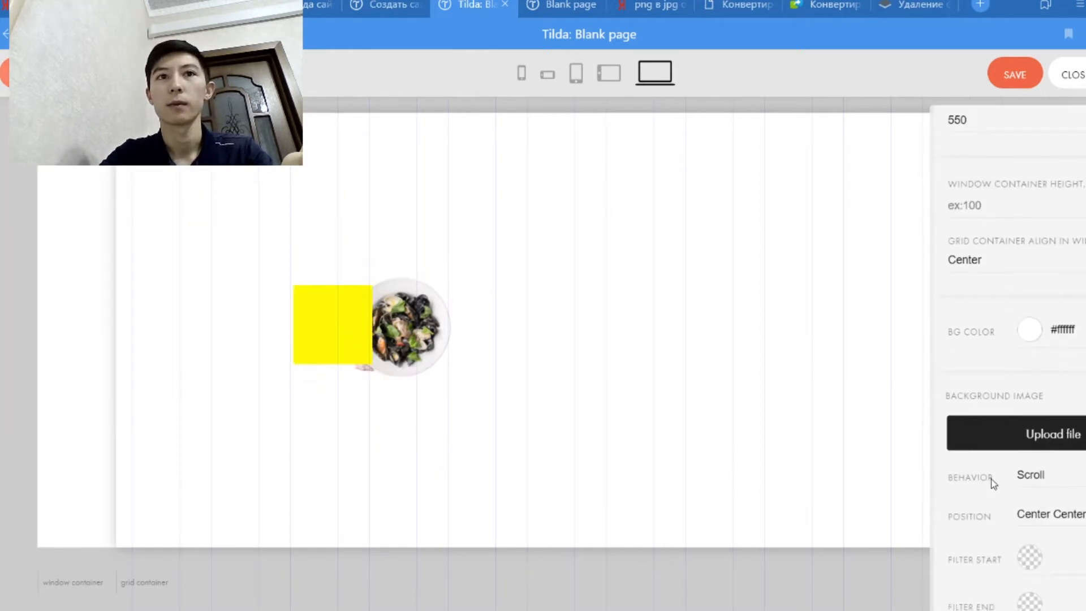
pyautogui.click(316, 324)
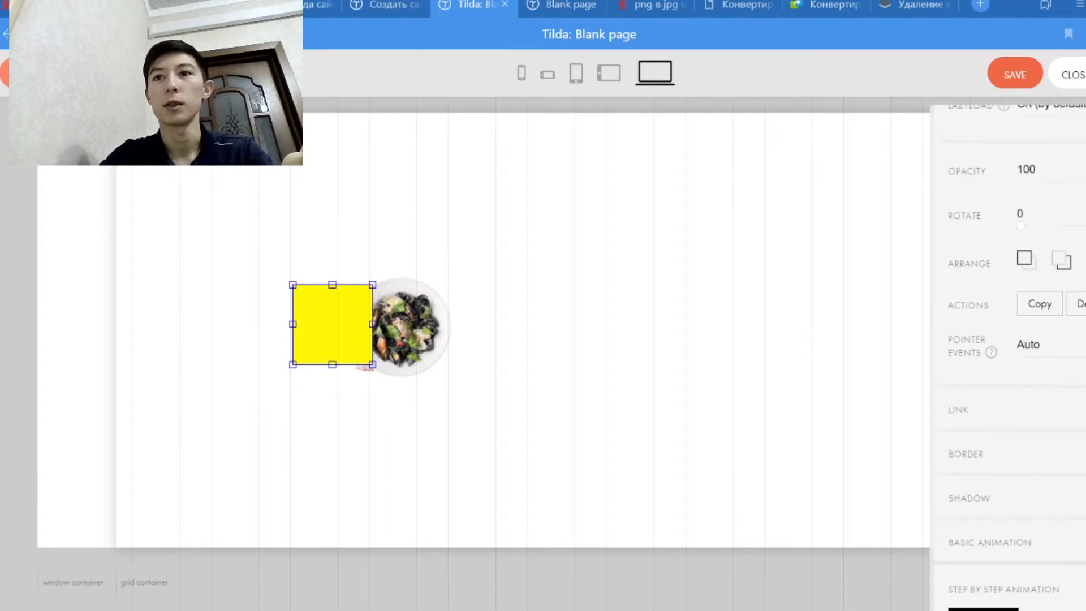
# - Place the JPG plate picture partly over the yellow square to check its background
pyautogui.moveTo(372, 324); pyautogui.dragTo(383, 345)
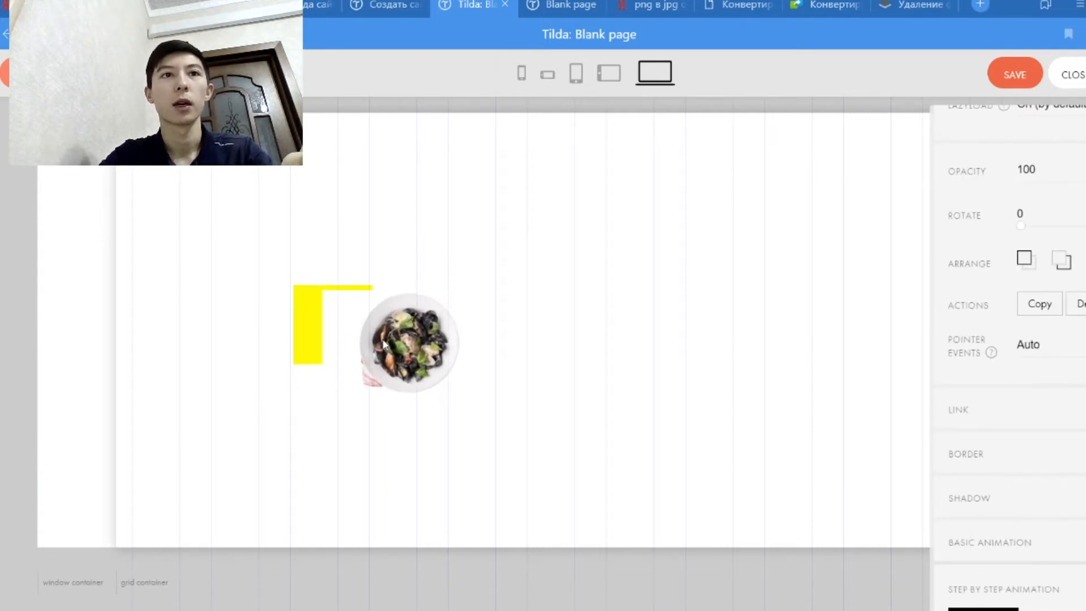
pyautogui.click(353, 307)
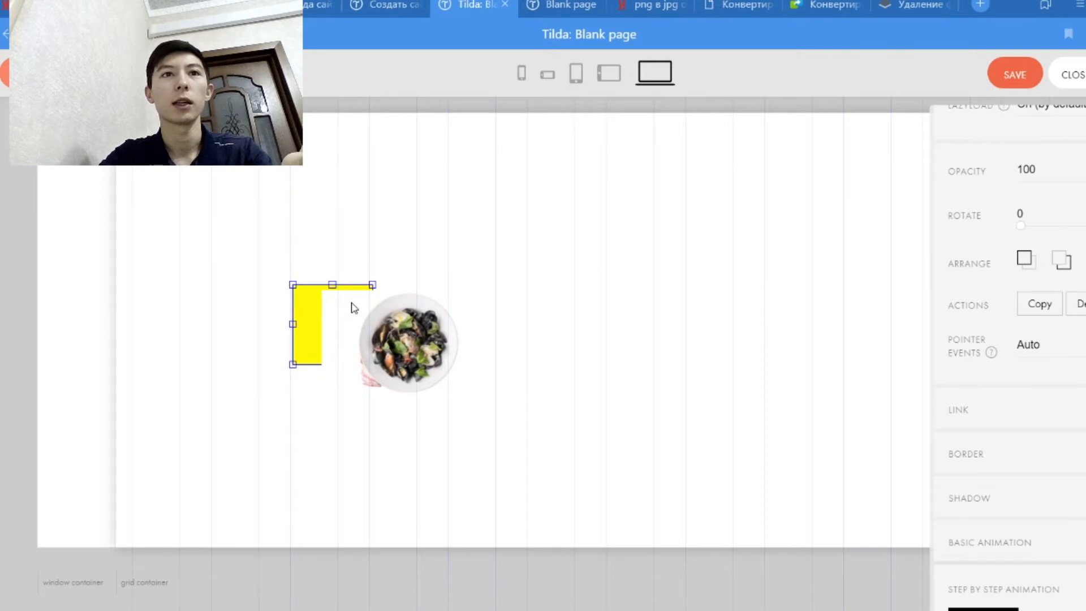
pyautogui.click(389, 358)
pyautogui.click(325, 402)
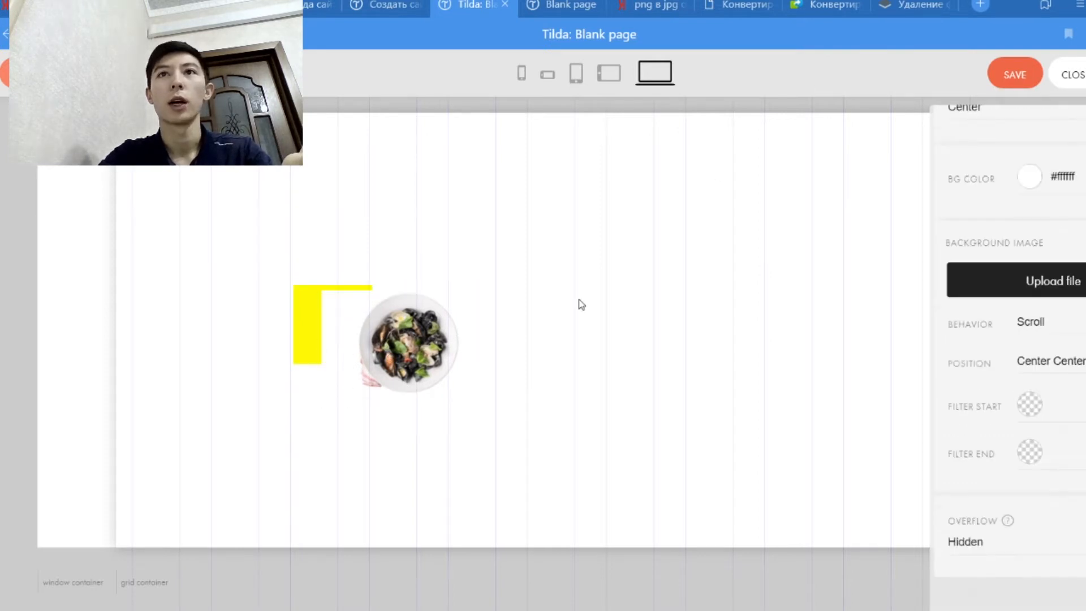
pyautogui.click(409, 356)
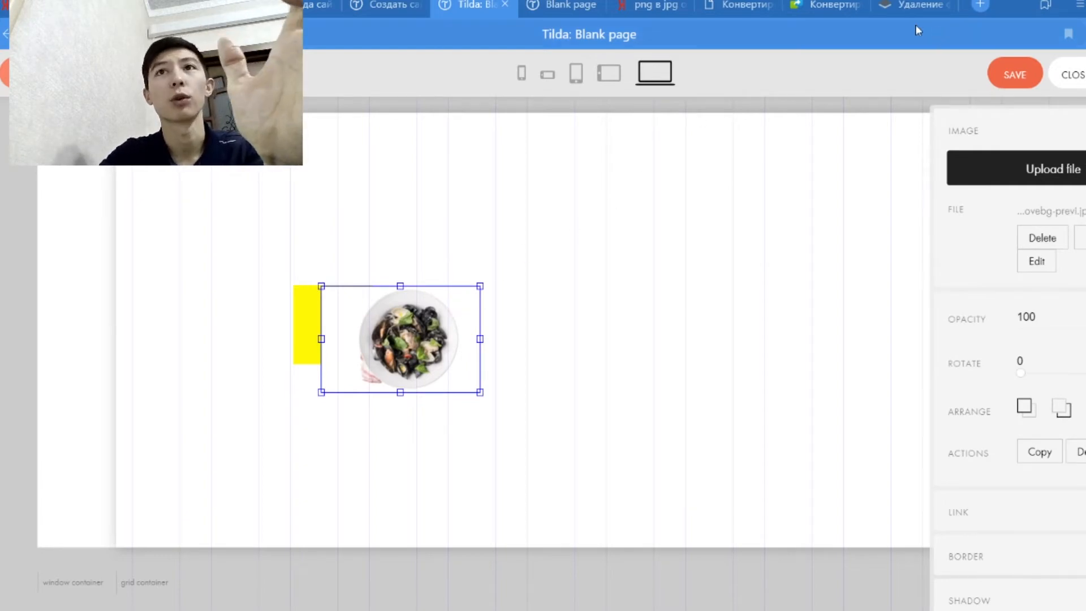
# - Switch to remove.bg, remove the background from the downloaded JPG plate picture and download the result
pyautogui.click(910, 6)
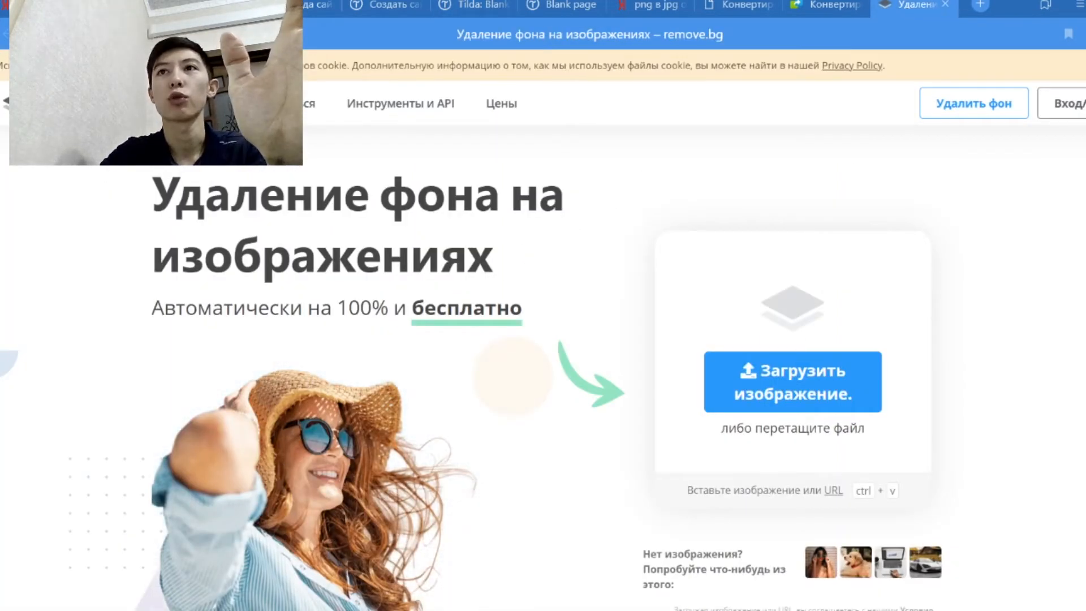
pyautogui.click(1083, 34)
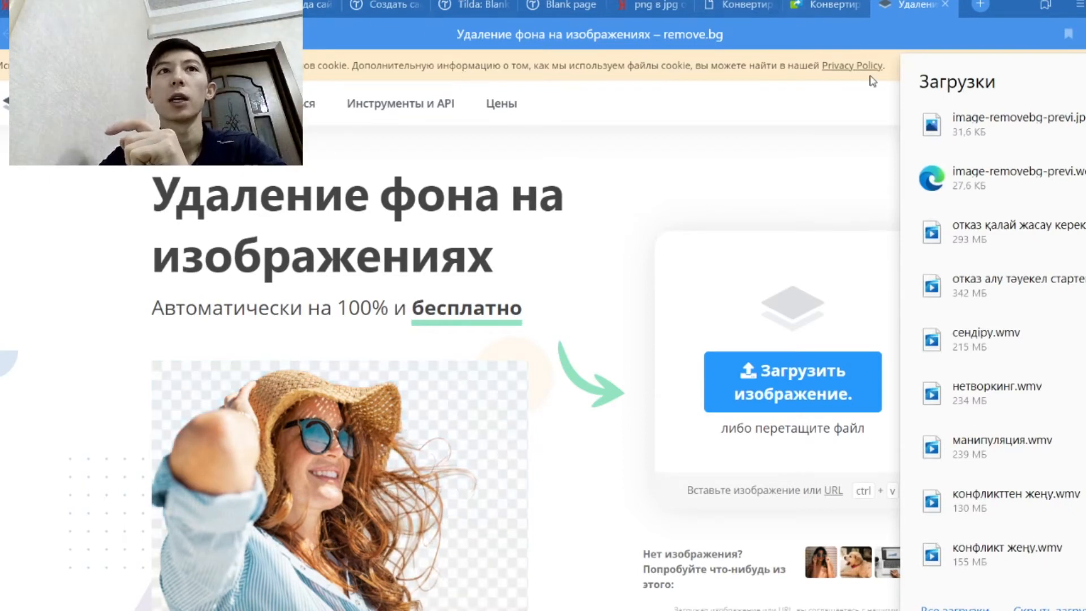
pyautogui.moveTo(968, 134)
pyautogui.moveTo(954, 152); pyautogui.dragTo(782, 405)
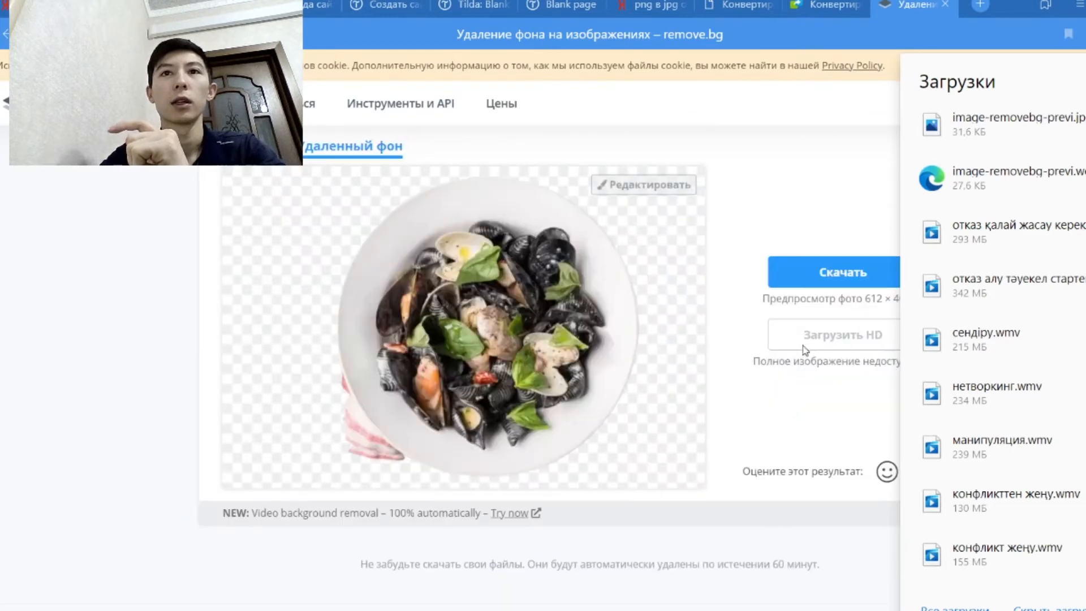
pyautogui.click(810, 284)
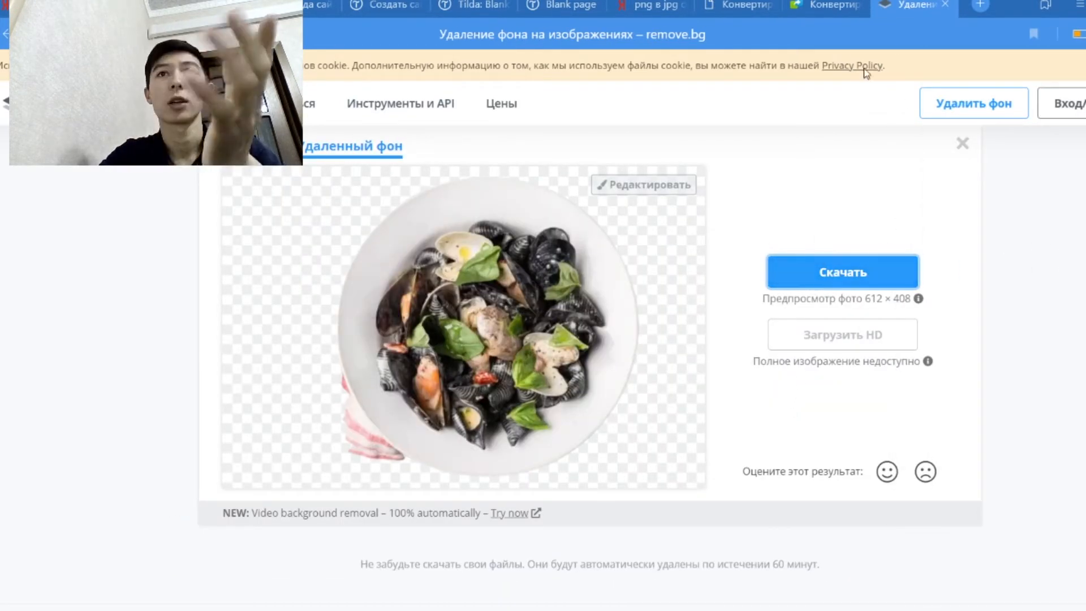
# - Return to the Zero block editor, replace the plate picture with the background-free PNG and place it over the yellow square
pyautogui.click(563, 6)
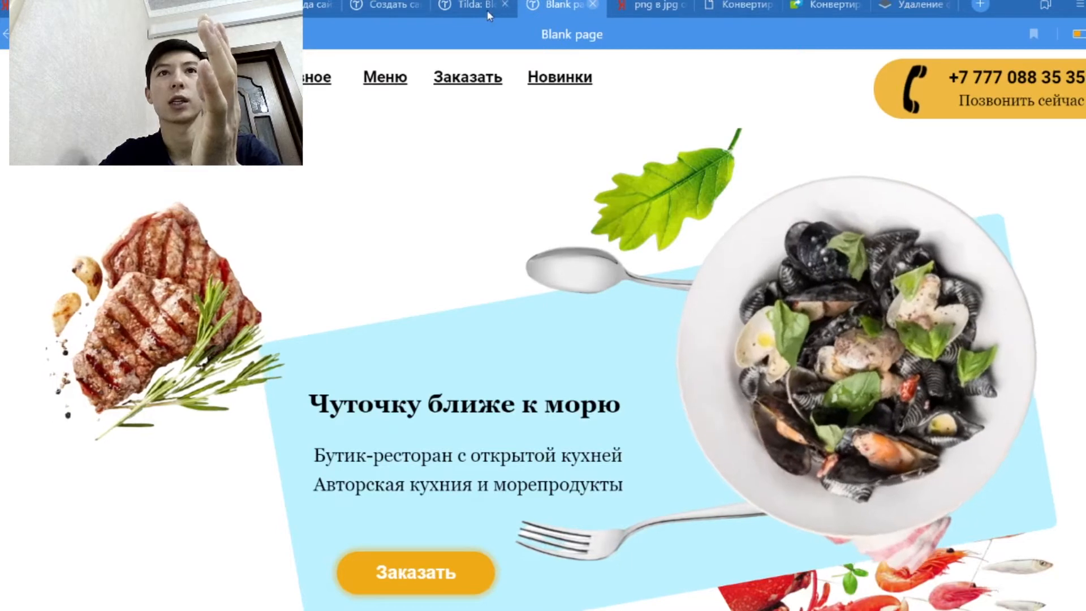
pyautogui.click(482, 7)
pyautogui.moveTo(1074, 101); pyautogui.dragTo(379, 347)
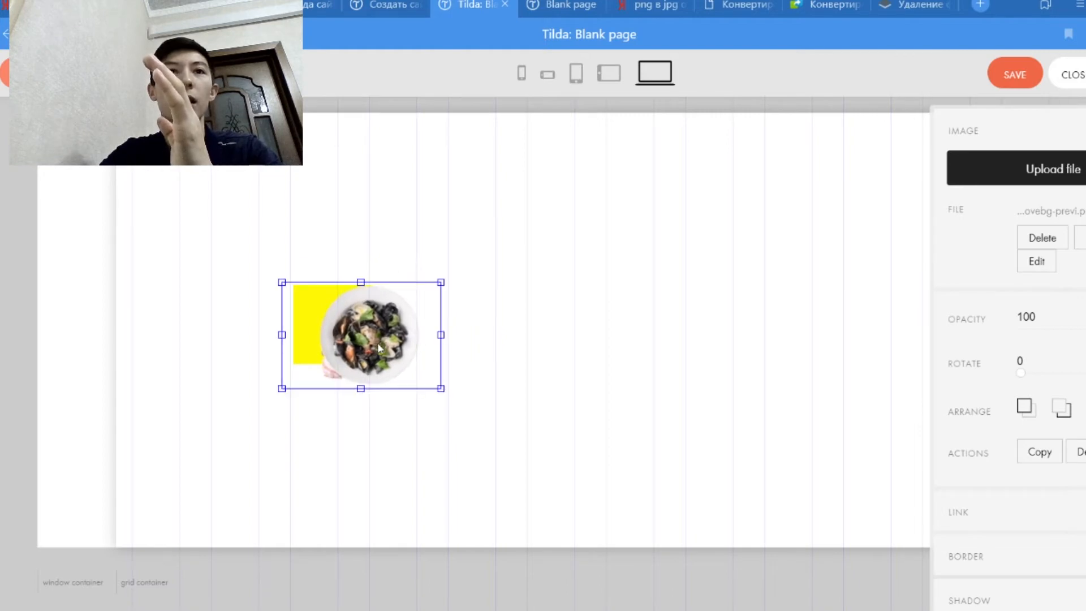
# - Enlarge the transparent plate picture to roughly twice its size and move it into the right half of the grid
pyautogui.moveTo(442, 388); pyautogui.dragTo(613, 504)
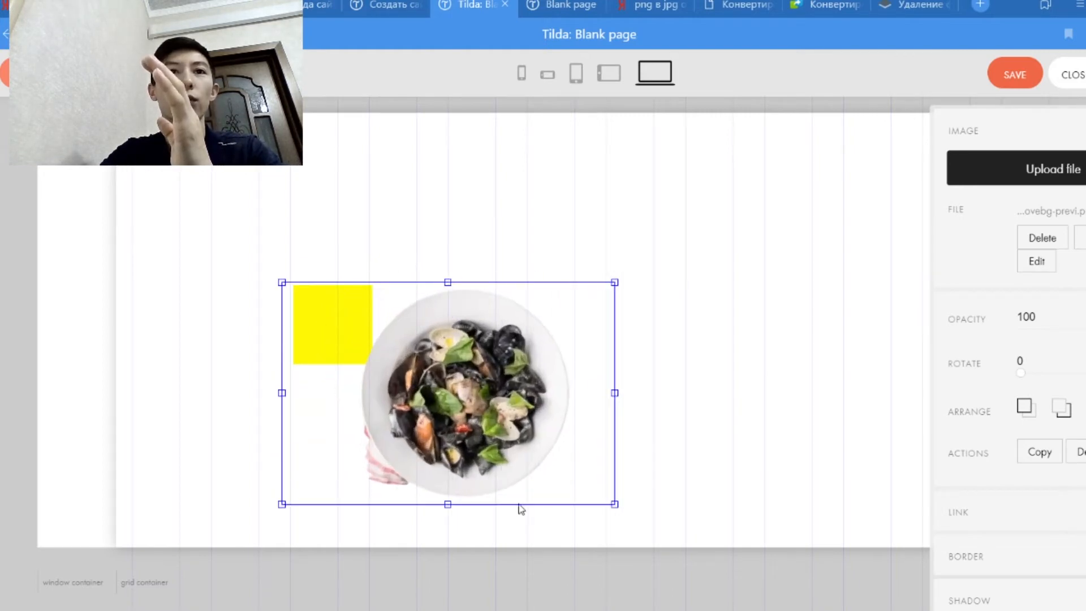
pyautogui.moveTo(300, 477); pyautogui.dragTo(276, 249)
pyautogui.hotkey('ctrl', 'z')
pyautogui.hotkey('ctrl', 'z')
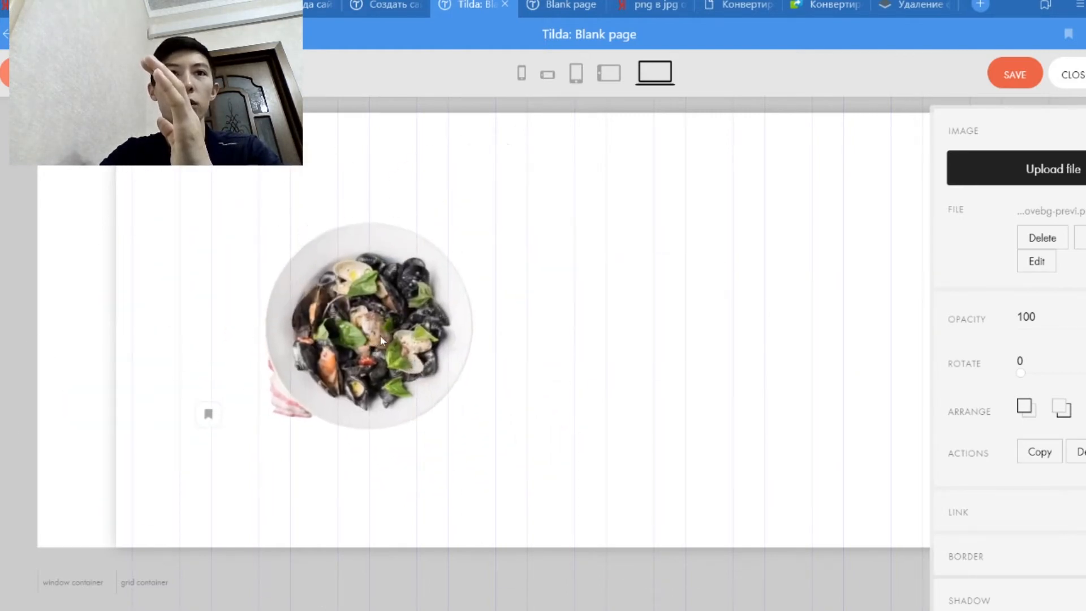
pyautogui.click(414, 385)
pyautogui.press('Tab')
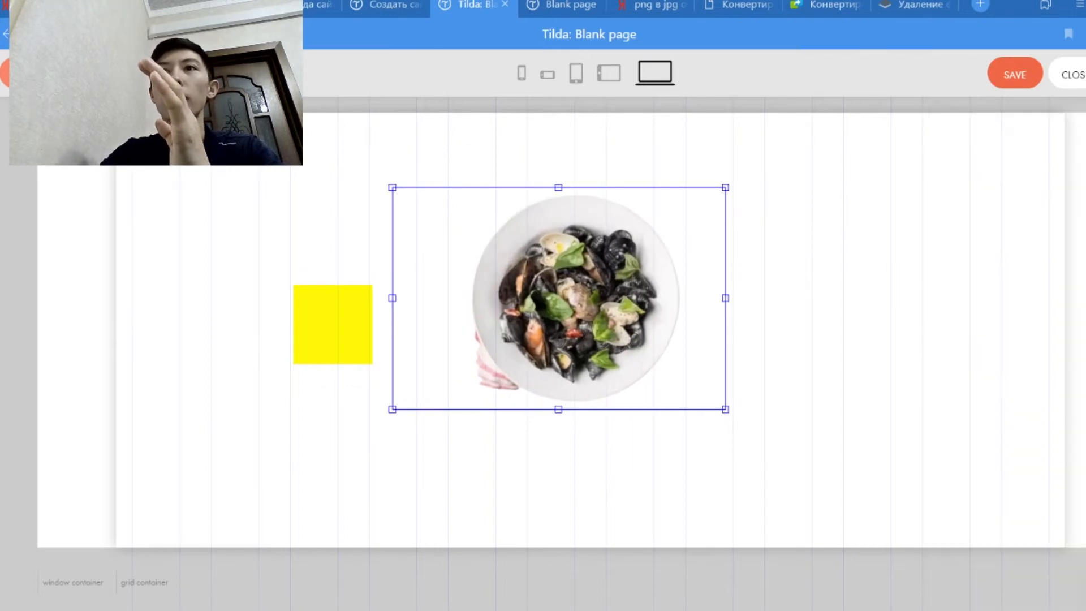
pyautogui.hotkey('ctrl', 'z')
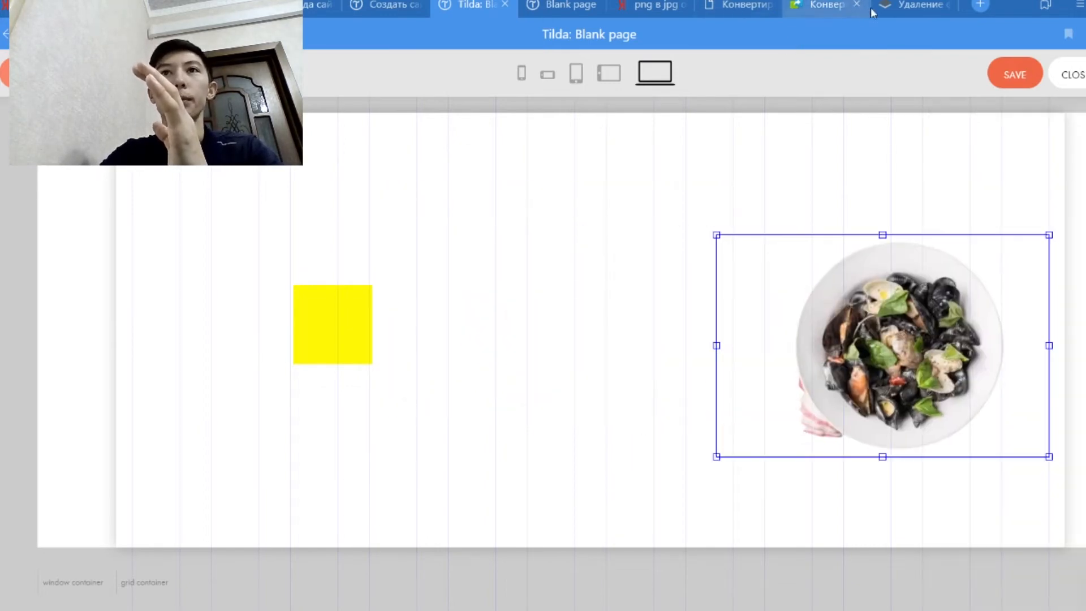
# - Compare with the sample page, then enlarge the plate picture further and raise it within the grid's right half
pyautogui.click(572, 8)
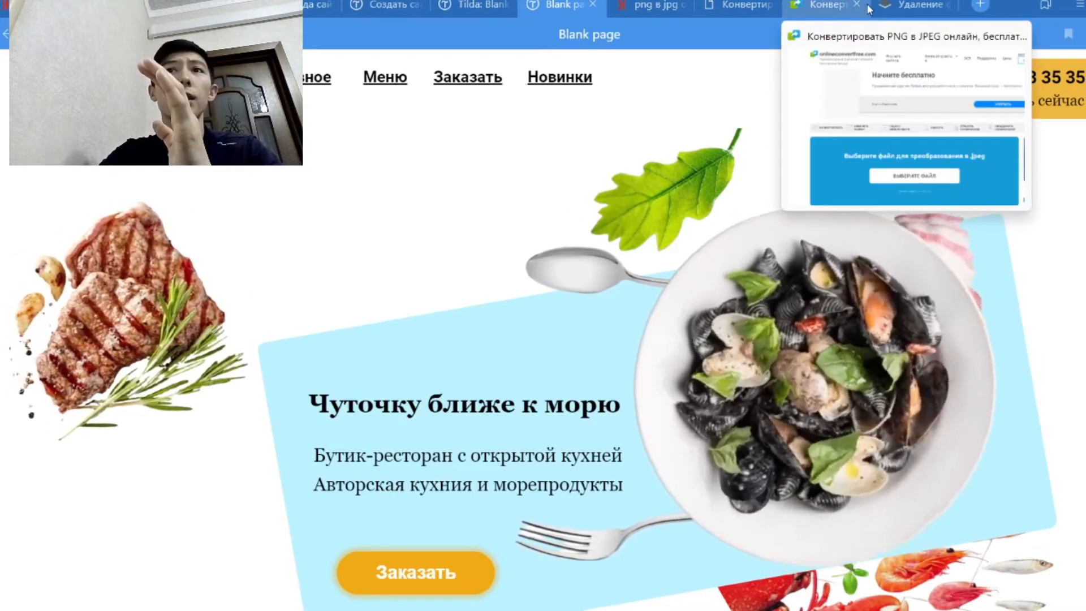
pyautogui.click(809, 8)
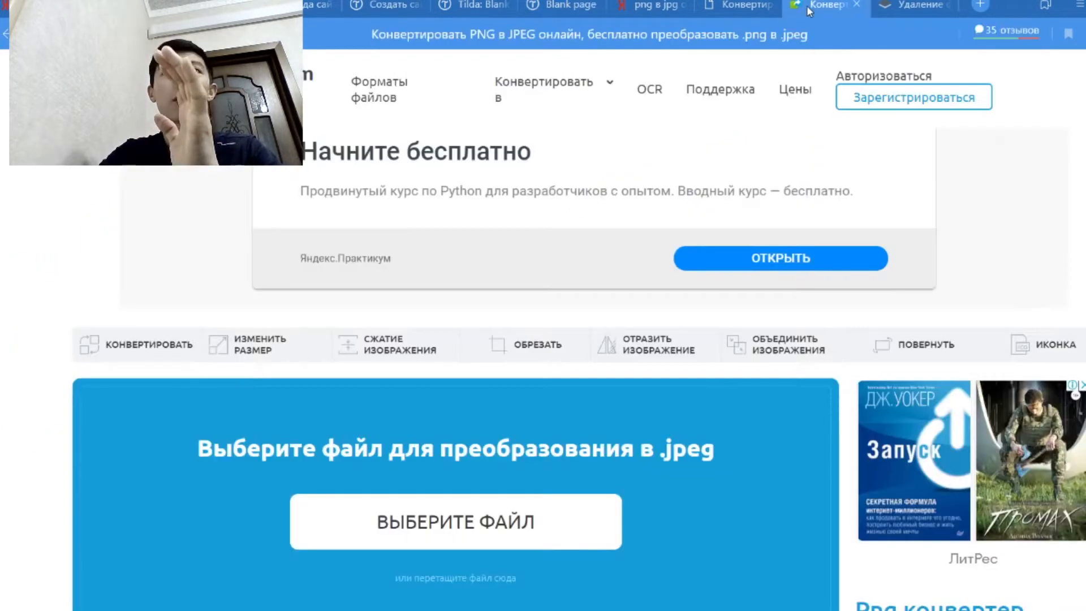
pyautogui.click(890, 5)
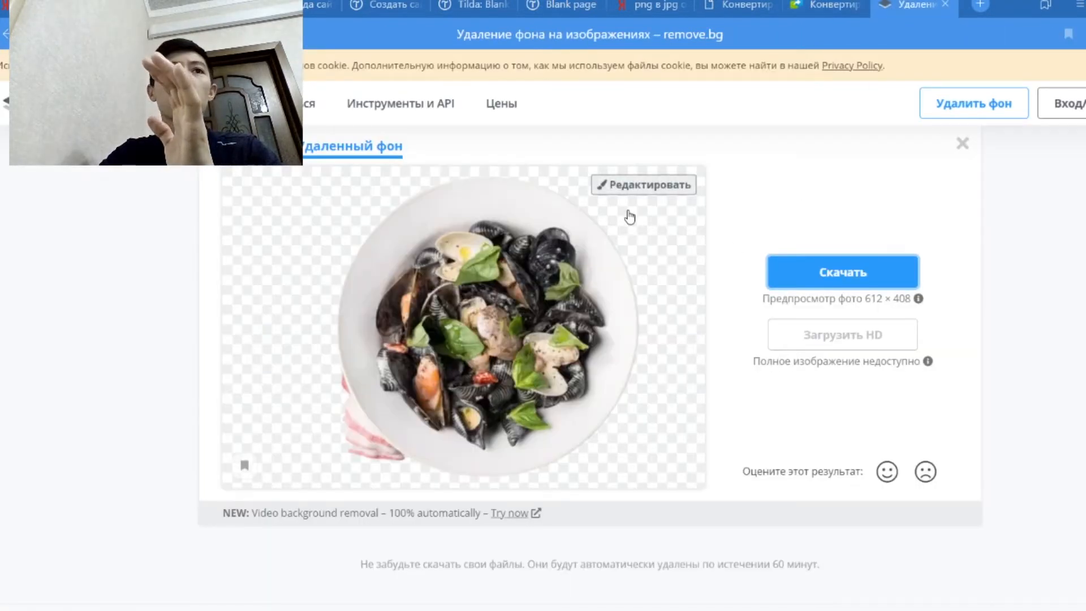
pyautogui.click(557, 5)
pyautogui.moveTo(462, 5)
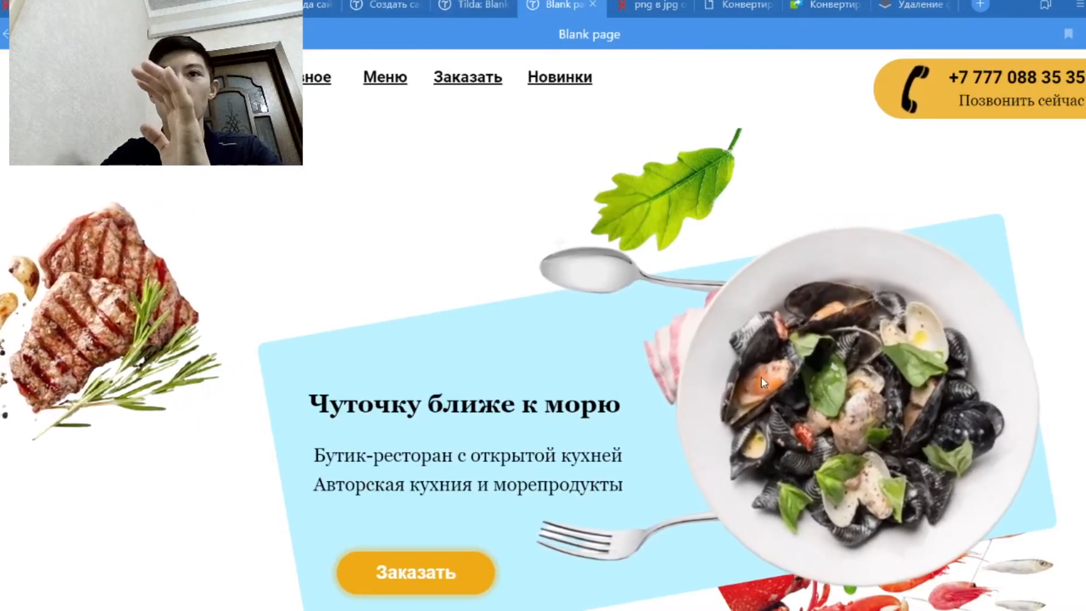
pyautogui.click(478, 6)
pyautogui.moveTo(713, 457); pyautogui.dragTo(605, 557)
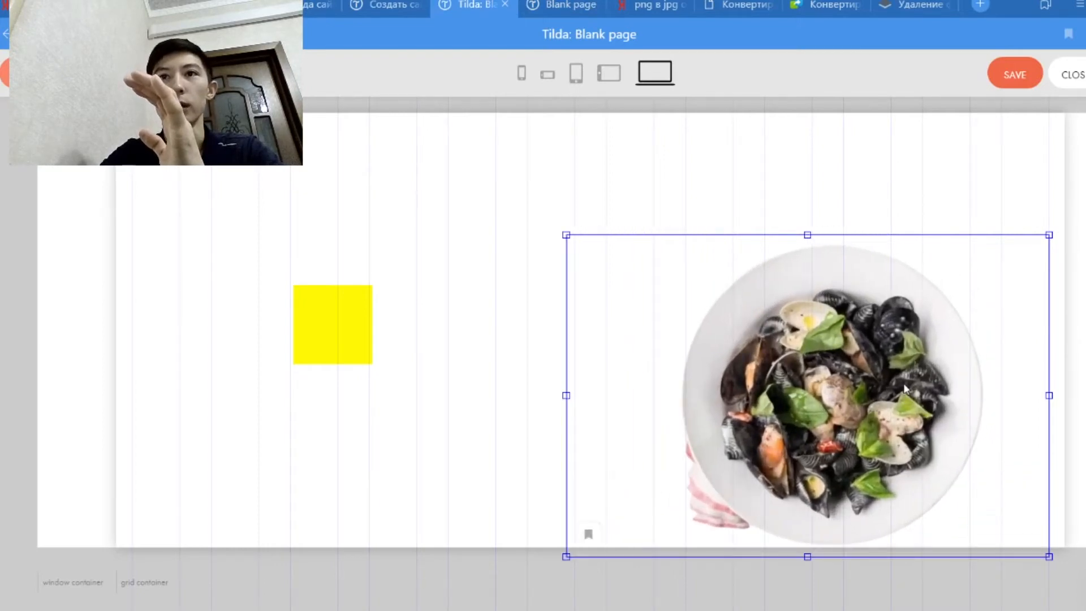
pyautogui.moveTo(903, 388); pyautogui.dragTo(895, 338)
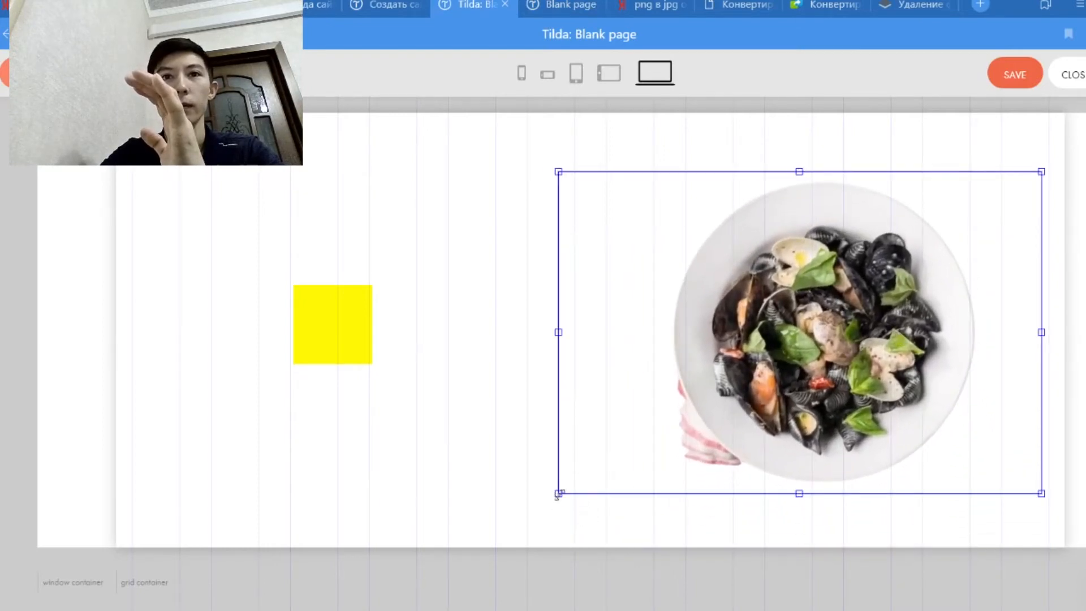
pyautogui.moveTo(558, 494); pyautogui.dragTo(543, 504)
# - Add a step-by-step animation to the plate picture and set its event to block on Screen
pyautogui.moveTo(1032, 503)
pyautogui.scroll(-10, 1032, 503)
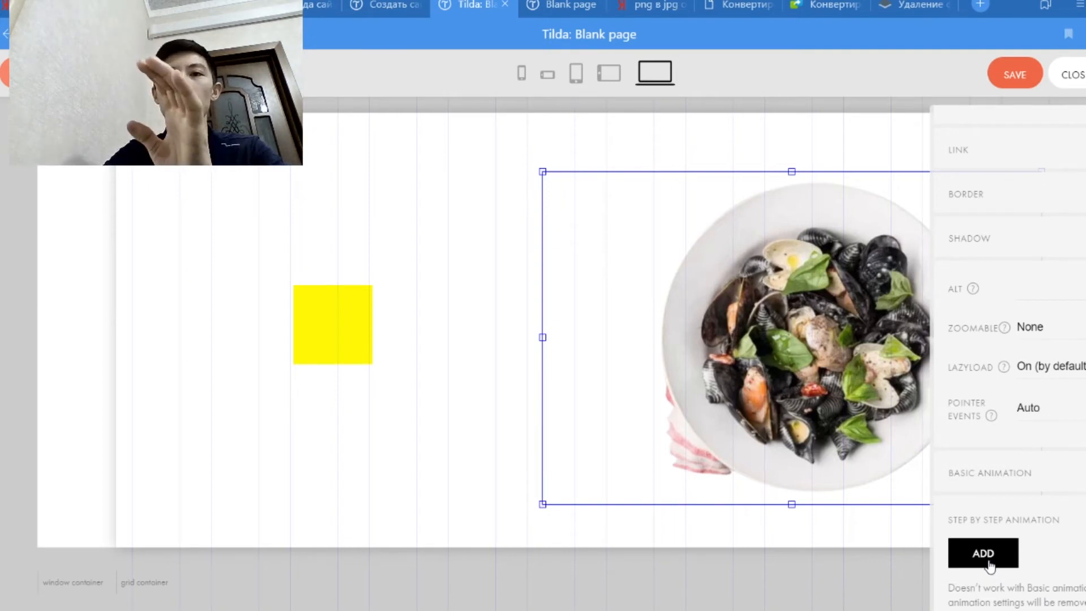
pyautogui.click(984, 554)
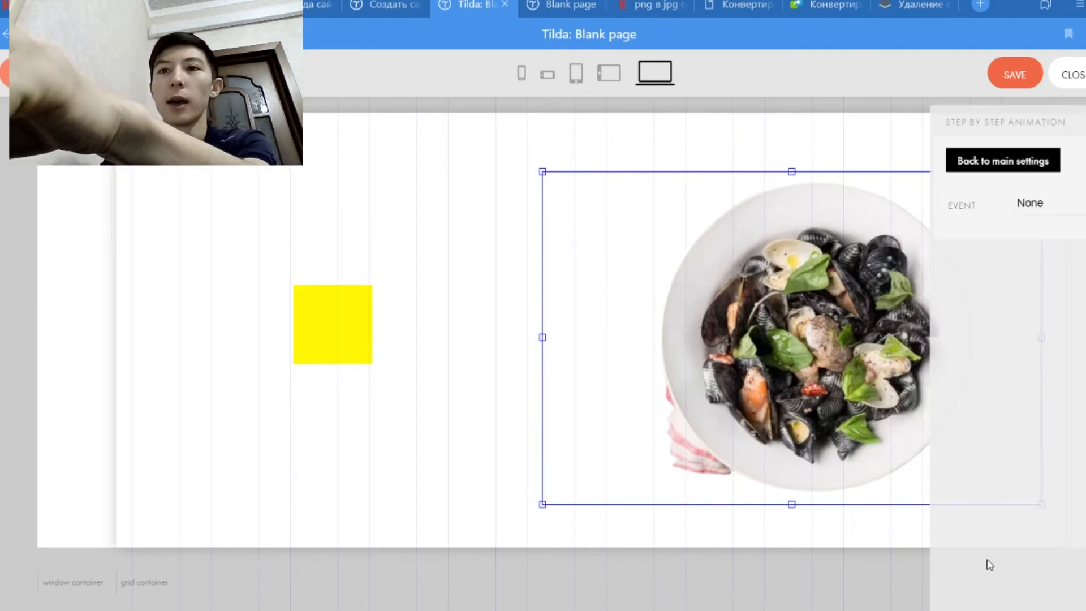
pyautogui.click(1073, 207)
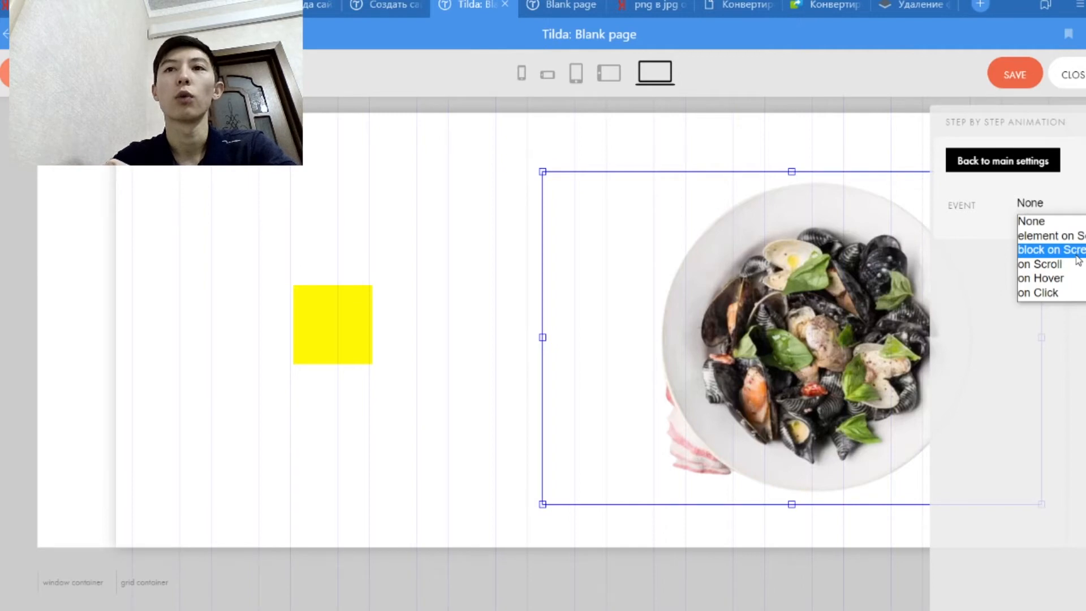
pyautogui.scroll(-4, 564, 478)
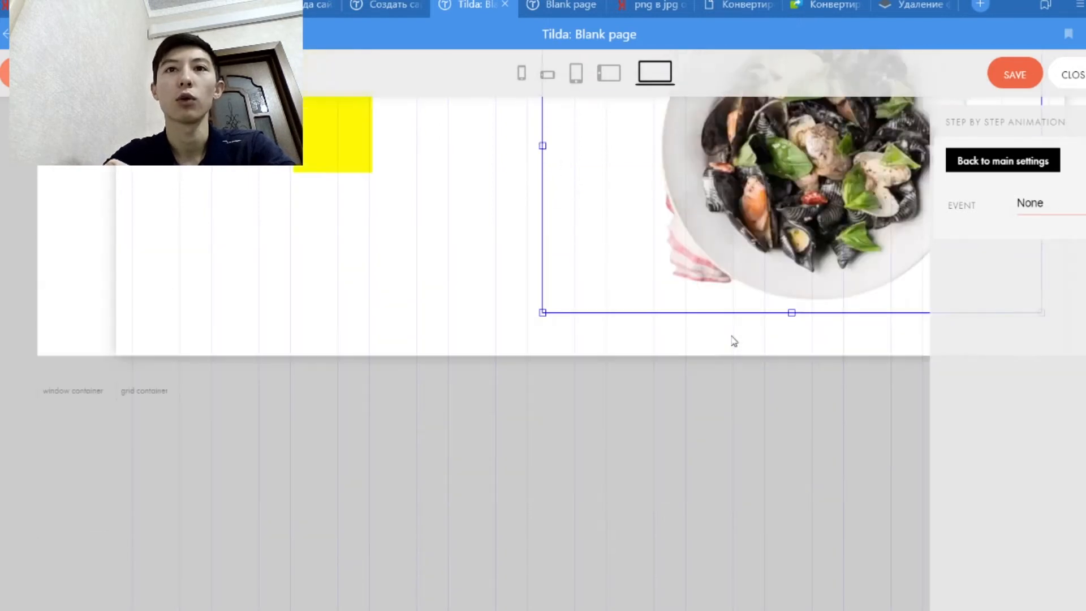
pyautogui.scroll(-4, 733, 341)
pyautogui.scroll(8, 730, 357)
pyautogui.click(1059, 212)
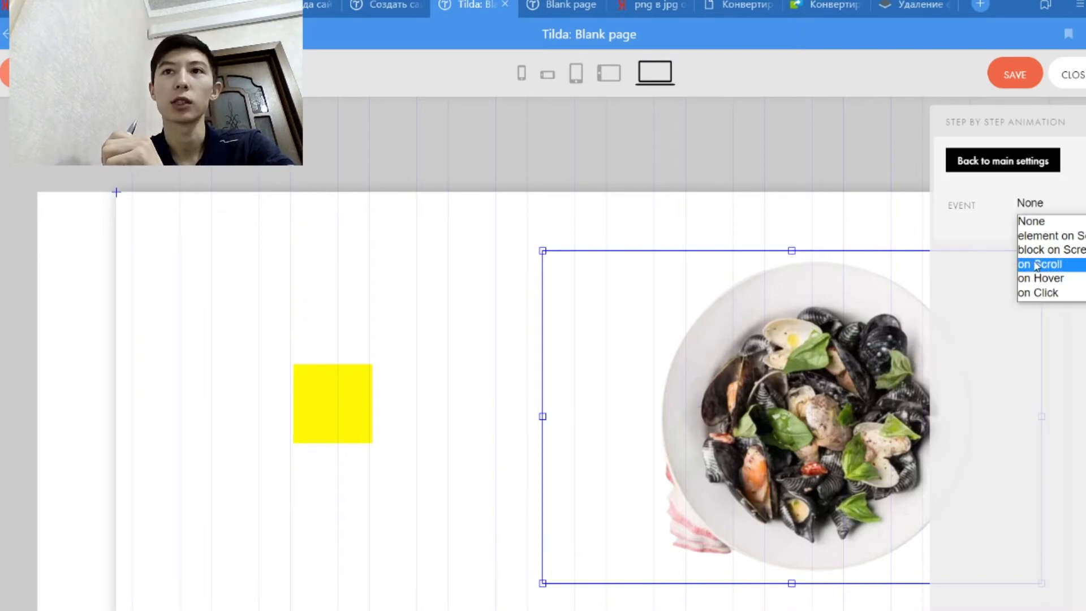
pyautogui.scroll(-8, 794, 321)
pyautogui.scroll(8, 794, 321)
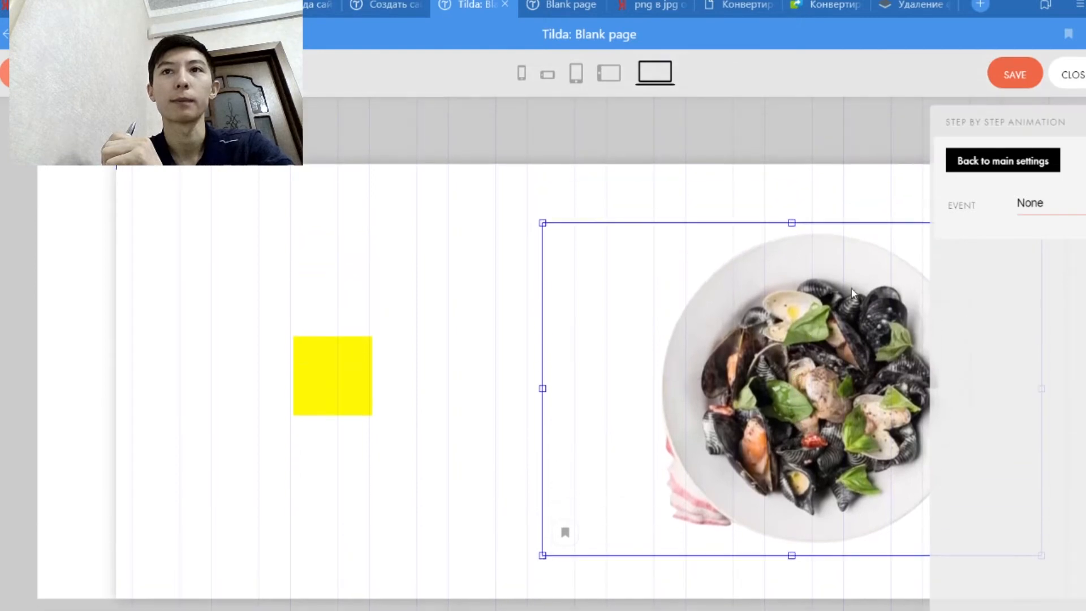
pyautogui.click(1029, 203)
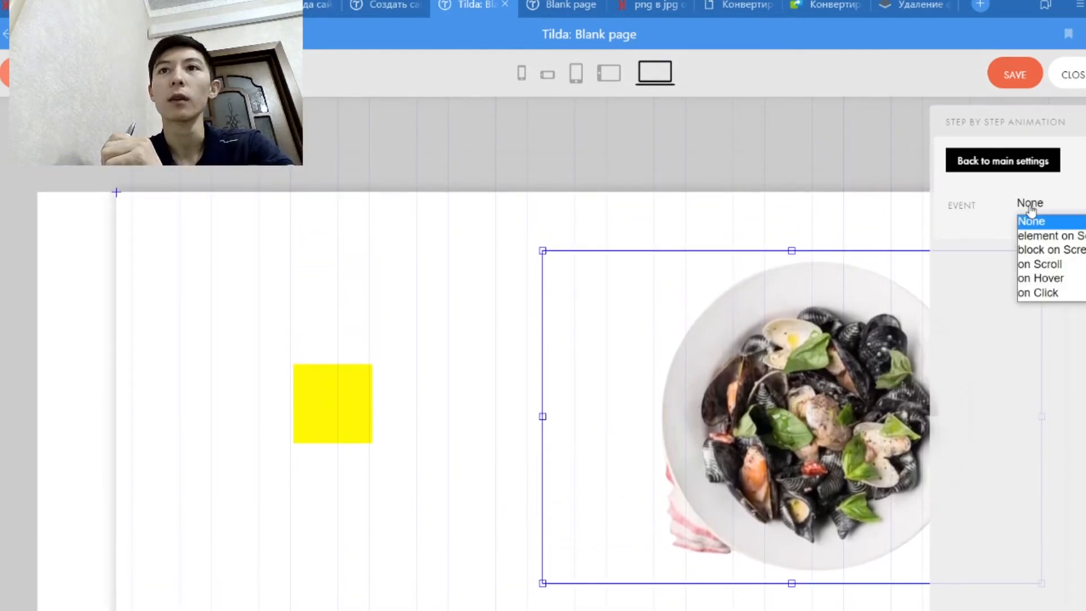
pyautogui.click(1038, 250)
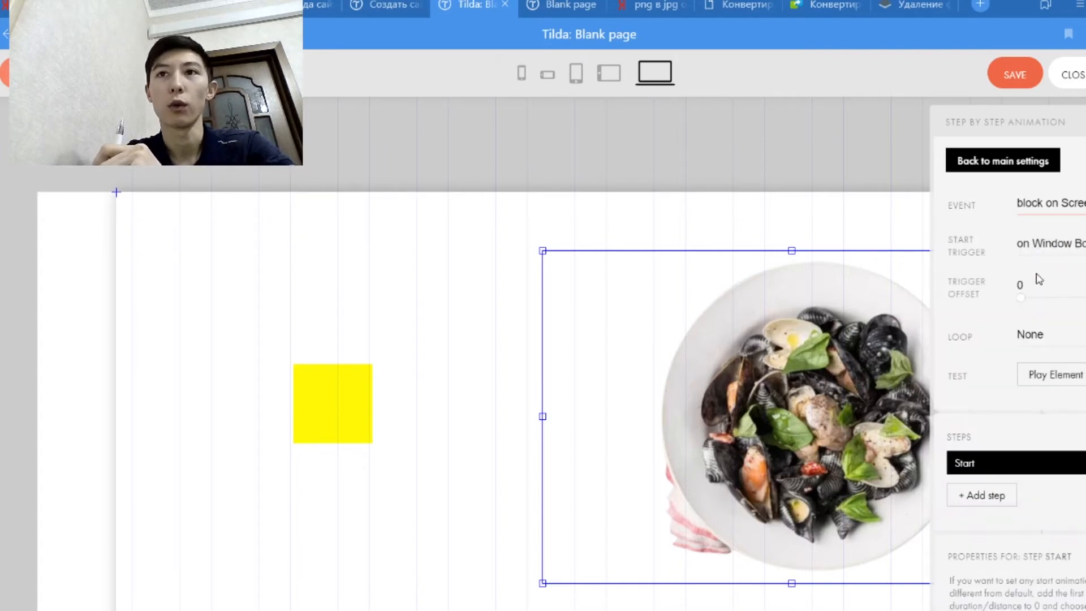
# - Set the plate animation's loop option to Loop and add a Step 1 with a duration of 3
pyautogui.click(1040, 334)
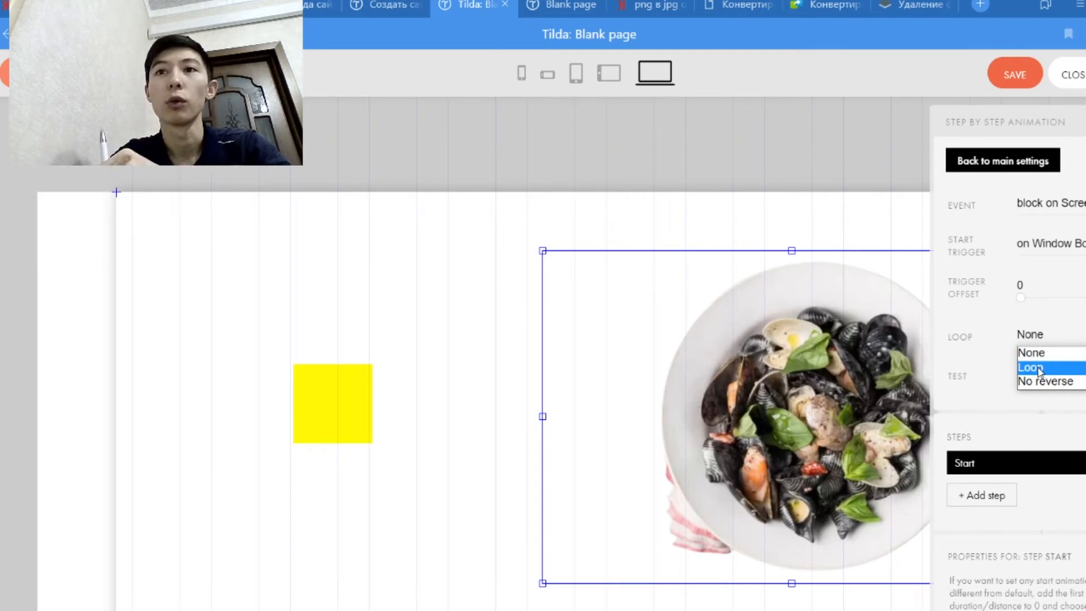
pyautogui.click(1038, 369)
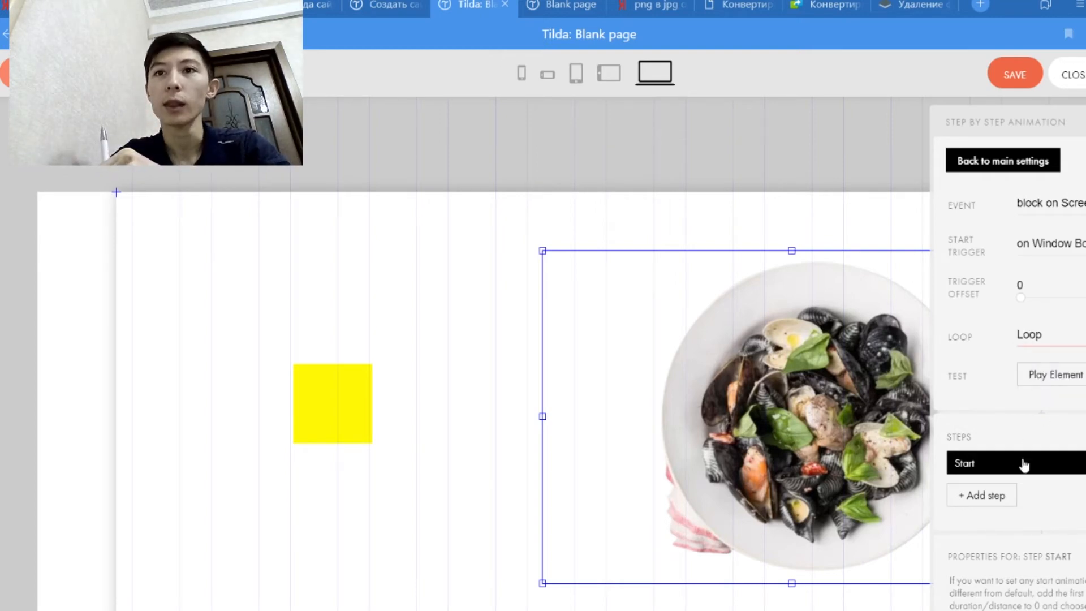
pyautogui.click(971, 497)
pyautogui.scroll(-3, 971, 509)
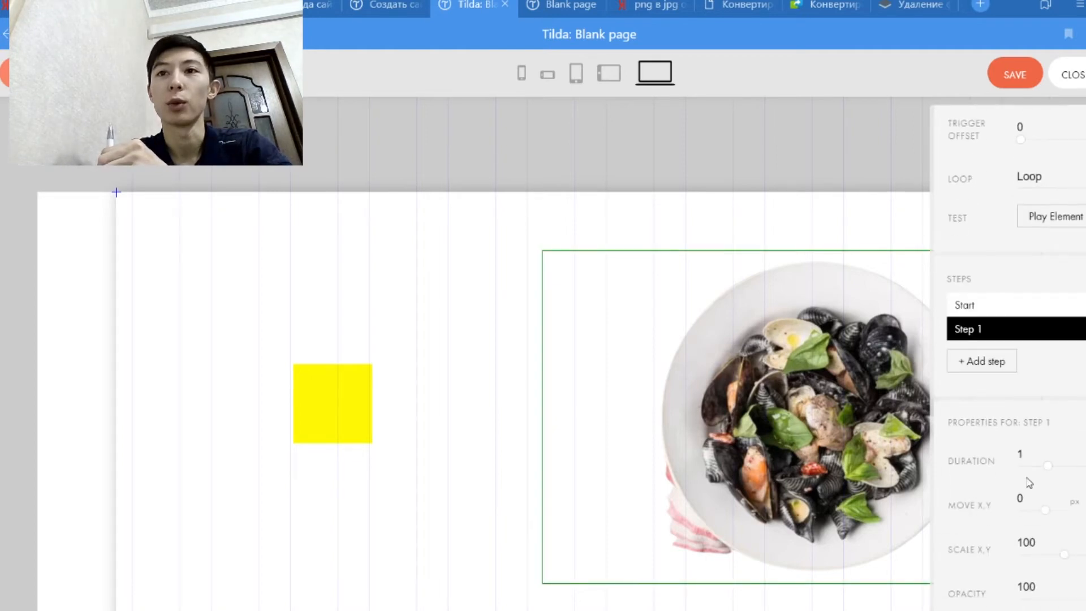
pyautogui.click(1020, 497)
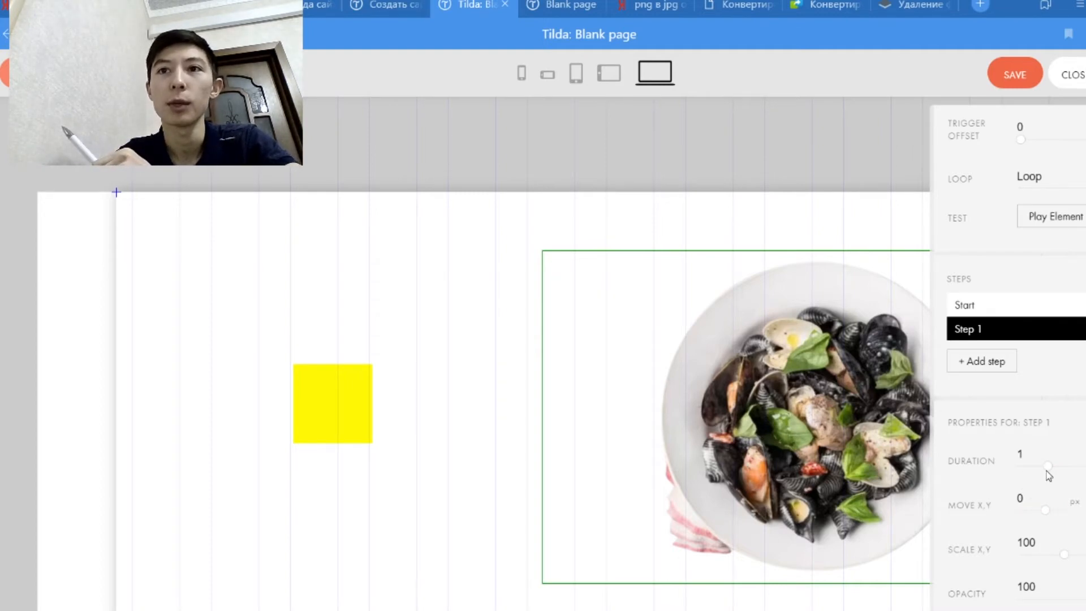
pyautogui.moveTo(1046, 468); pyautogui.dragTo(1083, 467)
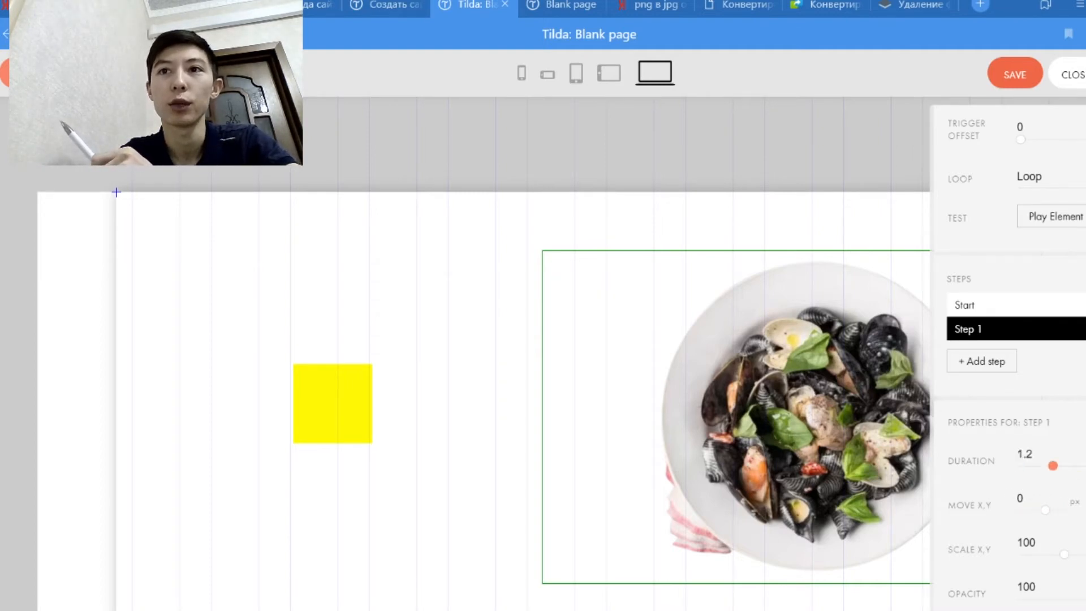
pyautogui.moveTo(1033, 479); pyautogui.dragTo(1083, 482)
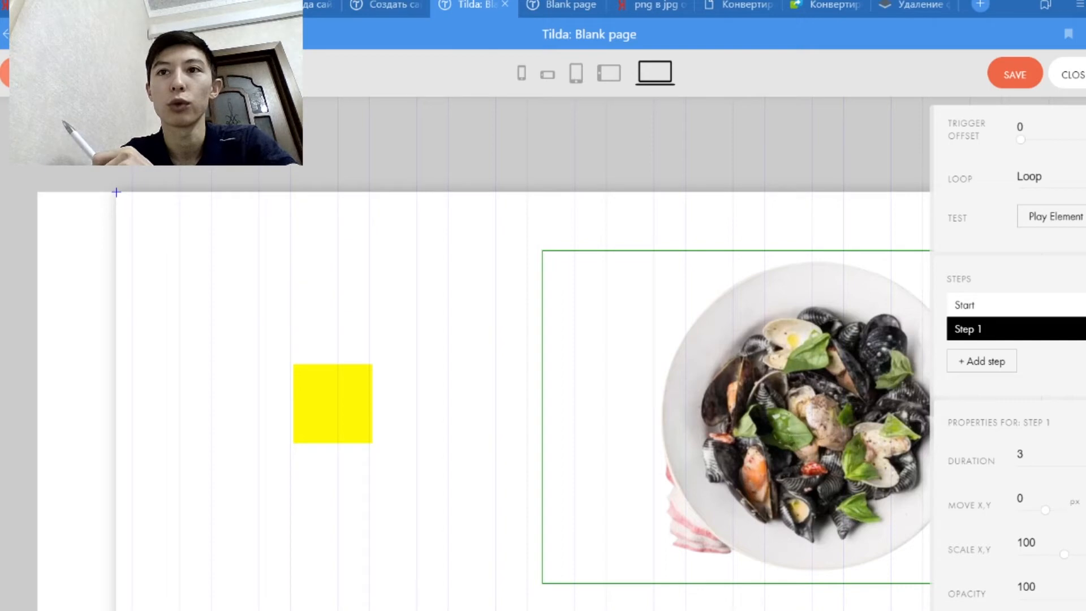
pyautogui.scroll(-2, 1015, 340)
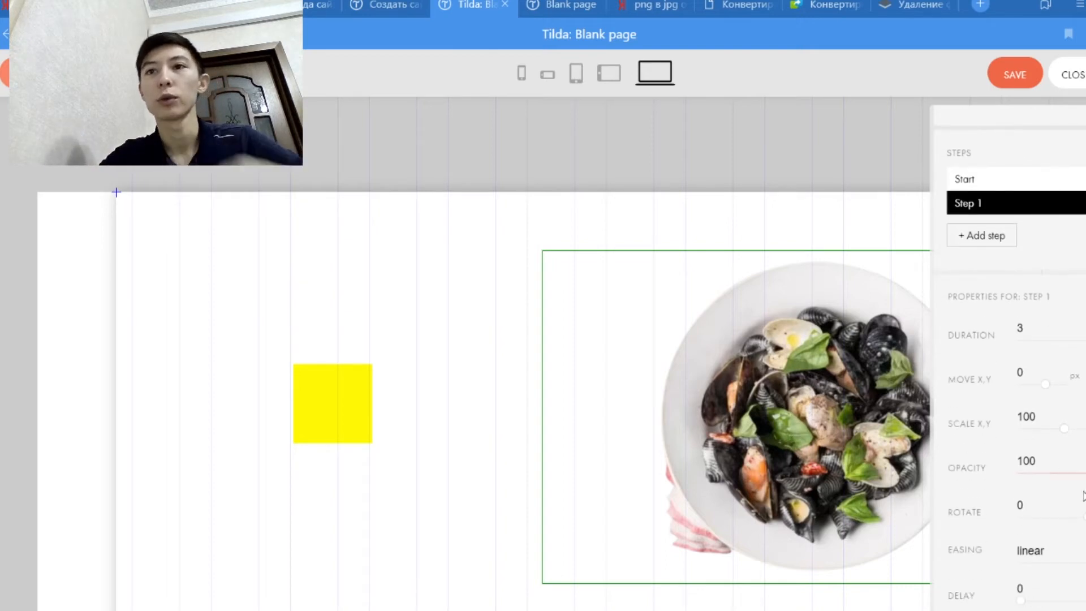
# - Set the rotation of Step 1 in the plate picture's animation to 125
pyautogui.scroll(-1, 1073, 503)
pyautogui.scroll(1, 1066, 485)
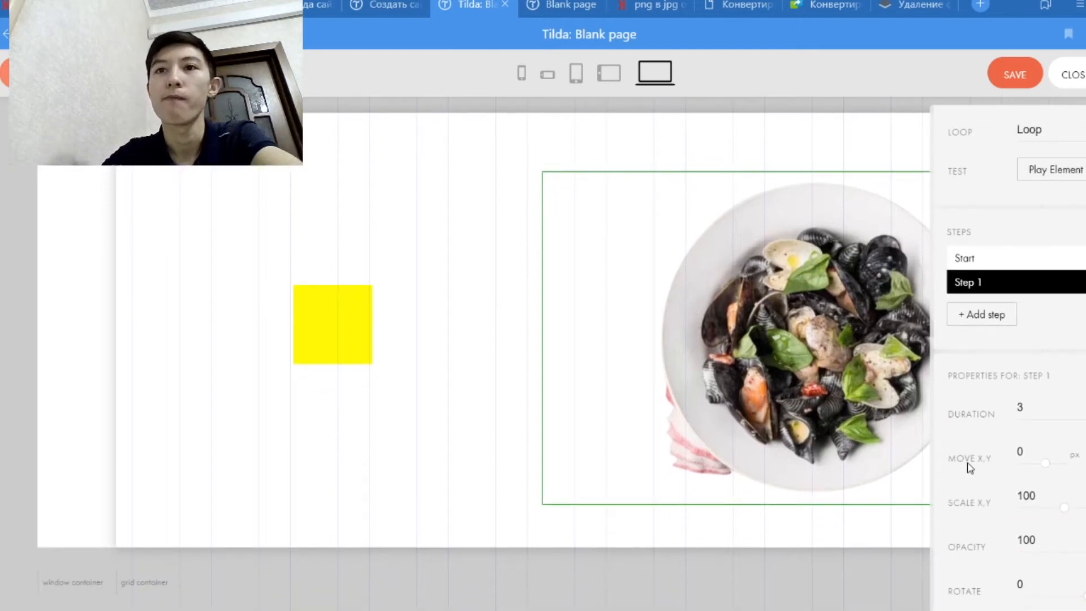
pyautogui.scroll(-1, 967, 464)
pyautogui.moveTo(1064, 431); pyautogui.dragTo(1083, 474)
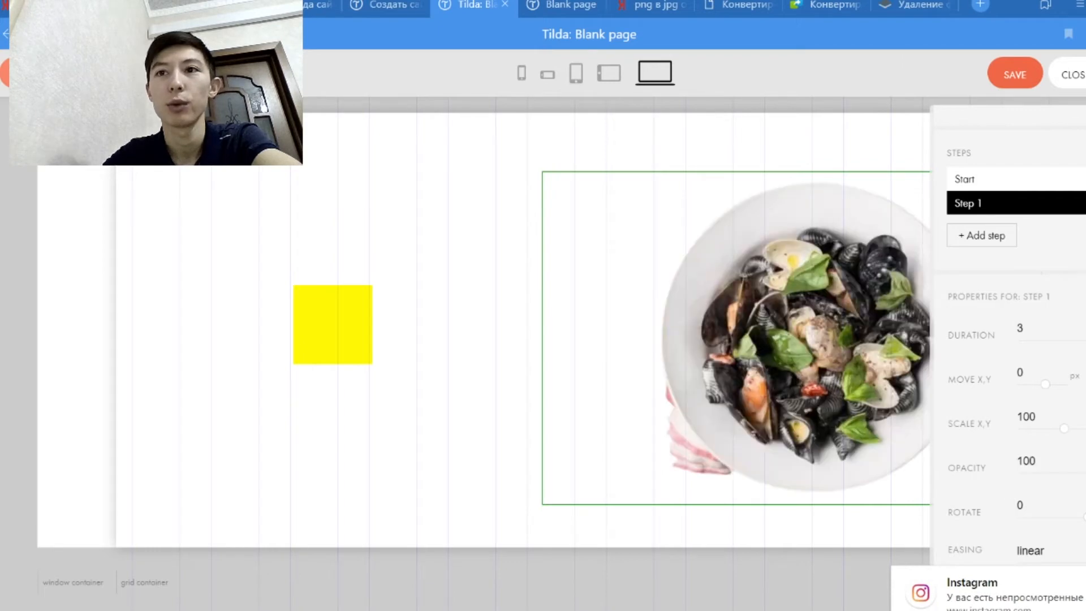
pyautogui.scroll(-3, 483, 328)
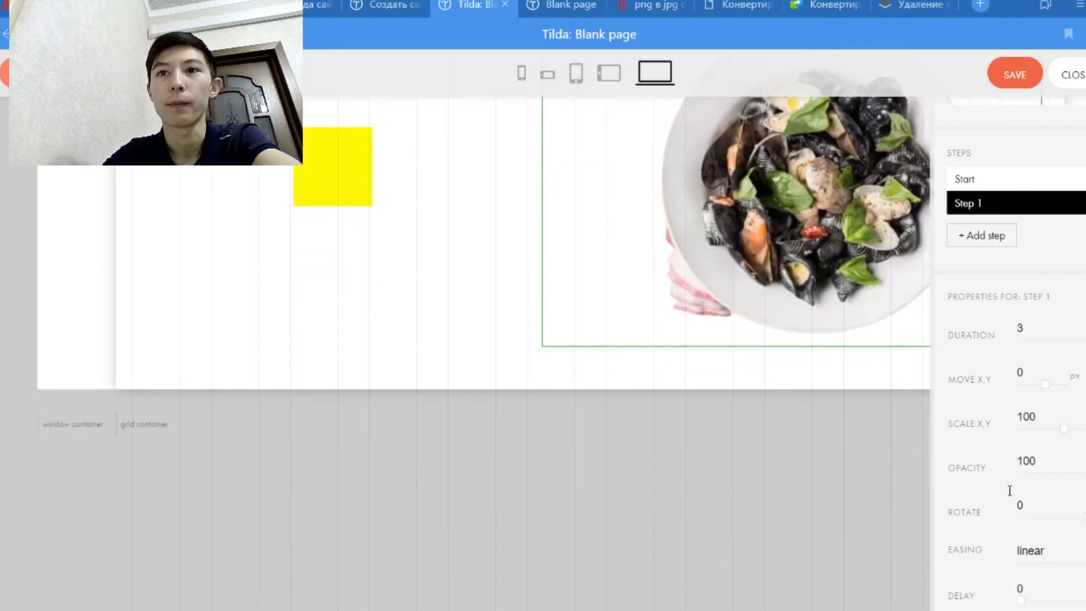
pyautogui.scroll(2, 967, 476)
pyautogui.scroll(4, 749, 313)
pyautogui.scroll(-2, 1072, 538)
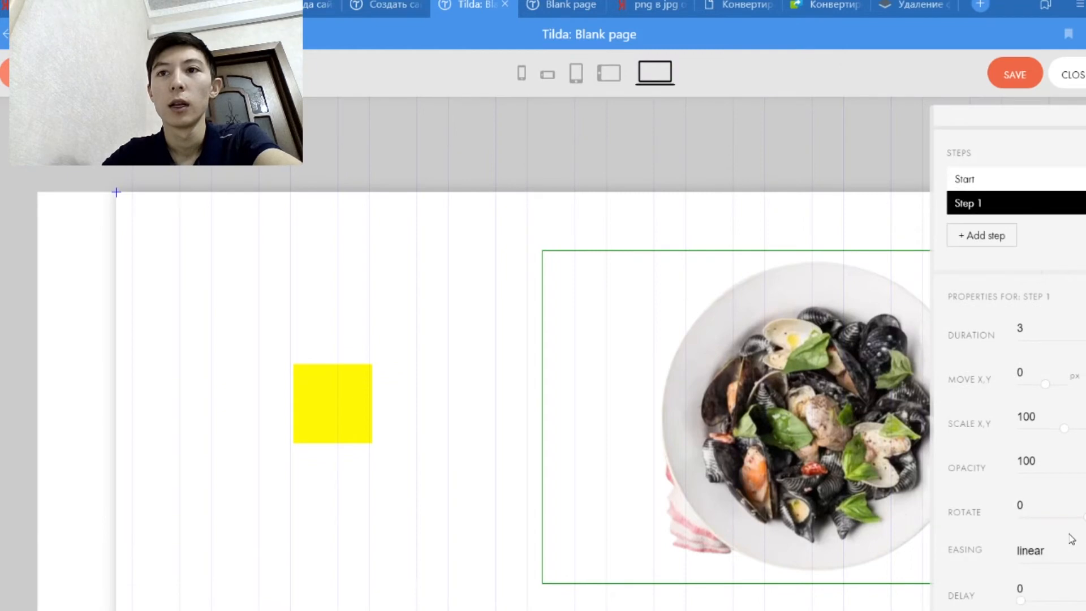
pyautogui.moveTo(1079, 516)
pyautogui.mouseDown()
pyautogui.moveTo(1033, 516)
pyautogui.moveTo(1028, 527)
pyautogui.moveTo(1085, 518)
pyautogui.moveTo(1020, 542)
pyautogui.moveTo(1085, 536)
pyautogui.mouseUp()
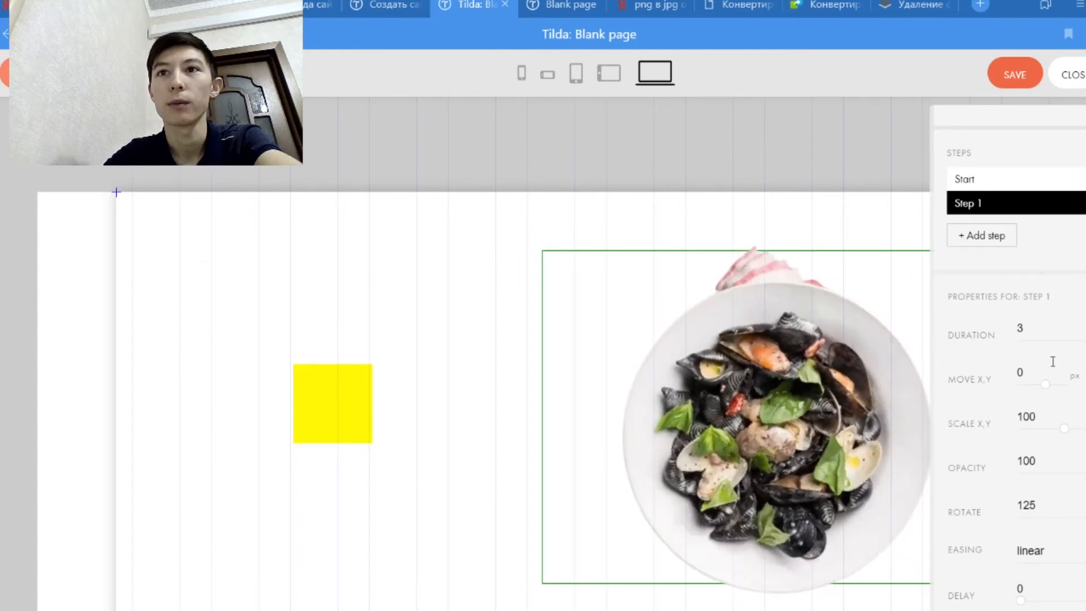
# - Add a Step 2 to the plate animation and adjust its rotation through 225 and 260 to 320
pyautogui.click(987, 237)
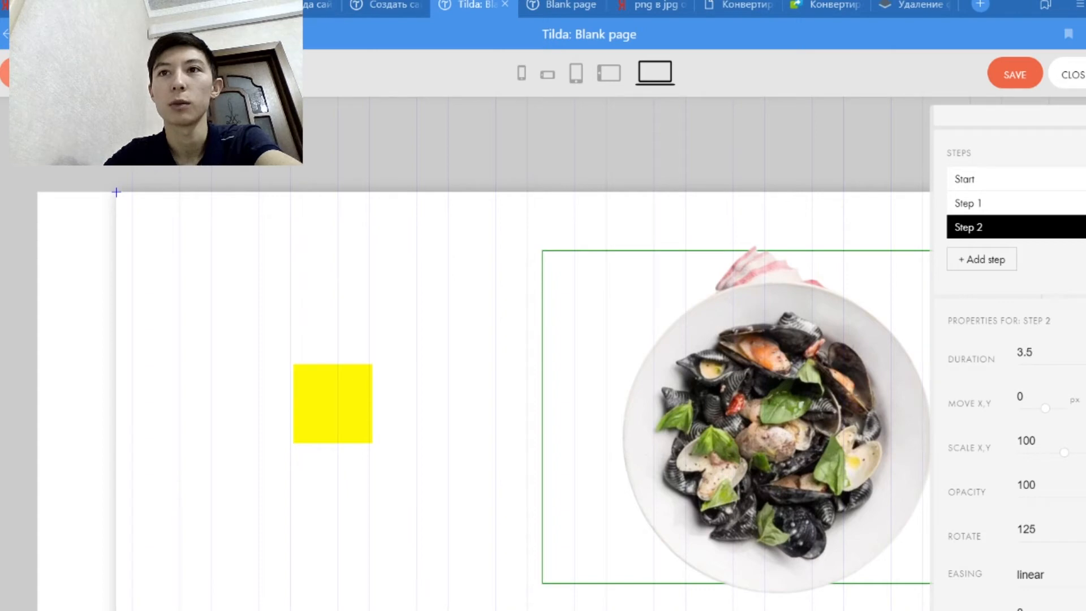
pyautogui.scroll(-1, 1010, 362)
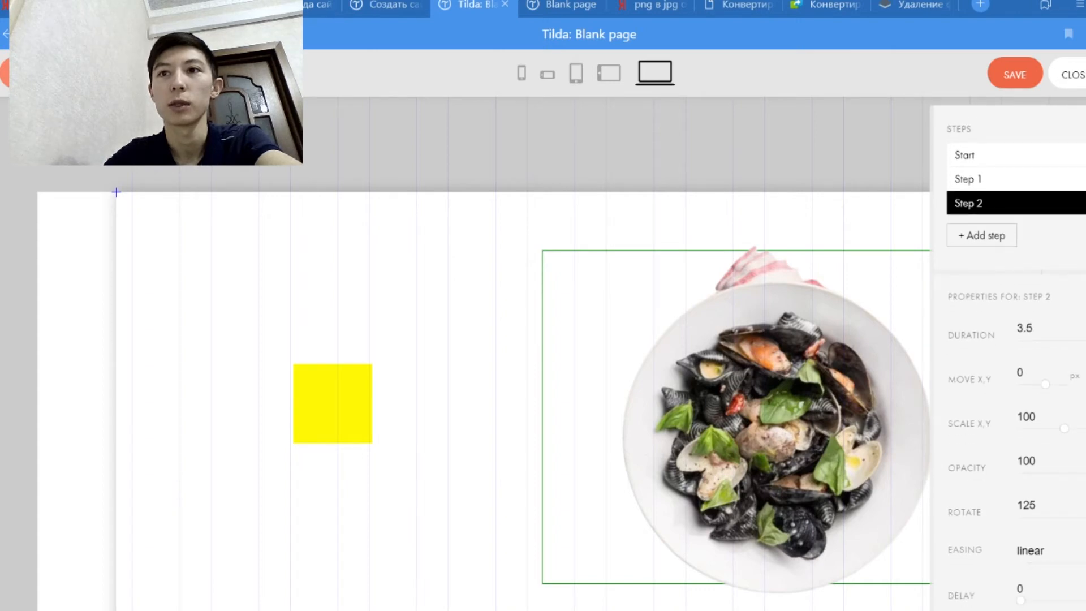
pyautogui.press('BackSpace')
pyautogui.press('BackSpace')
pyautogui.write('40')
pyautogui.press('BackSpace')
pyautogui.press('BackSpace')
pyautogui.write('75')
pyautogui.press('BackSpace')
pyautogui.press('BackSpace')
pyautogui.press('BackSpace')
pyautogui.write('225')
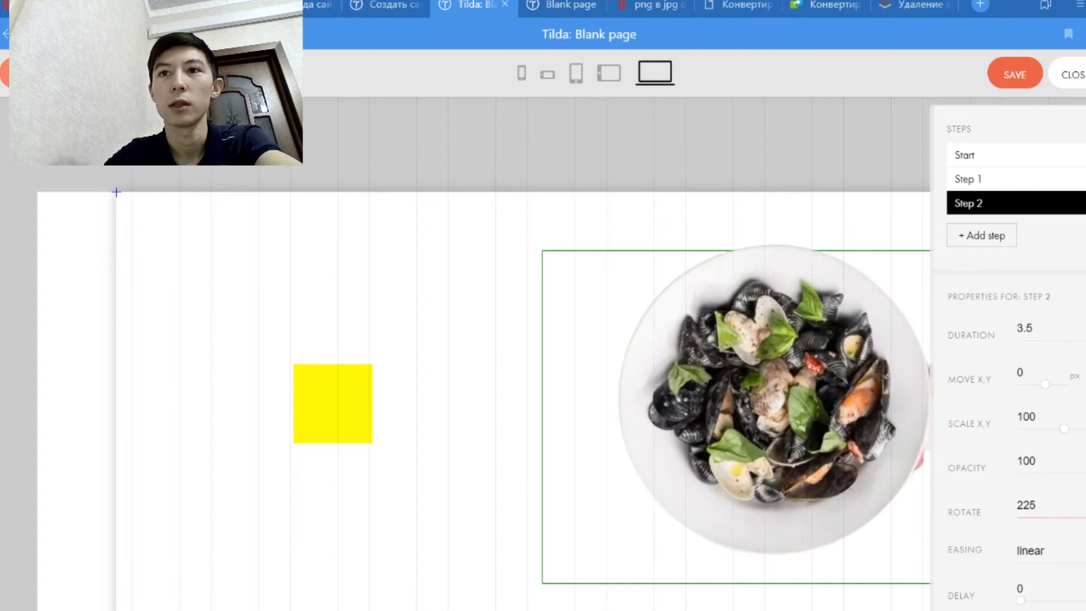
pyautogui.press('BackSpace')
pyautogui.press('BackSpace')
pyautogui.write('40')
pyautogui.press('BackSpace')
pyautogui.press('BackSpace')
pyautogui.write('60')
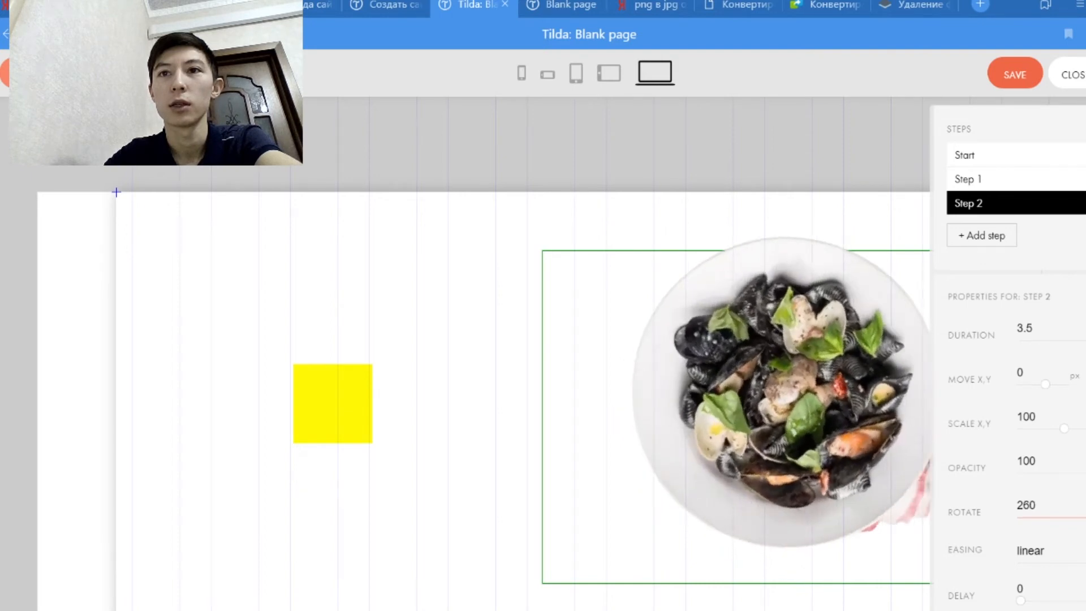
pyautogui.press('BackSpace')
pyautogui.press('BackSpace')
pyautogui.write('45')
pyautogui.press('BackSpace')
pyautogui.press('BackSpace')
pyautogui.press('BackSpace')
pyautogui.write('360')
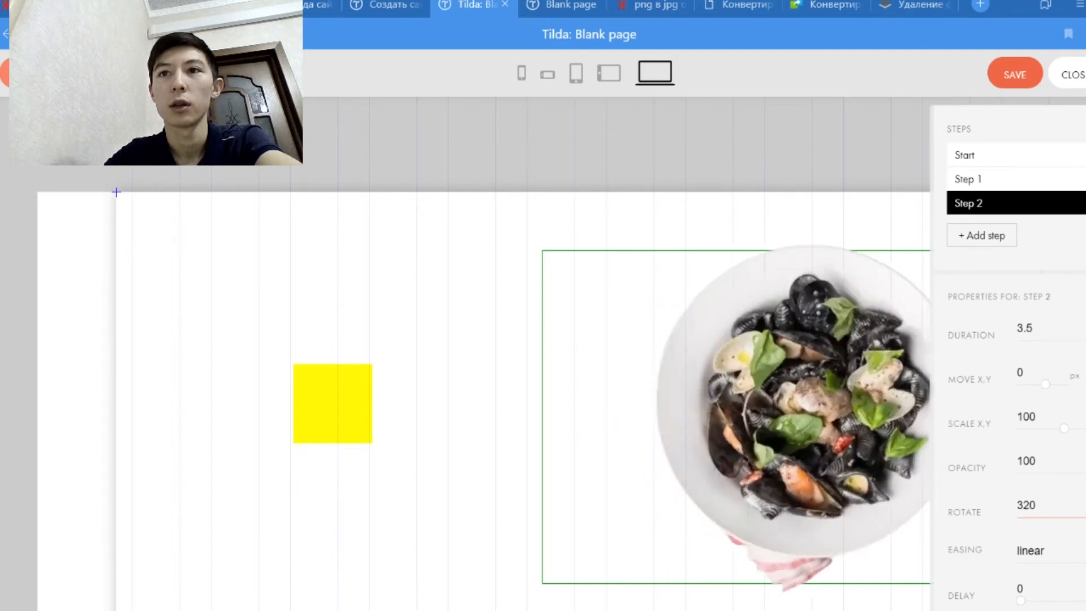
# - Test the plate animation and set the duration of Step 2 to 4
pyautogui.scroll(4, 1042, 224)
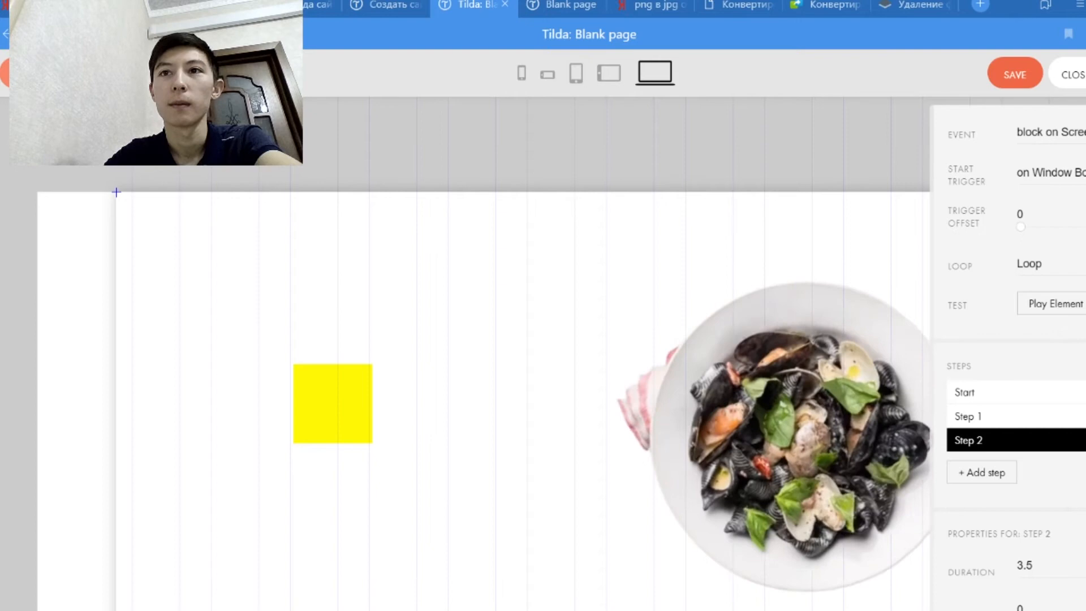
pyautogui.scroll(-2, 1016, 367)
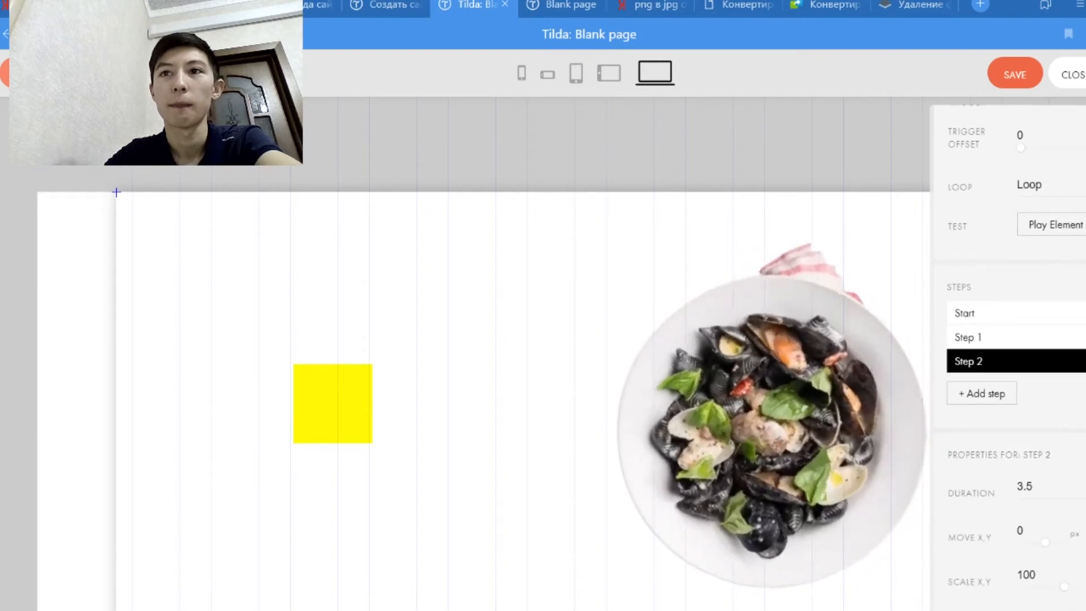
pyautogui.press('BackSpace')
pyautogui.write('9')
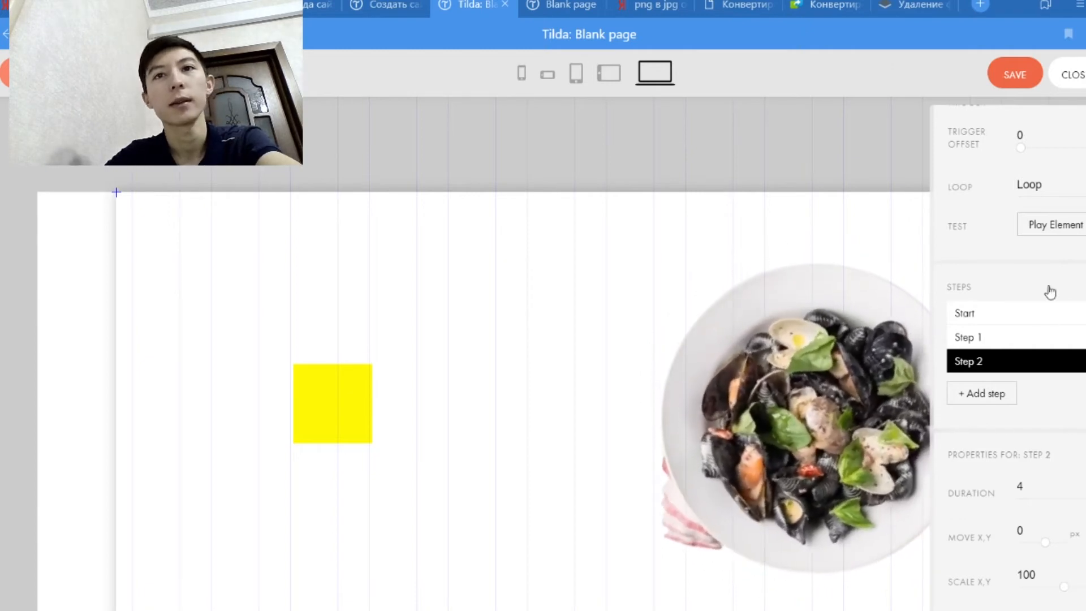
# - Play the plate animation, view it with the settings panel hidden, and stop the playback
pyautogui.scroll(3, 979, 327)
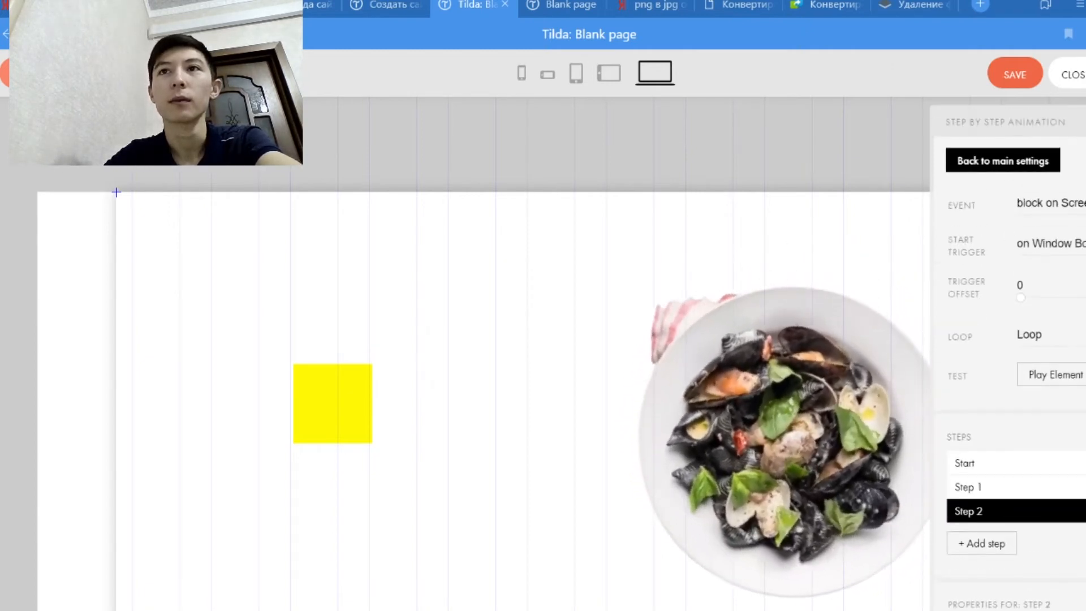
pyautogui.press('Tab')
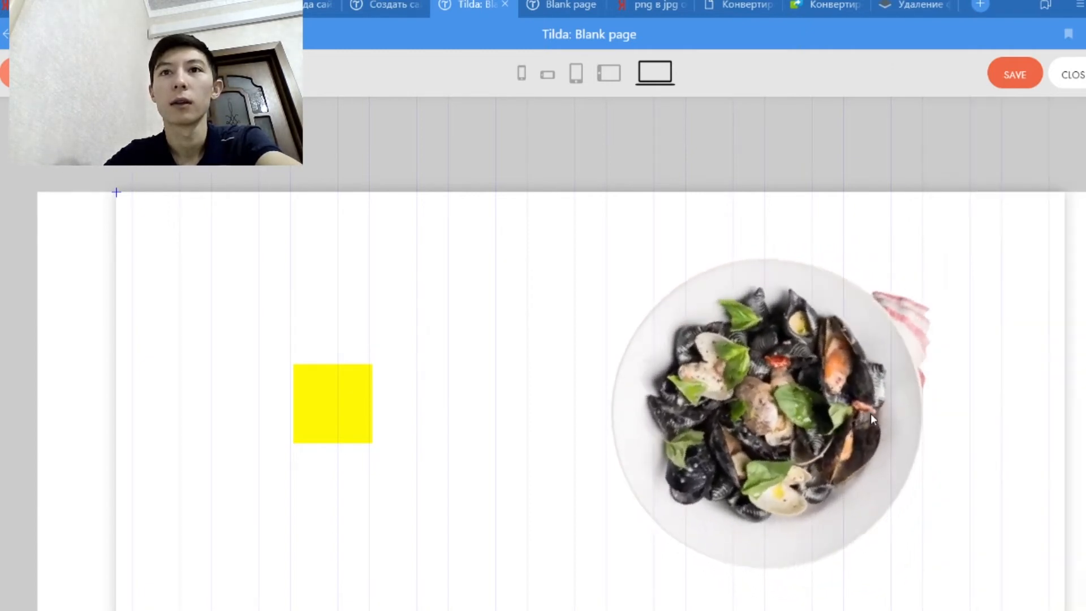
pyautogui.press('Tab')
pyautogui.scroll(-3, 905, 497)
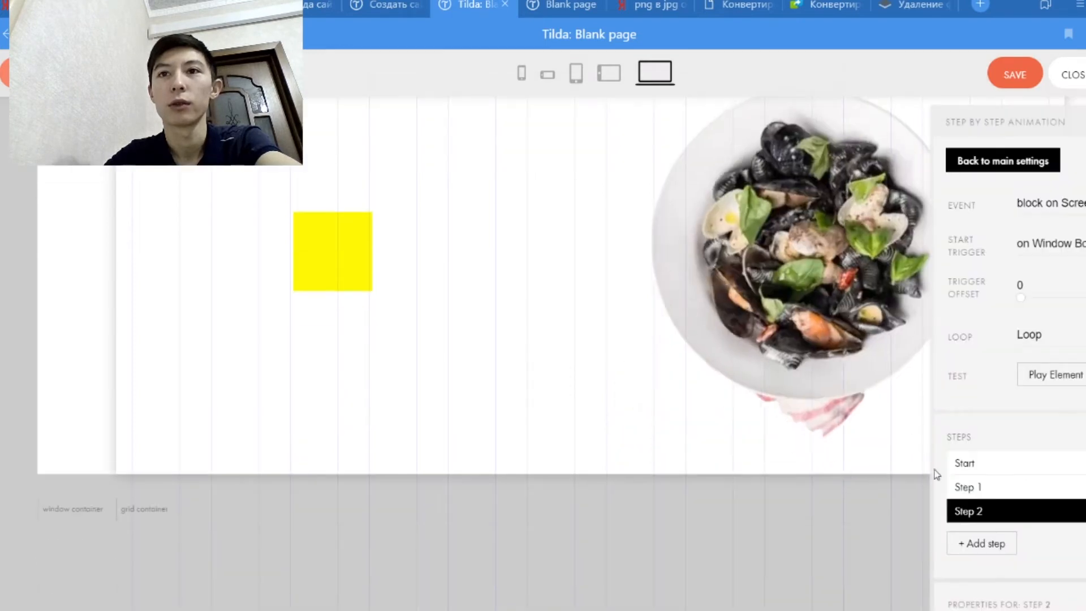
pyautogui.click(756, 383)
pyautogui.scroll(2, 551, 364)
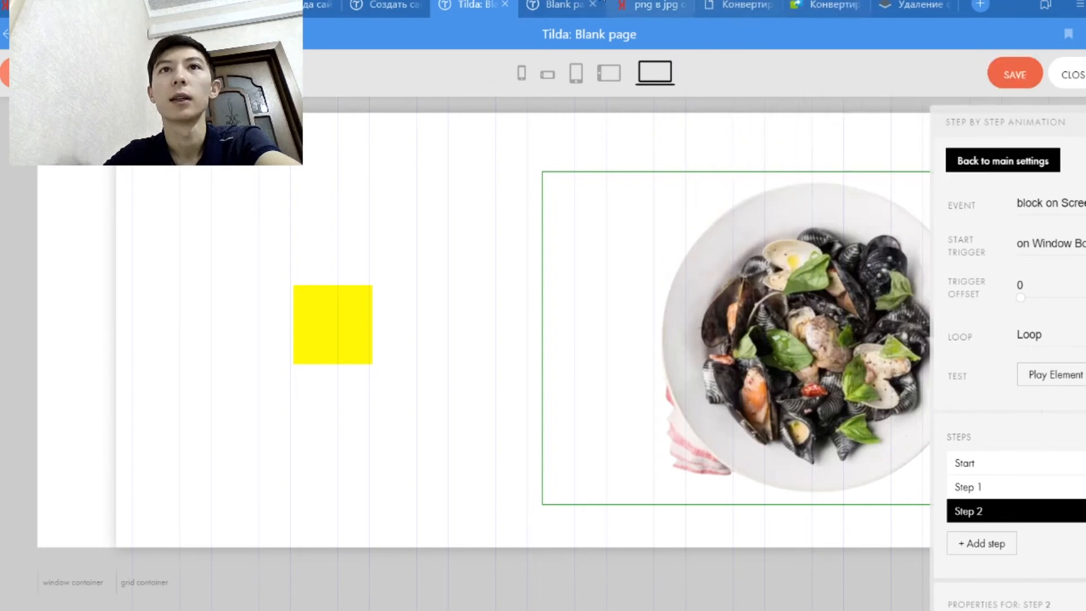
# - Check the sample restaurant page and open the Downloads folder in File Explorer
pyautogui.click(566, 7)
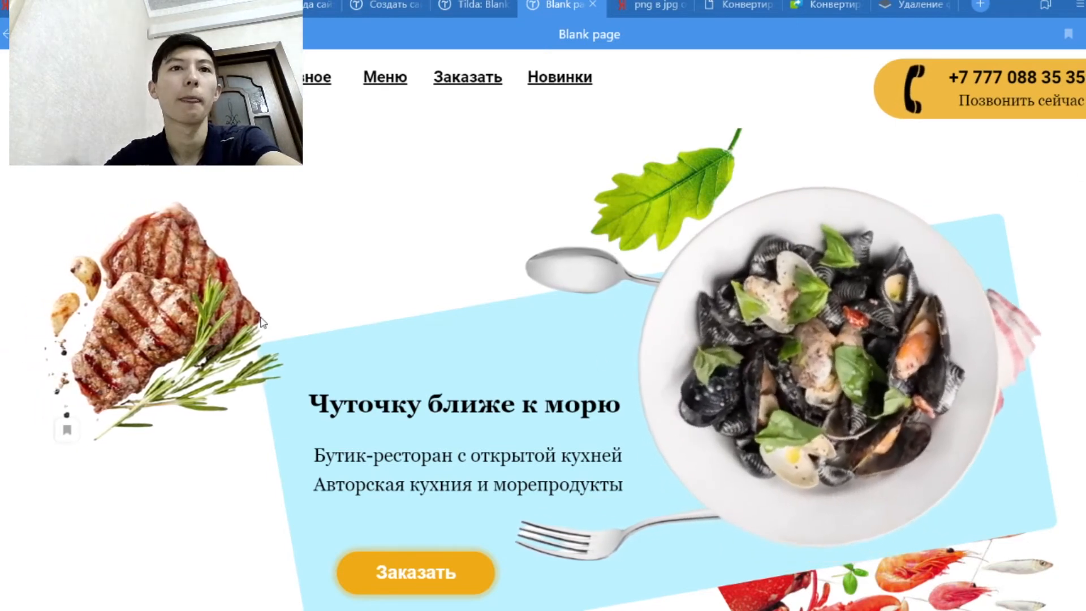
pyautogui.press('super+e')
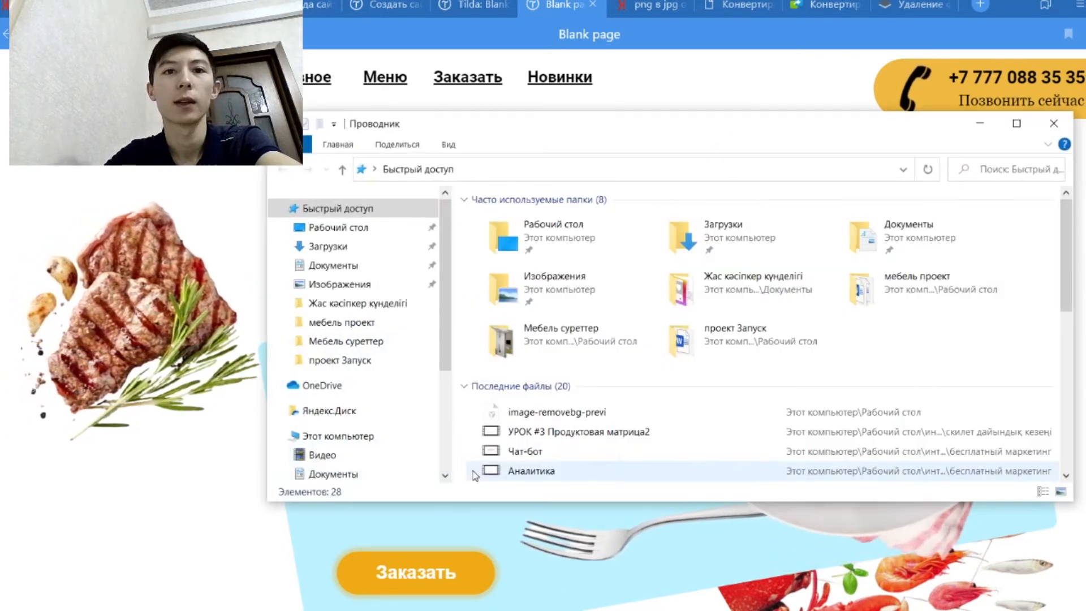
pyautogui.click(681, 241)
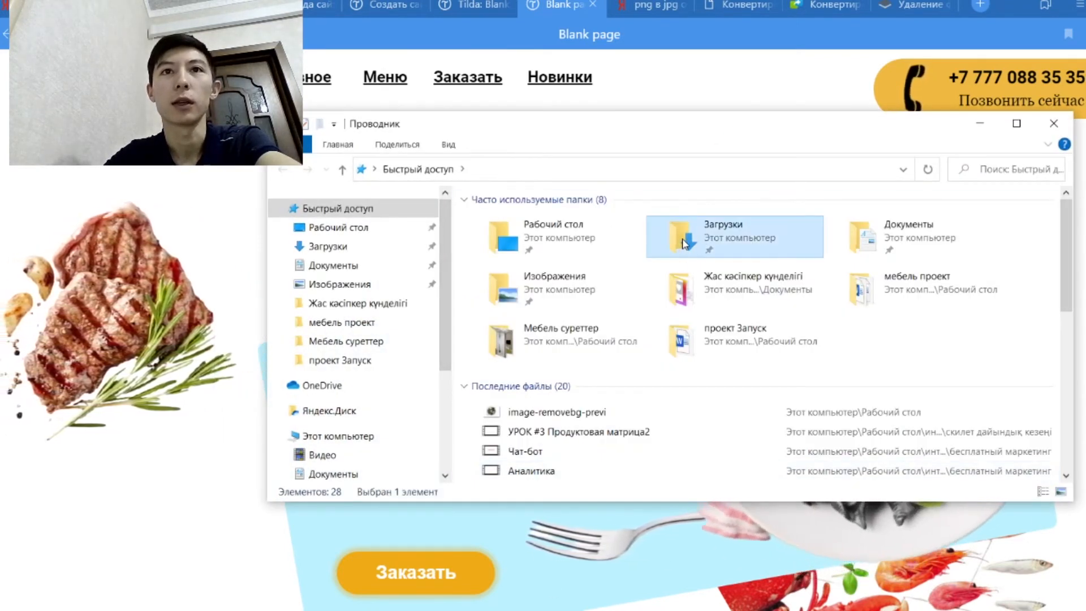
pyautogui.doubleClick(681, 241)
# - Search the Downloads folder for the background-free spoon and fork pictures
pyautogui.scroll(-10, 684, 396)
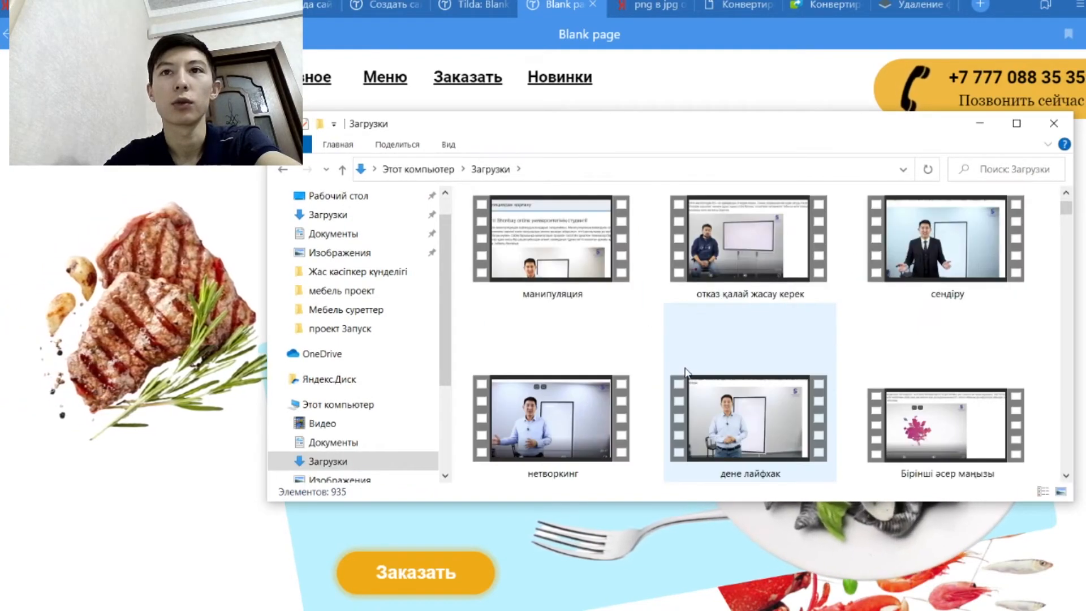
pyautogui.scroll(-15, 690, 364)
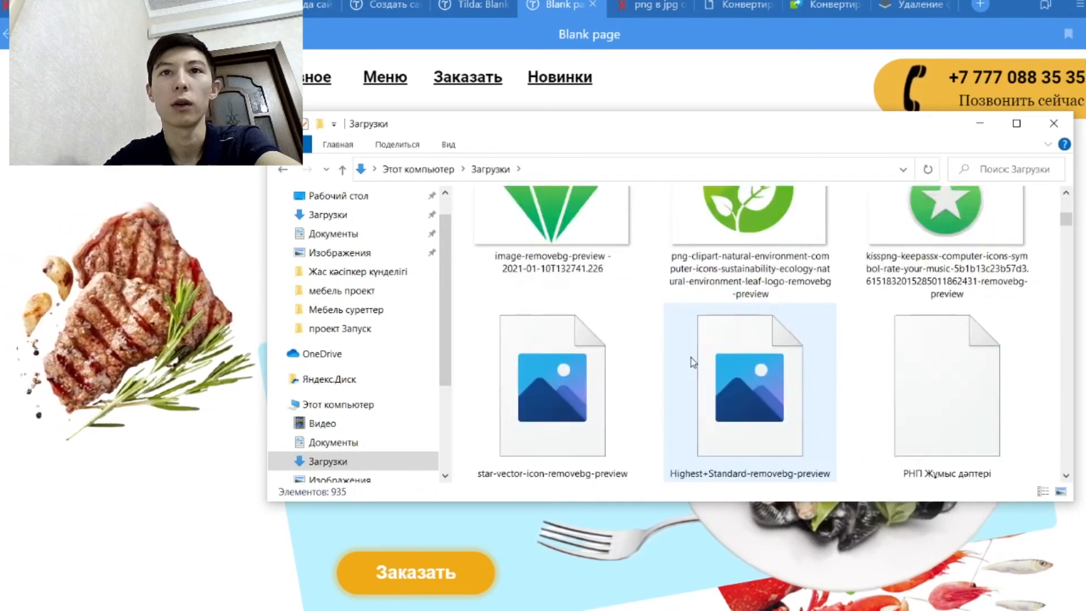
pyautogui.scroll(-15, 692, 360)
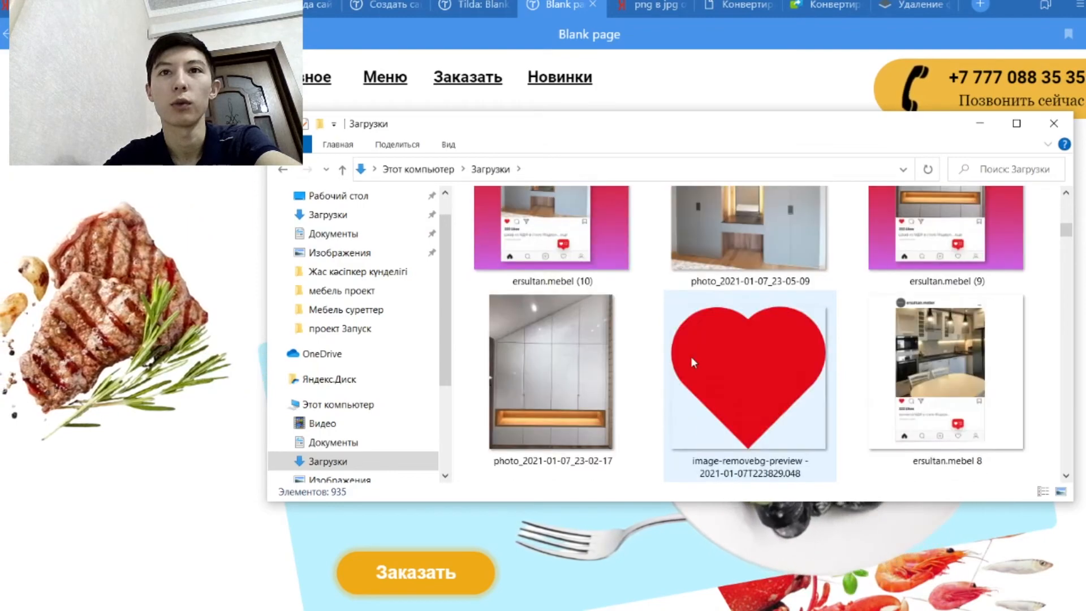
pyautogui.scroll(-15, 690, 362)
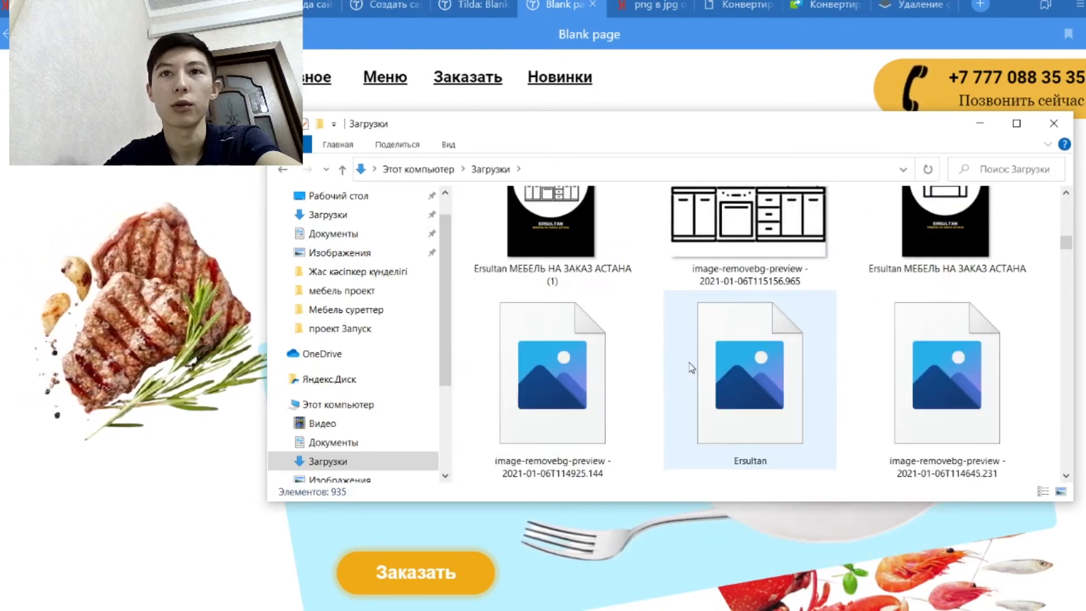
pyautogui.scroll(-3, 688, 367)
pyautogui.scroll(3, 689, 365)
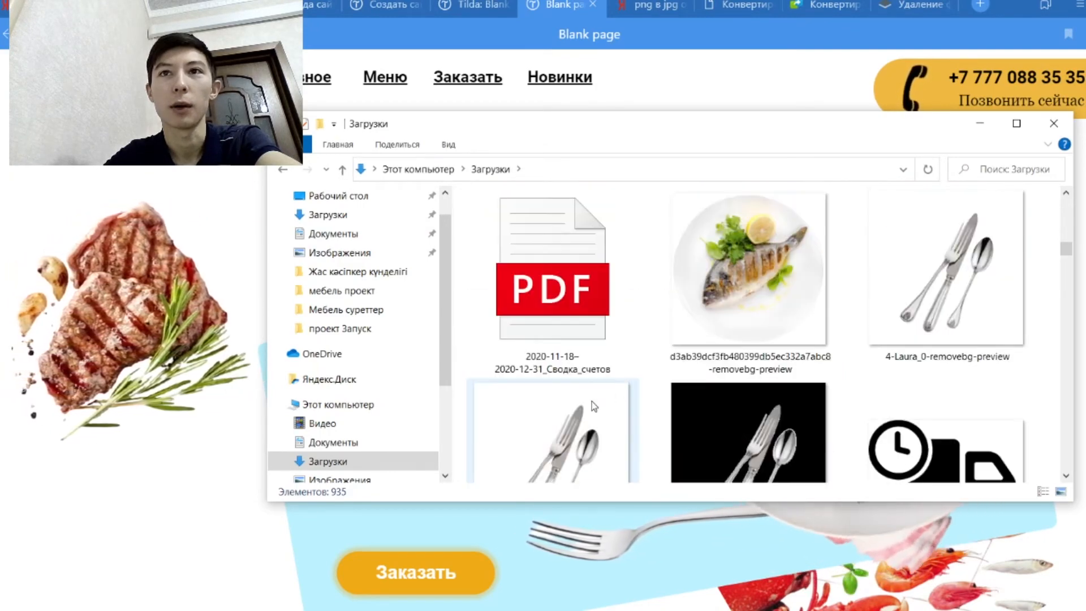
pyautogui.scroll(-10, 665, 385)
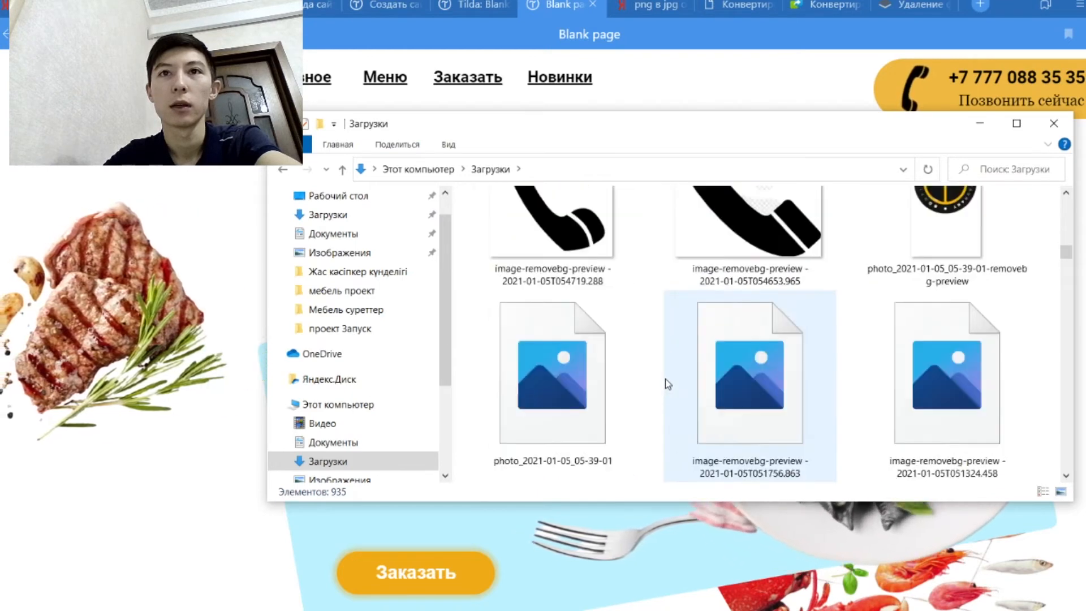
pyautogui.scroll(-5, 666, 380)
pyautogui.scroll(1, 696, 362)
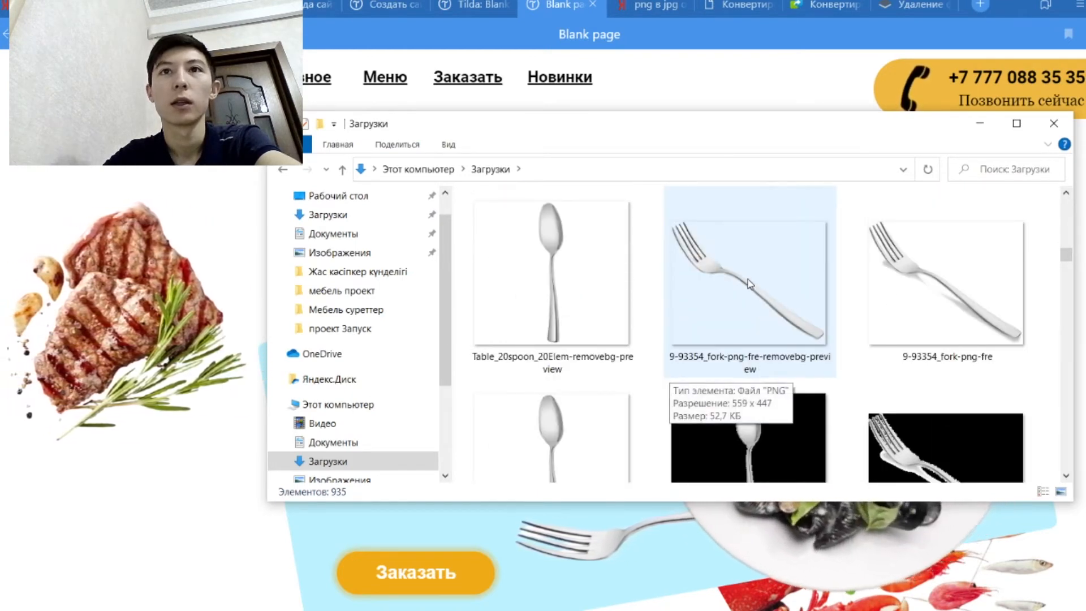
# - Return to the Zero block editor, add two image placeholders and move the second between the first one and the plate
pyautogui.click(482, 7)
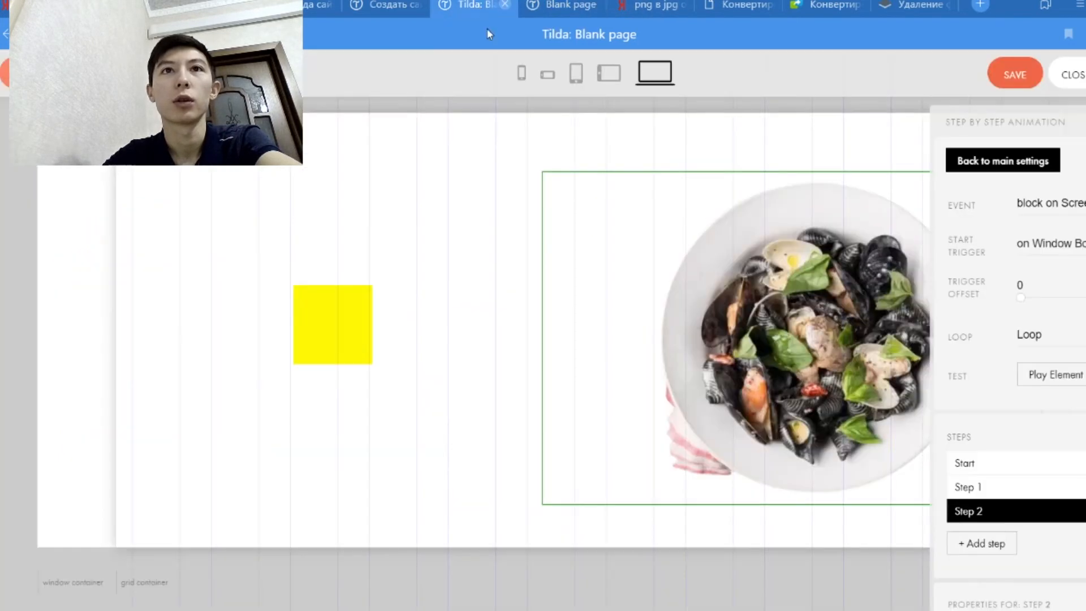
pyautogui.click(5, 73)
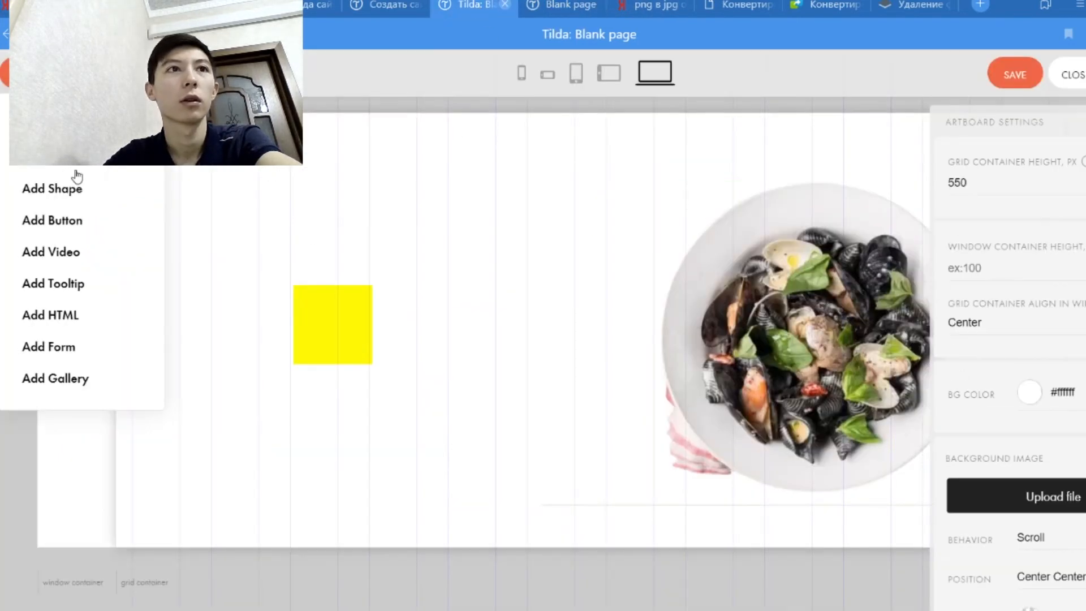
pyautogui.click(77, 171)
pyautogui.click(5, 73)
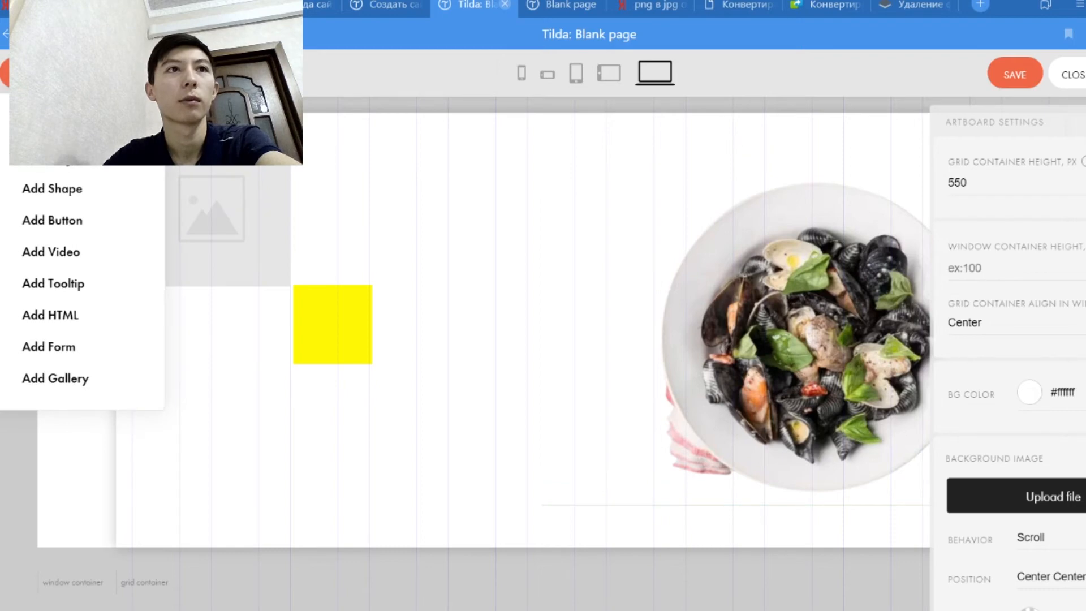
pyautogui.click(74, 156)
pyautogui.moveTo(231, 193); pyautogui.dragTo(455, 301)
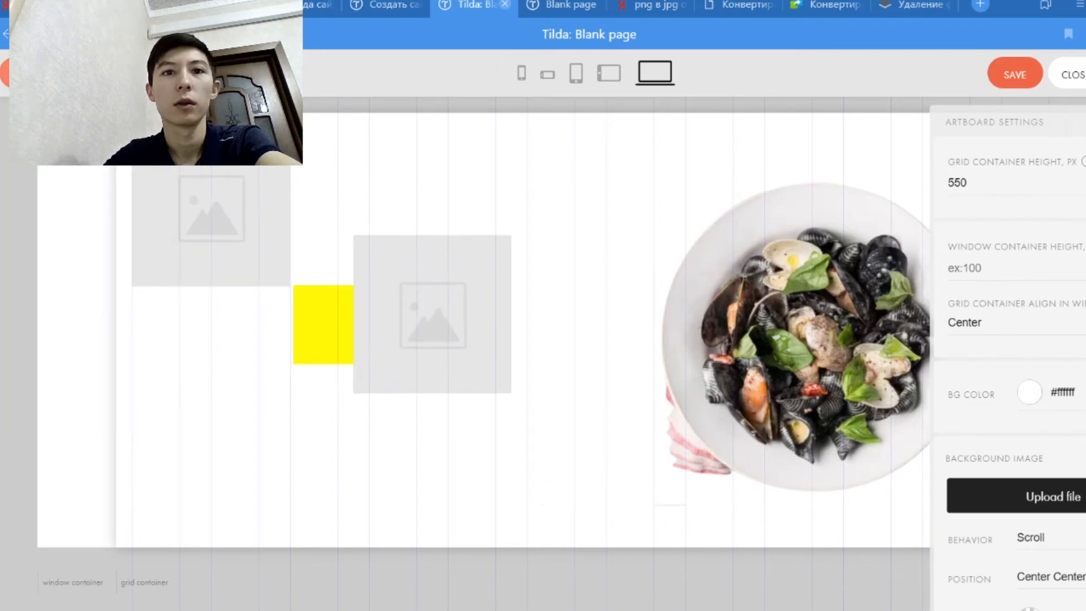
# - Load Table_20spoon_20Elem-removebg-preview from the Downloads folder into the first image placeholder
pyautogui.click(583, 602)
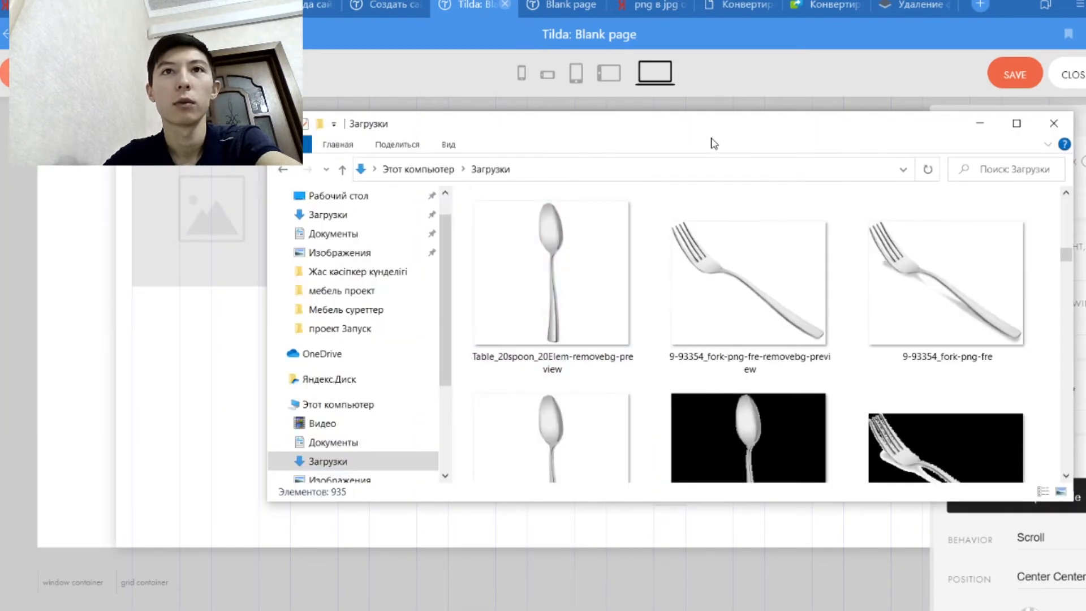
pyautogui.moveTo(714, 143); pyautogui.dragTo(868, 113)
pyautogui.click(702, 243)
pyautogui.moveTo(701, 243); pyautogui.dragTo(202, 216)
# - Load 9-93354_fork-png-fre-removebg-preview into the second image placeholder and place the fork over the plate's left edge
pyautogui.moveTo(591, 605)
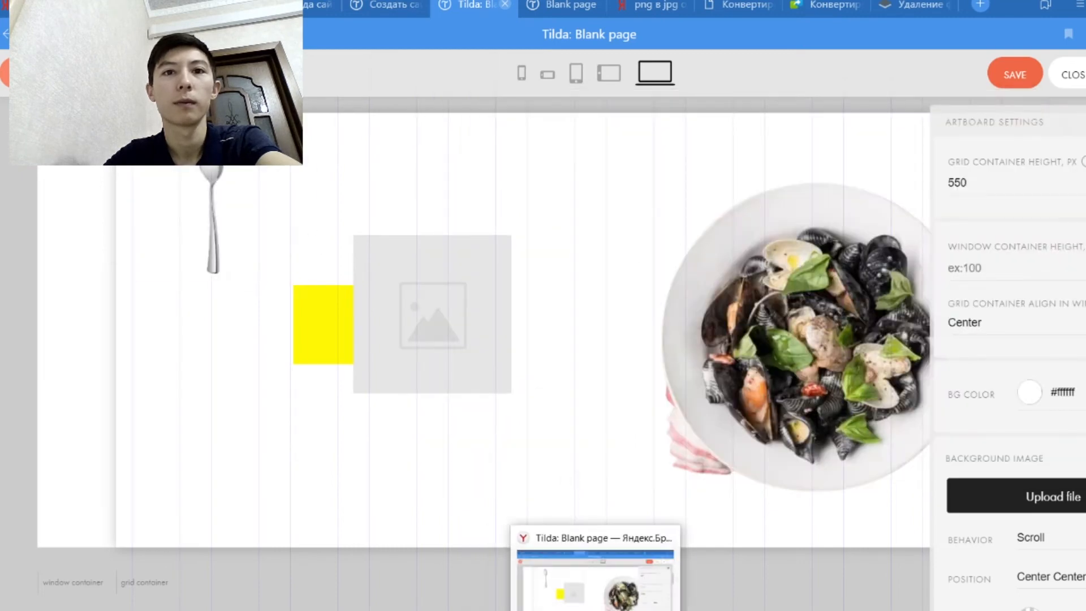
pyautogui.click(583, 605)
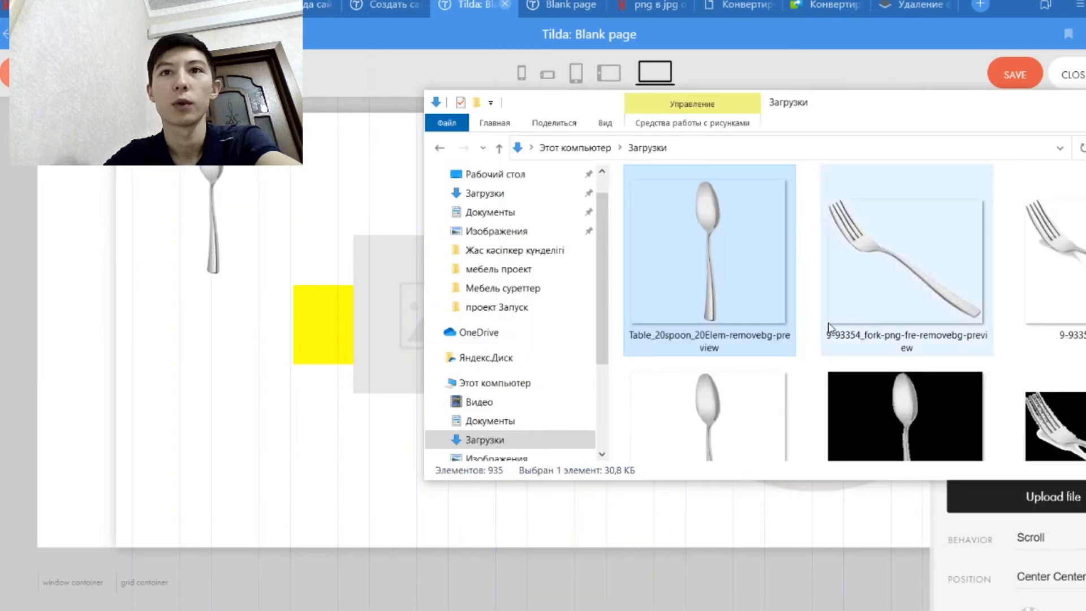
pyautogui.scroll(-4, 832, 327)
pyautogui.scroll(4, 833, 324)
pyautogui.moveTo(900, 308); pyautogui.dragTo(656, 325)
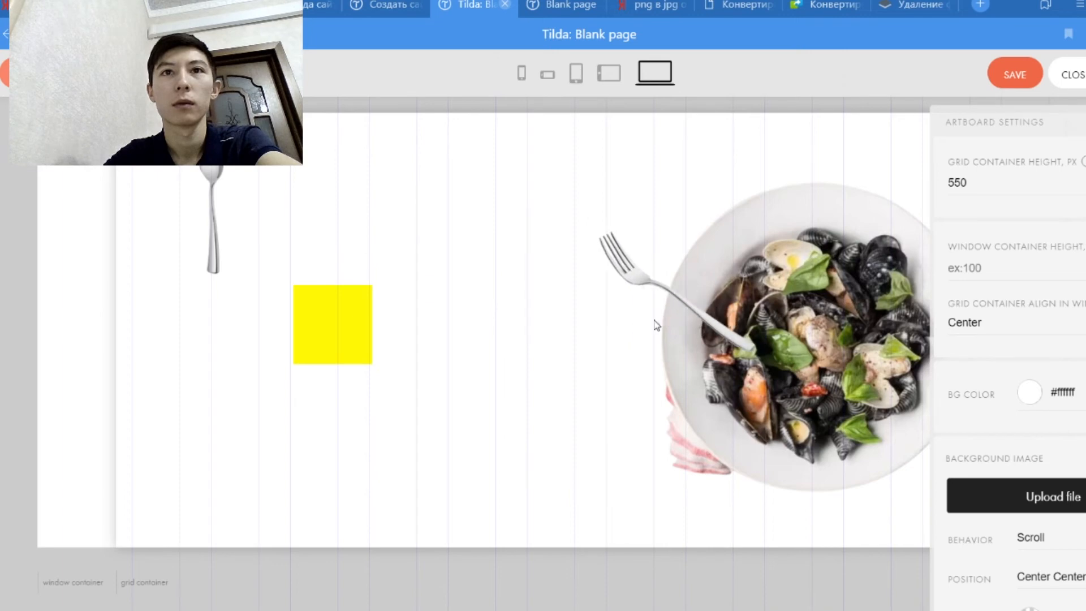
# - Move the spoon beside the plate's left edge, just below the fork
pyautogui.moveTo(221, 237); pyautogui.dragTo(627, 387)
pyautogui.click(1083, 122)
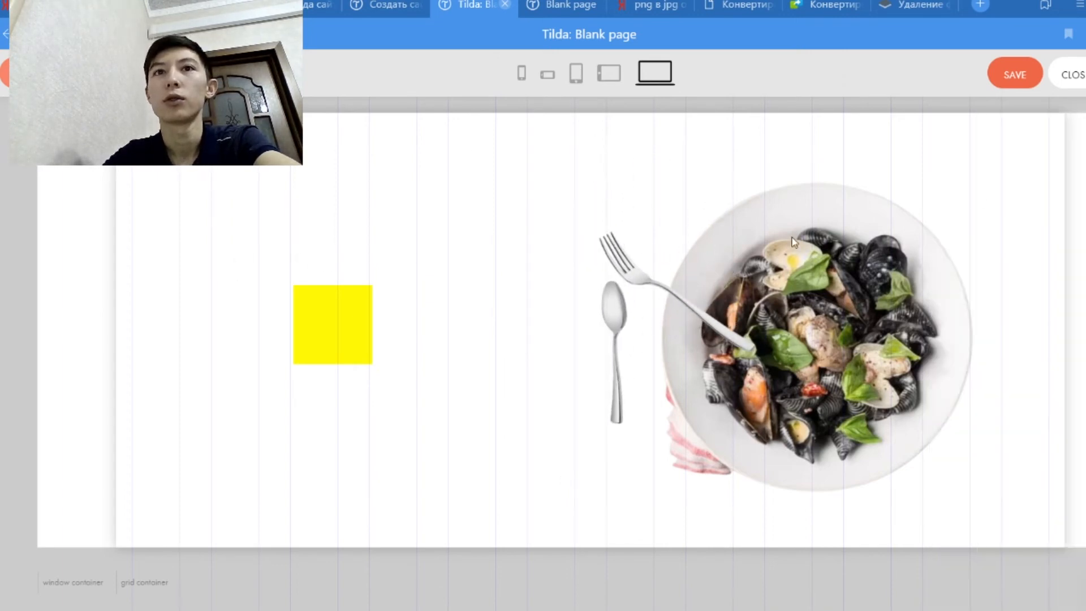
pyautogui.moveTo(697, 298); pyautogui.dragTo(747, 286)
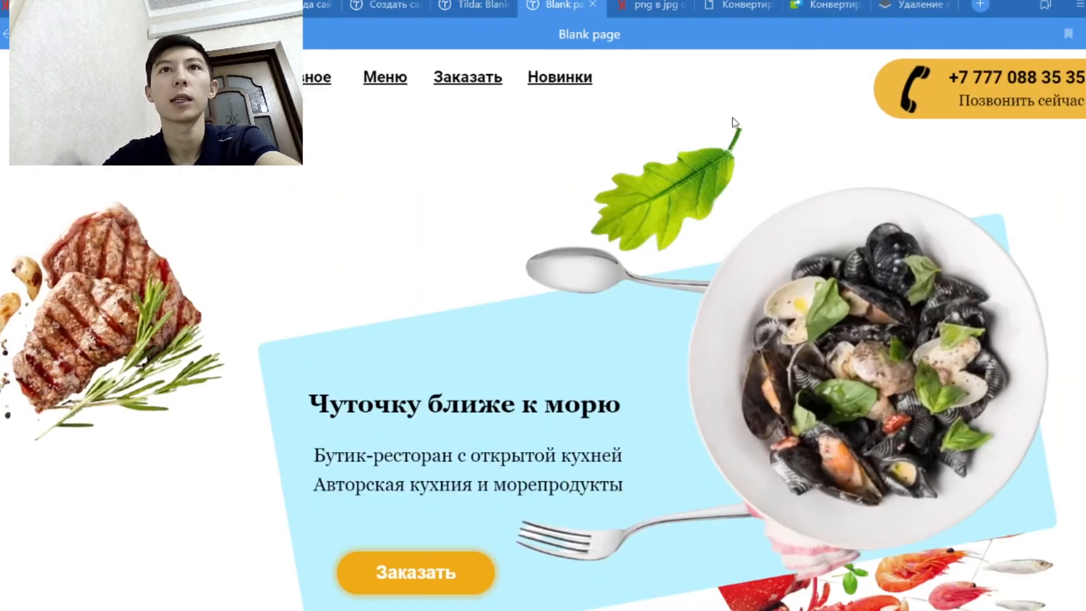
# - Compare the cutlery arrangement with the sample page and move the fork up to the plate's upper-left edge
pyautogui.click(563, 6)
pyautogui.scroll(-2, 812, 388)
pyautogui.scroll(3, 808, 375)
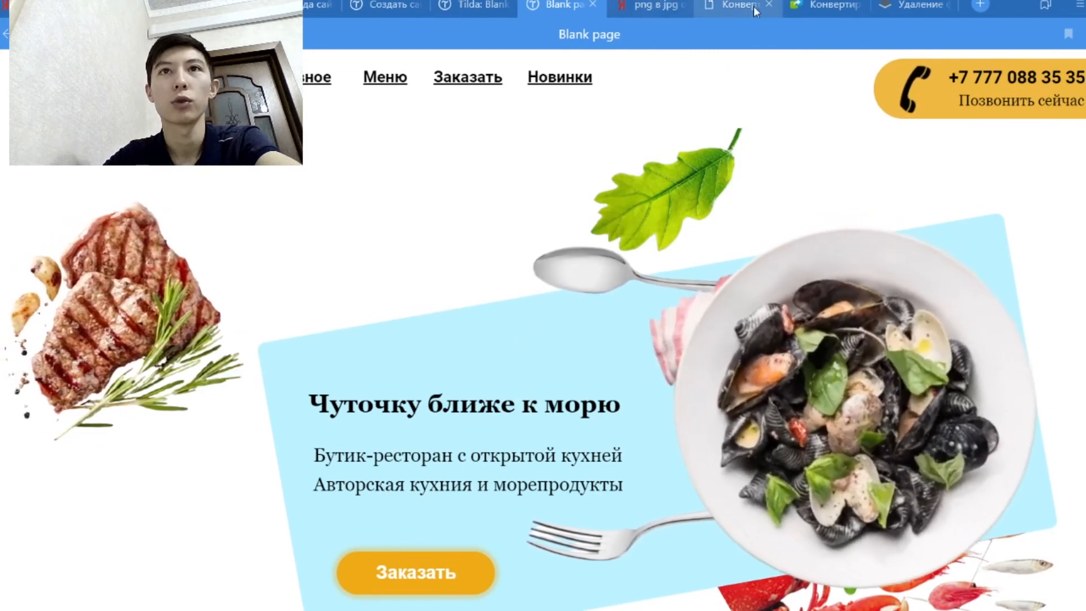
pyautogui.click(475, 6)
pyautogui.moveTo(761, 308); pyautogui.dragTo(698, 268)
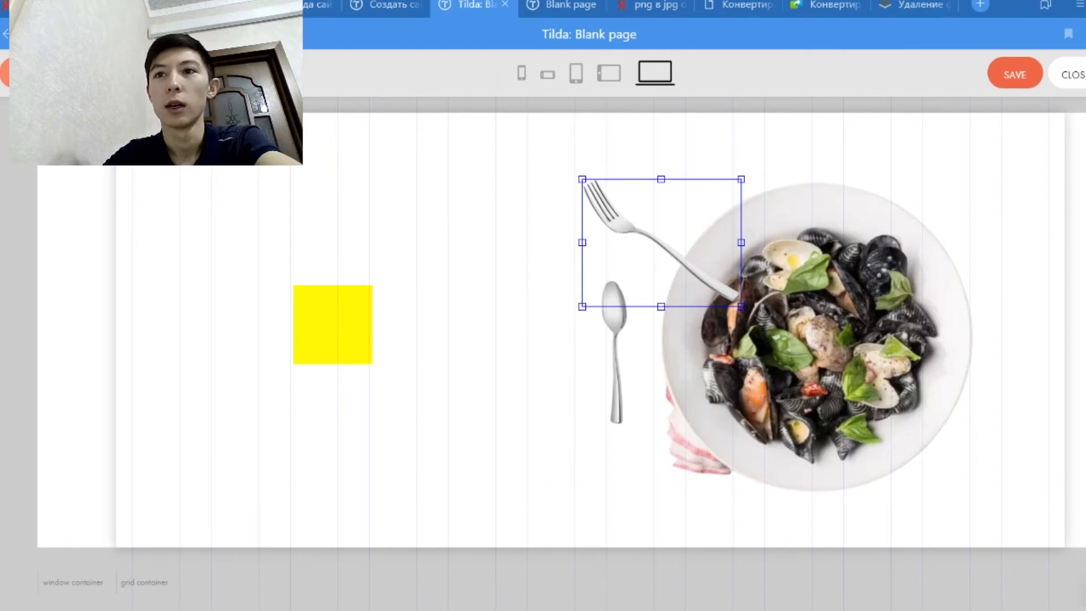
# - Send the fork image behind the plate
pyautogui.click(1020, 164)
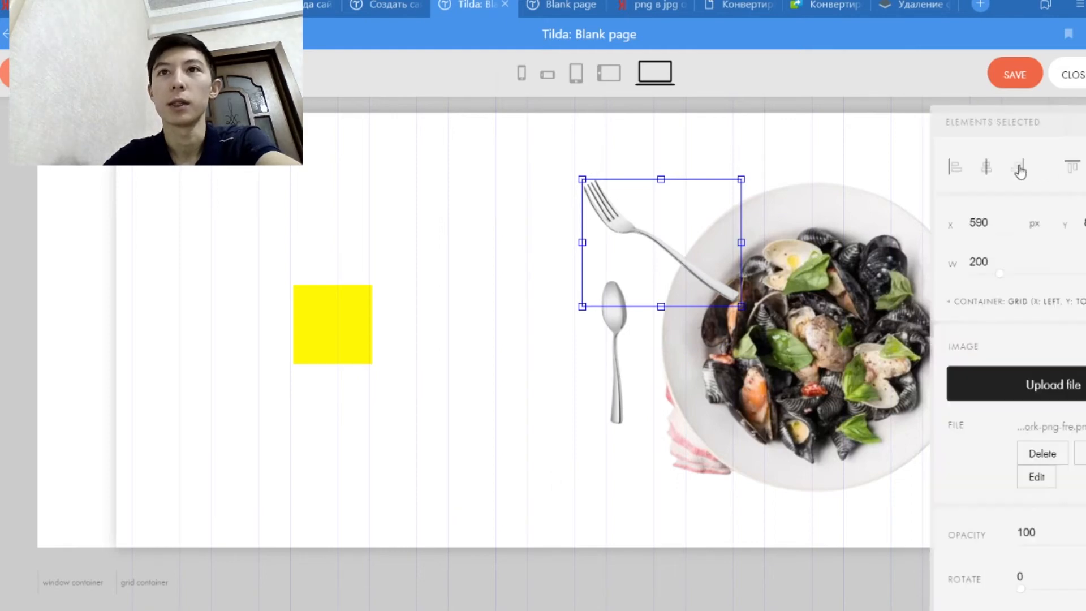
pyautogui.scroll(-1, 1015, 358)
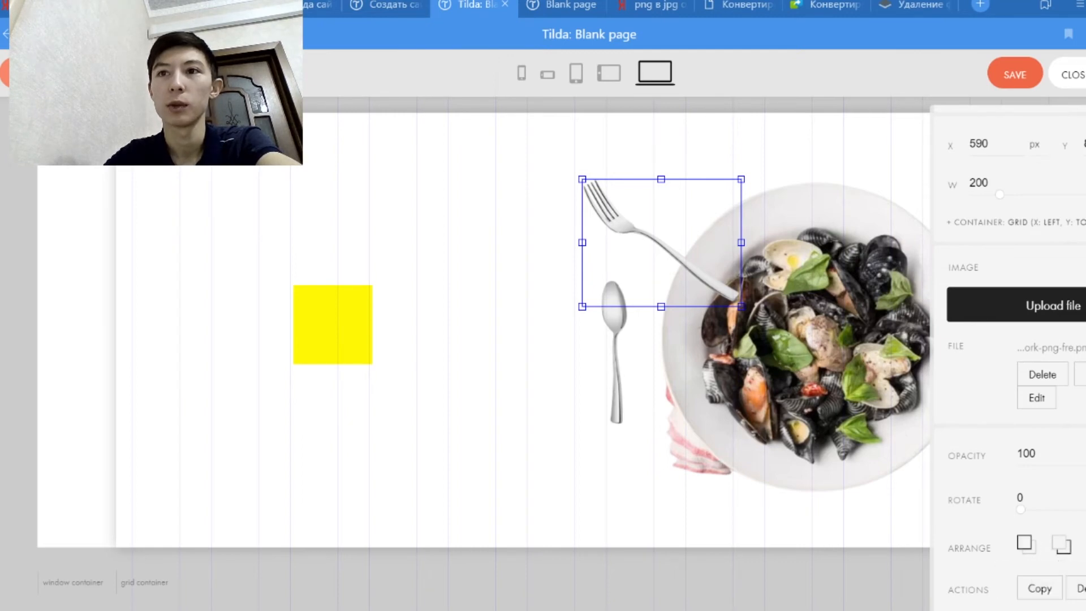
pyautogui.click(1060, 546)
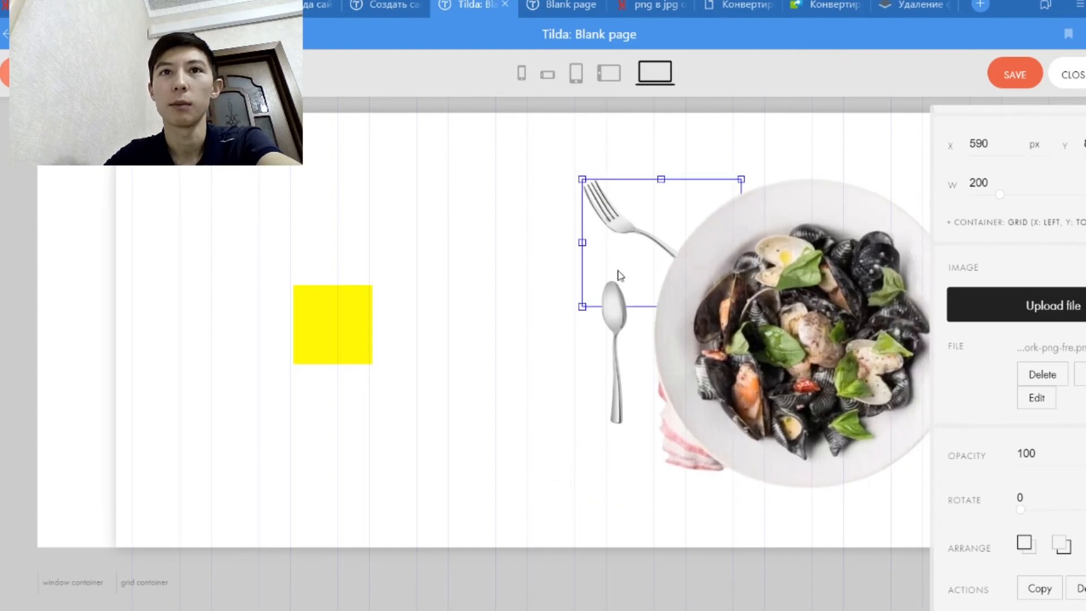
# - Move the plate right, clear of the cutlery, to X 750 px and enlarge the fork to 240 px wide
pyautogui.click(604, 224)
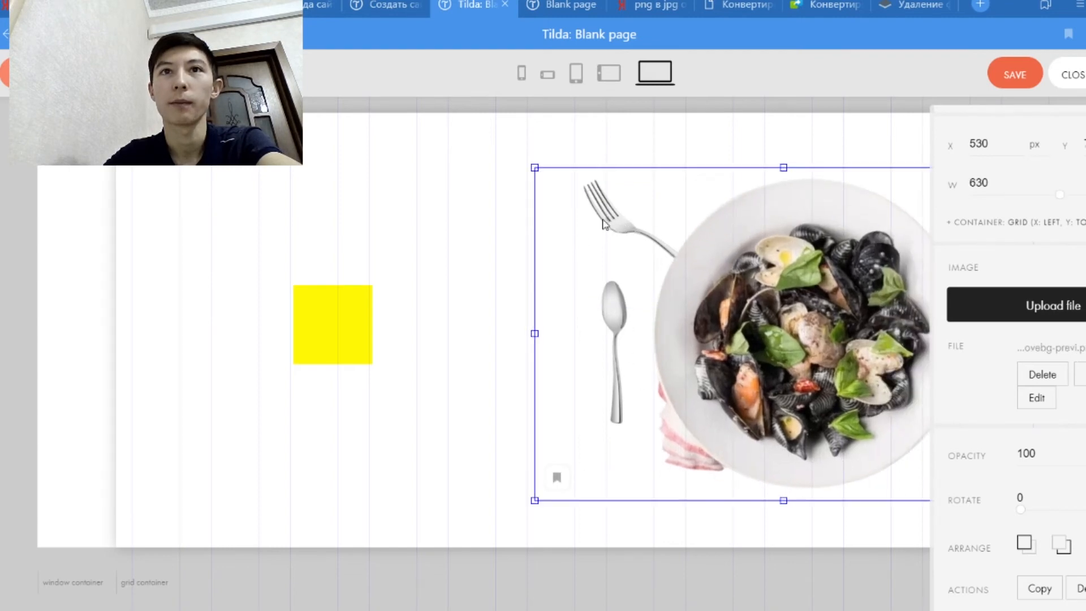
pyautogui.moveTo(763, 275); pyautogui.dragTo(937, 299)
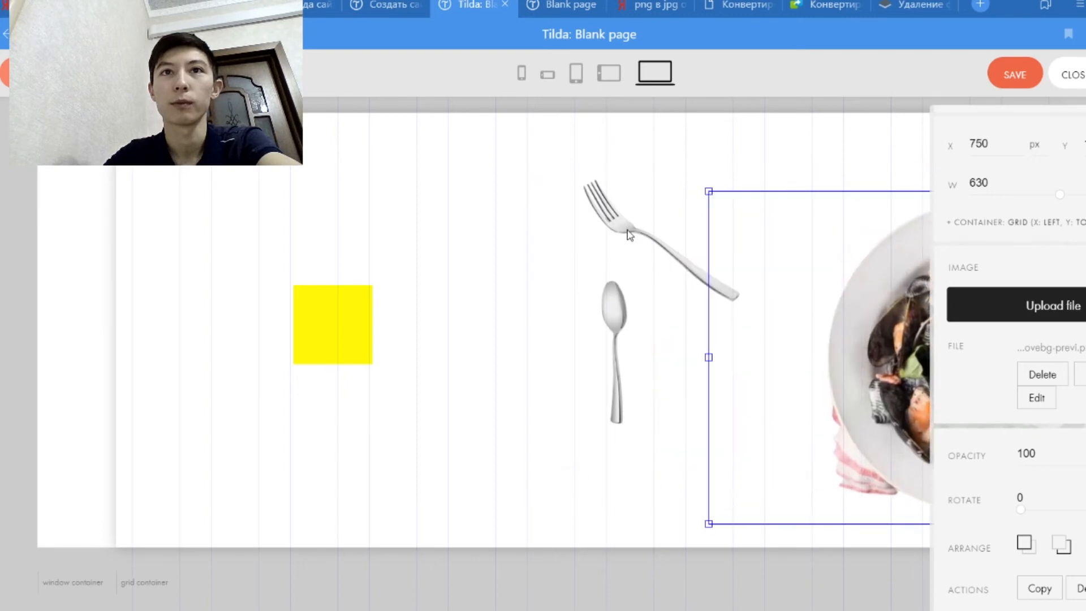
pyautogui.click(629, 234)
pyautogui.moveTo(589, 185); pyautogui.dragTo(501, 154)
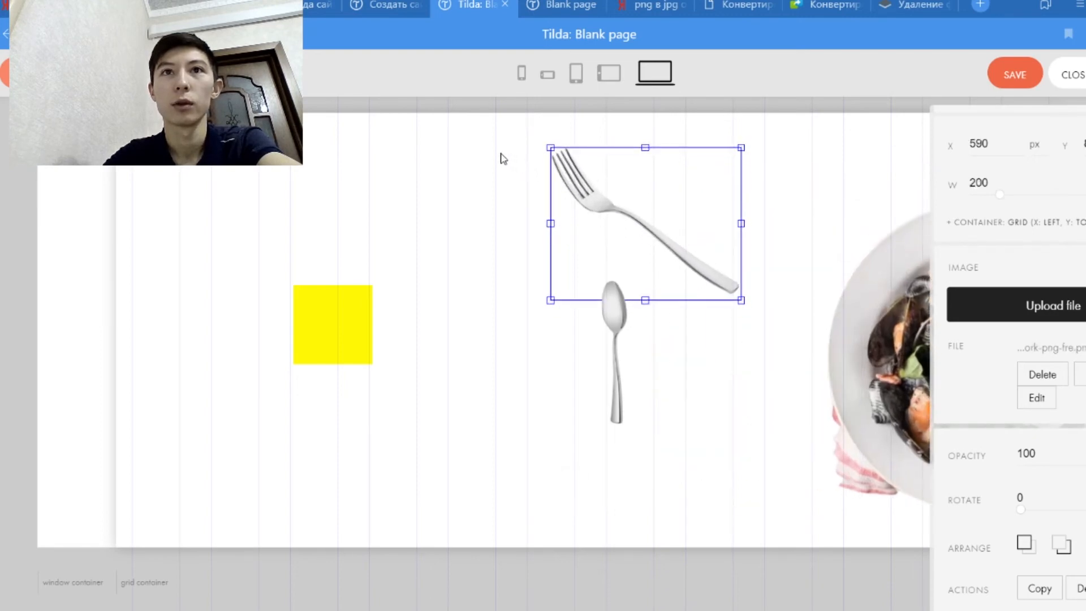
# - Enlarge the spoon image to 260 px wide
pyautogui.click(619, 372)
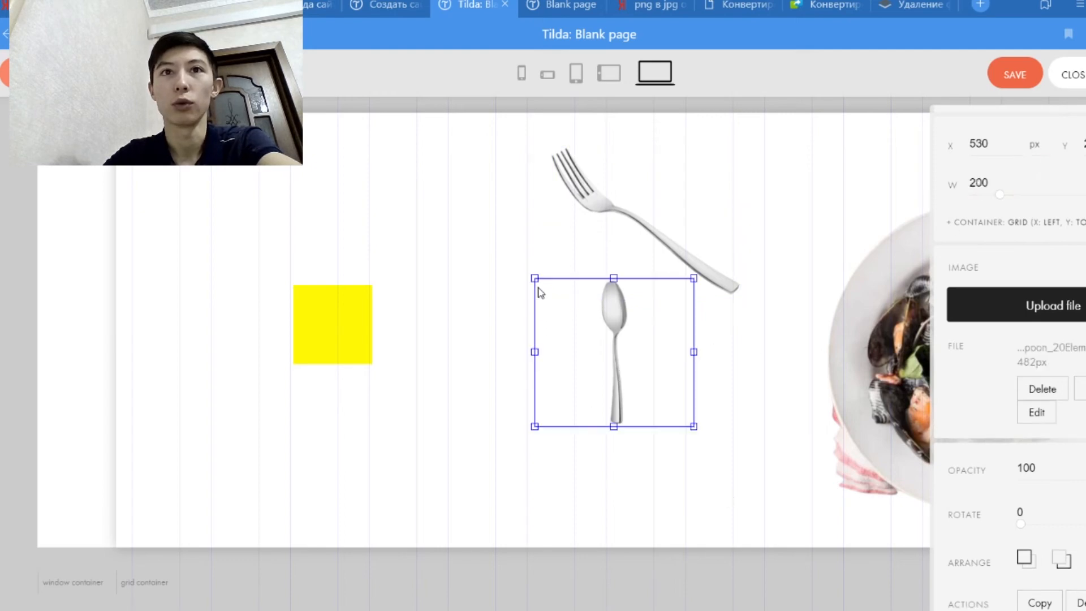
pyautogui.moveTo(535, 277); pyautogui.dragTo(447, 249)
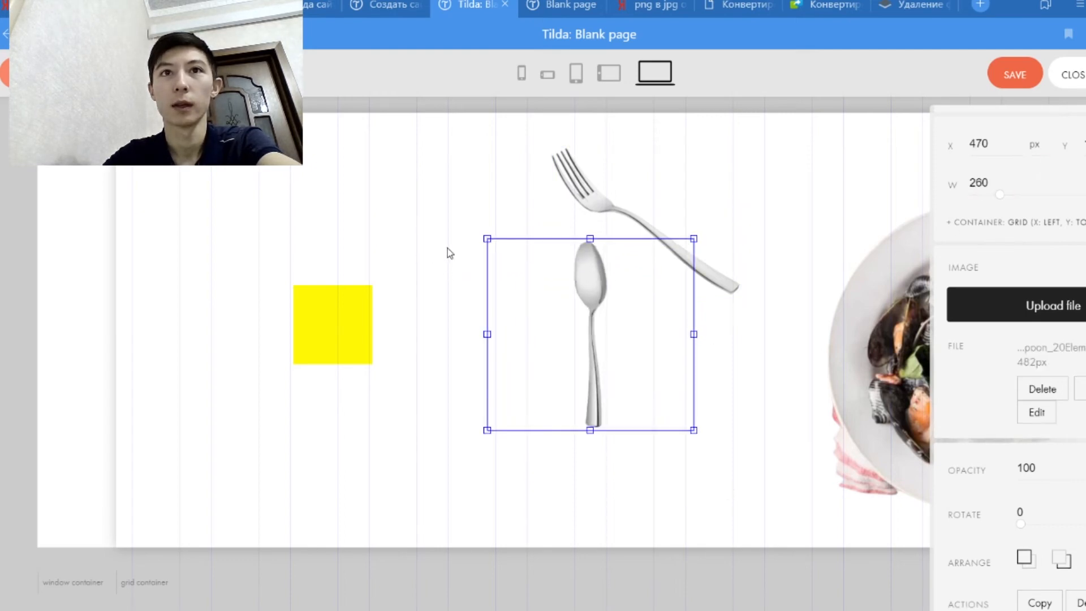
pyautogui.moveTo(632, 378)
pyautogui.mouseDown()
pyautogui.moveTo(653, 410)
pyautogui.moveTo(585, 358)
pyautogui.moveTo(629, 378)
pyautogui.moveTo(628, 391)
pyautogui.mouseUp()
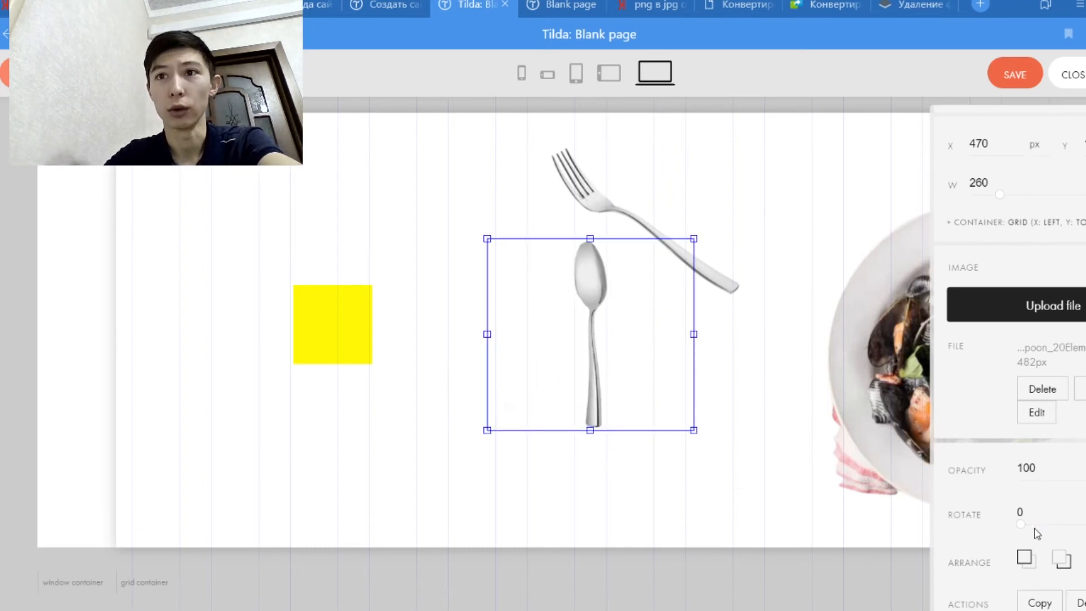
# - Set the spoon's rotation to 260 degrees so its handle points toward the plate
pyautogui.moveTo(1020, 525); pyautogui.dragTo(1085, 525)
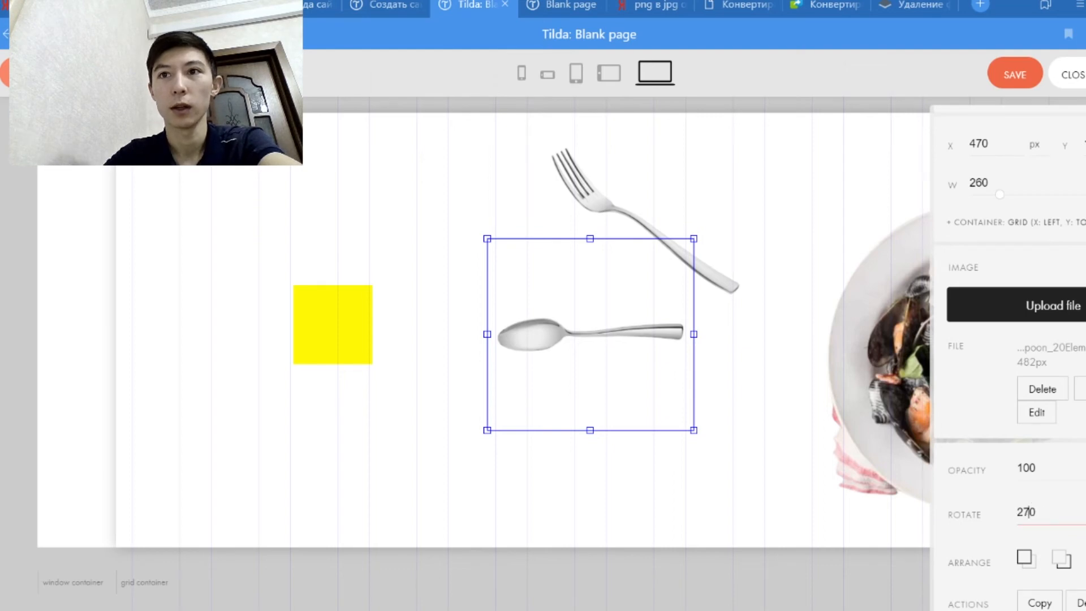
pyautogui.press('BackSpace')
pyautogui.write('8')
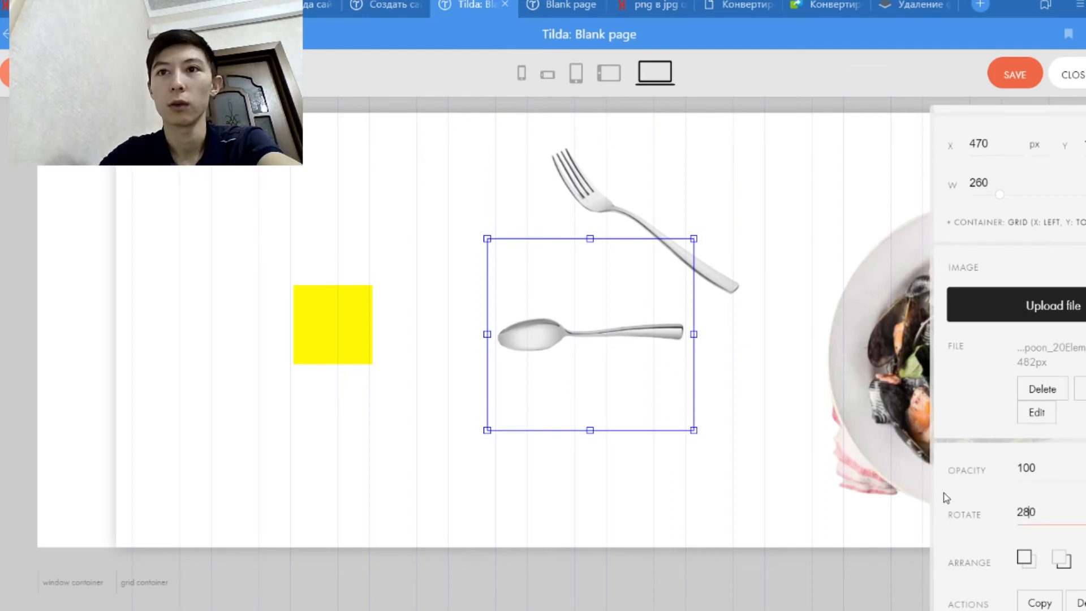
pyautogui.press('Return')
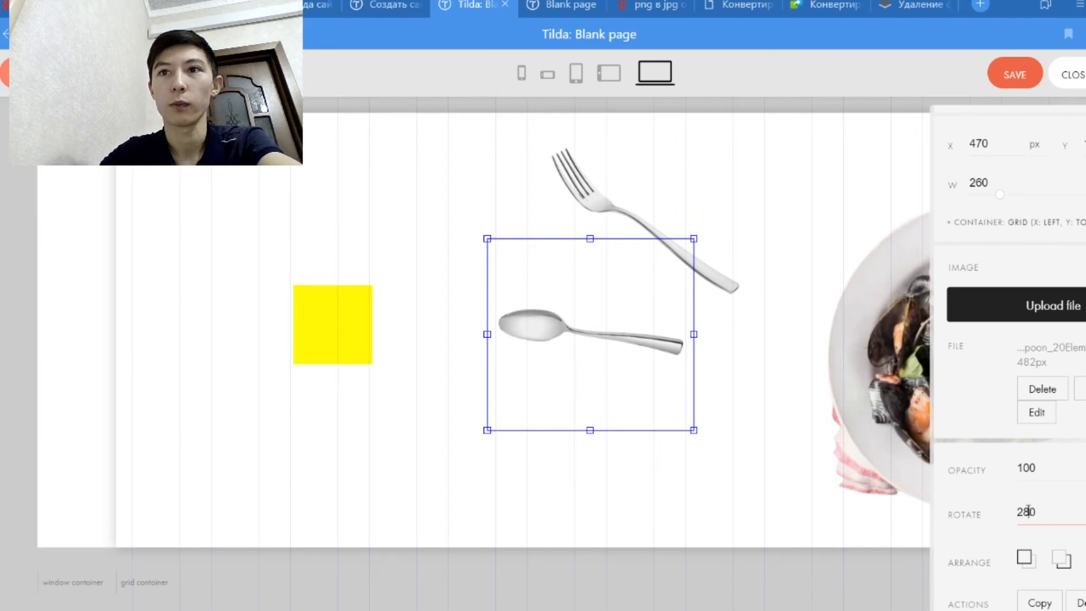
pyautogui.write('5')
pyautogui.press('Return')
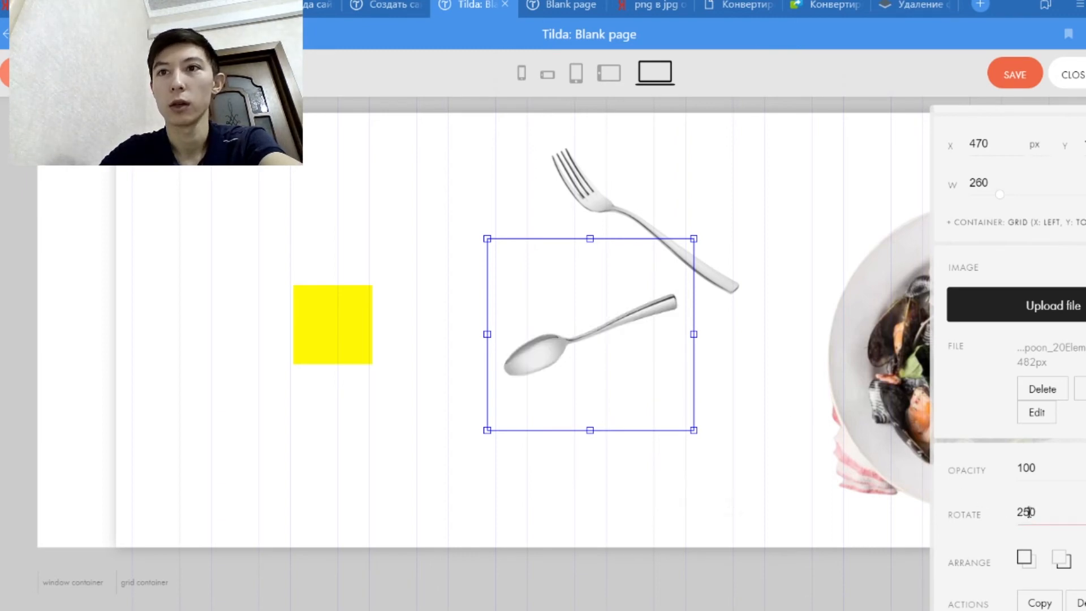
pyautogui.press('BackSpace')
pyautogui.write('6')
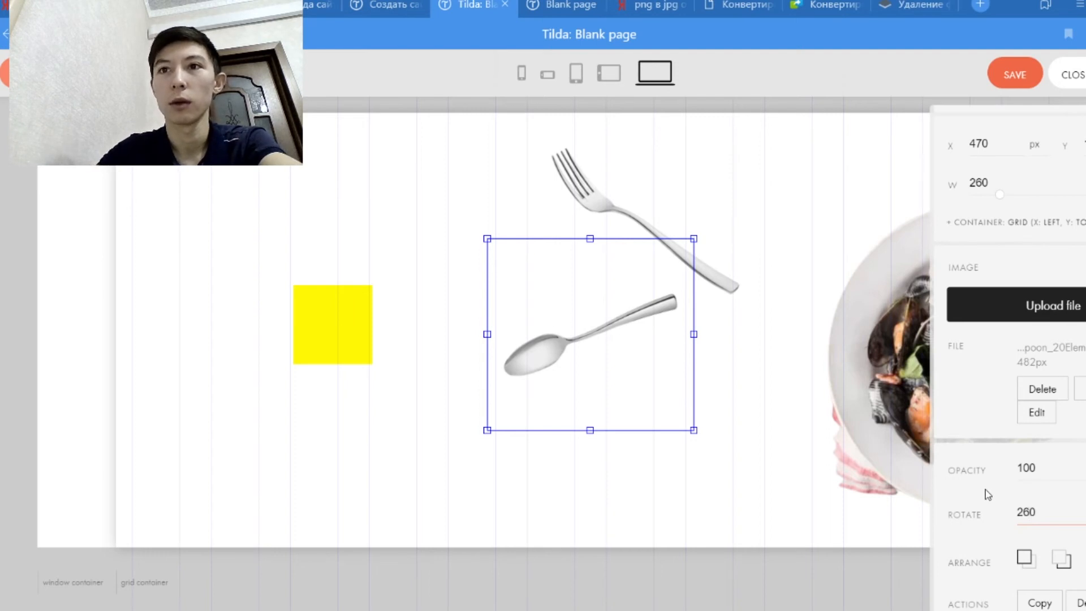
pyautogui.press('Return')
# - Set the fork's rotation to 360 degrees
pyautogui.click(600, 218)
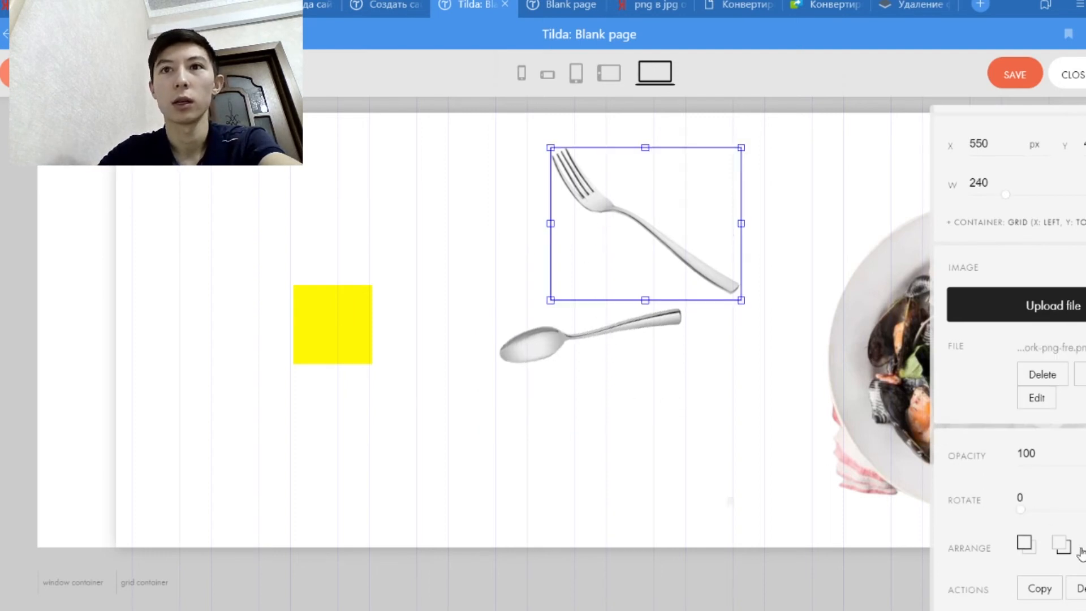
pyautogui.scroll(-3, 1030, 537)
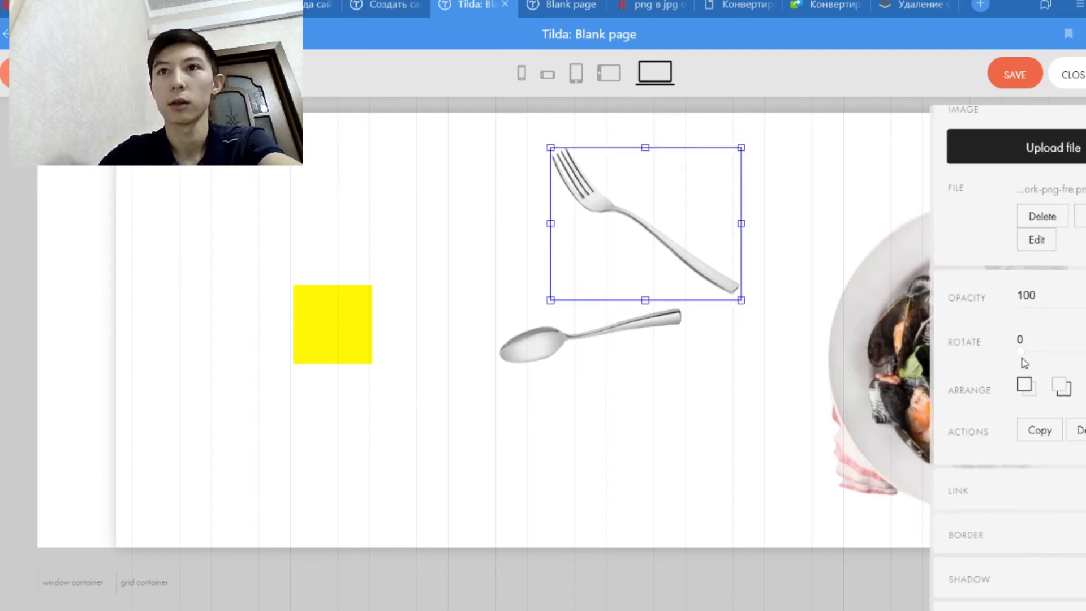
pyautogui.moveTo(1023, 352); pyautogui.dragTo(1085, 356)
# - Enlarge the spoon further and move it slightly right and down, below the fork
pyautogui.moveTo(583, 333); pyautogui.dragTo(614, 361)
pyautogui.click(552, 392)
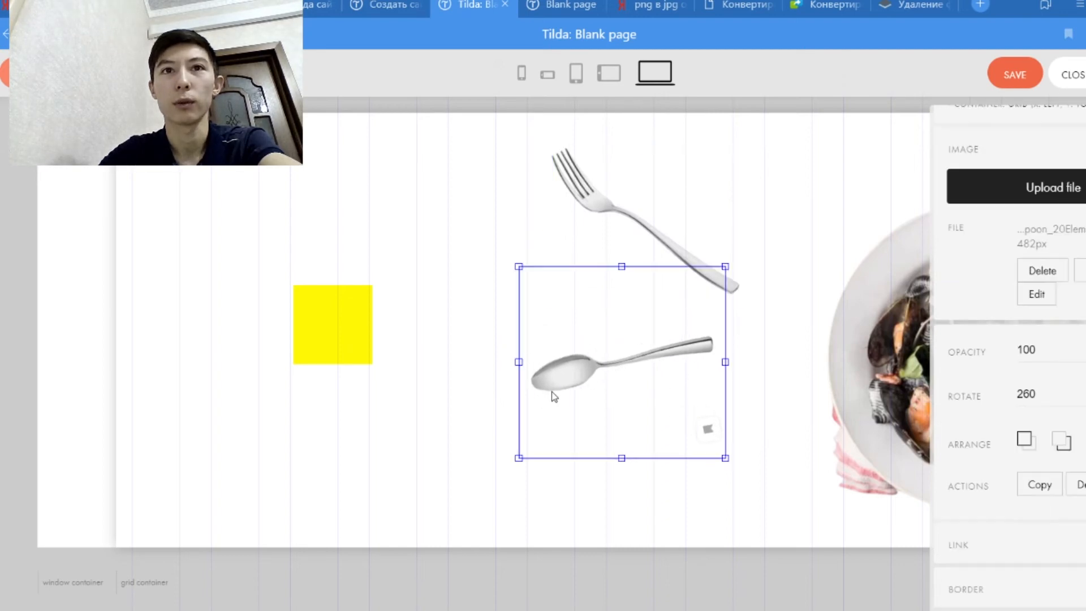
pyautogui.moveTo(515, 460); pyautogui.dragTo(497, 490)
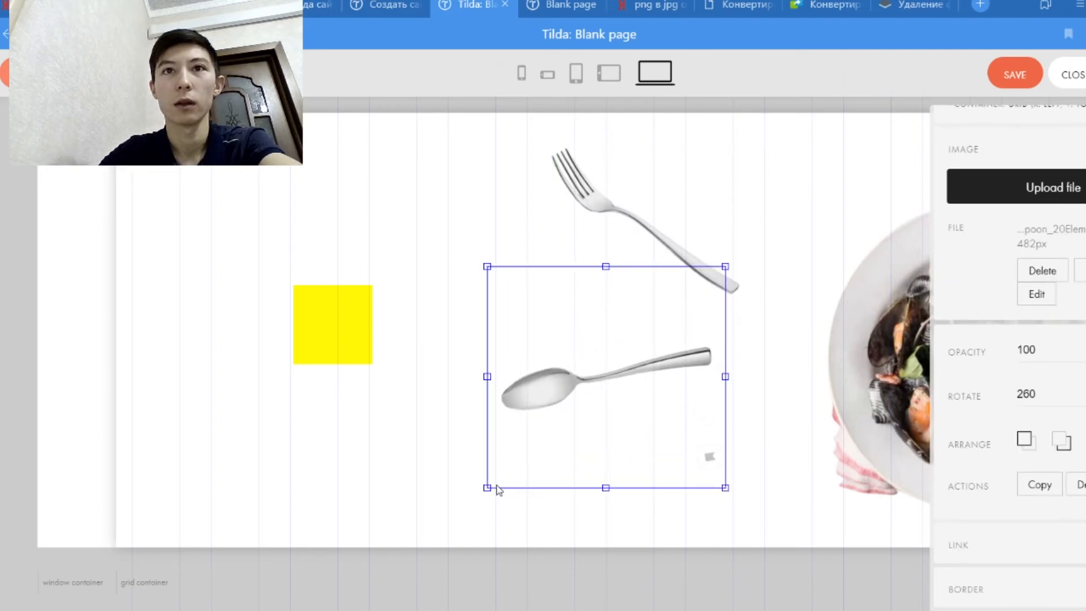
pyautogui.moveTo(614, 353); pyautogui.dragTo(646, 337)
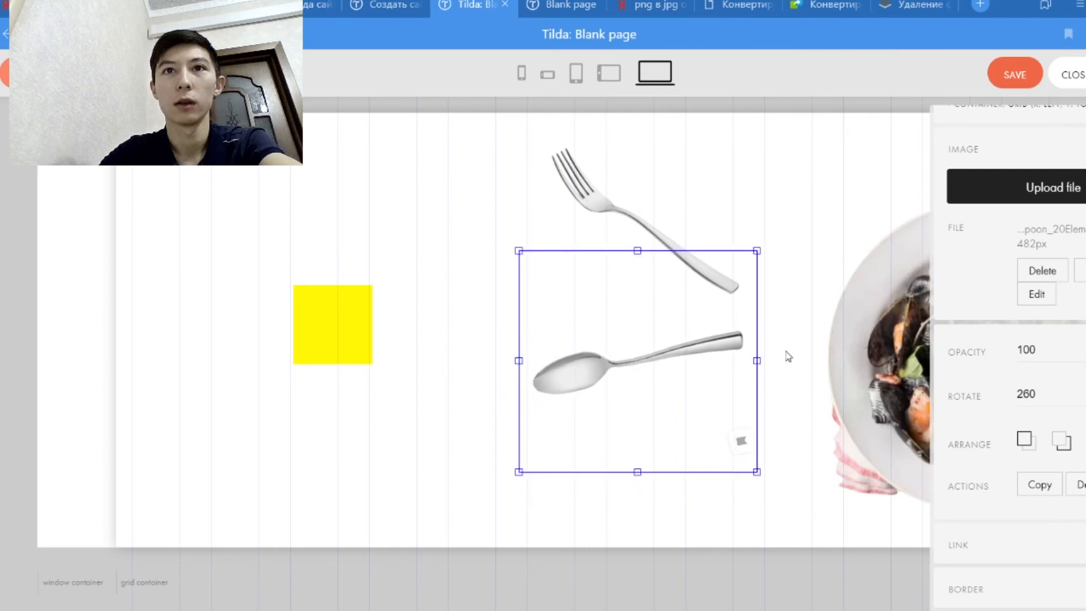
# - Move the plate back over the cutlery handles and send the spoon behind it
pyautogui.moveTo(870, 340); pyautogui.dragTo(663, 297)
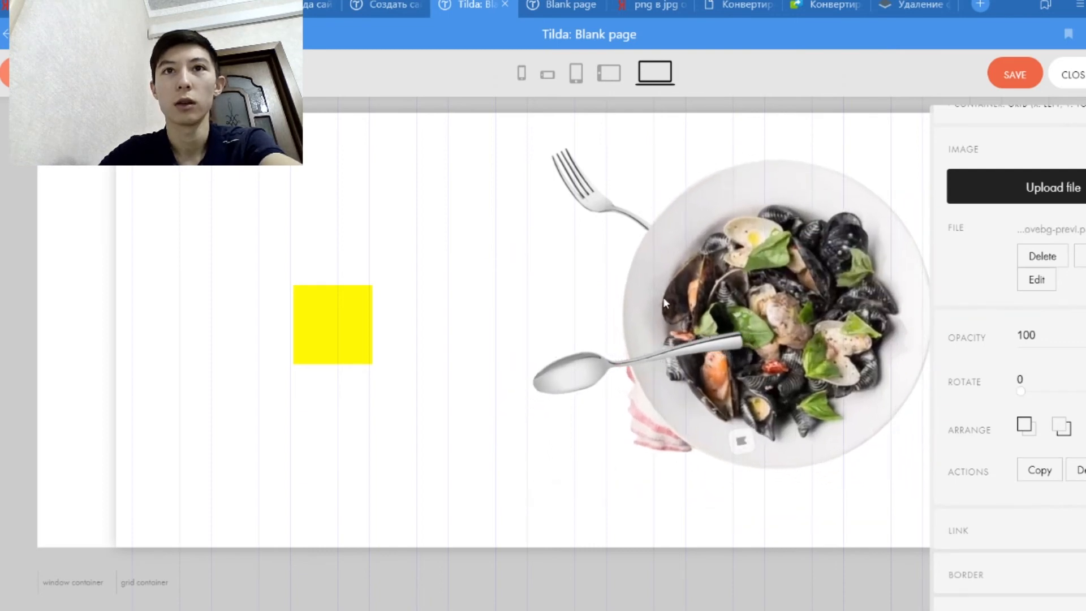
pyautogui.click(598, 364)
pyautogui.click(1061, 440)
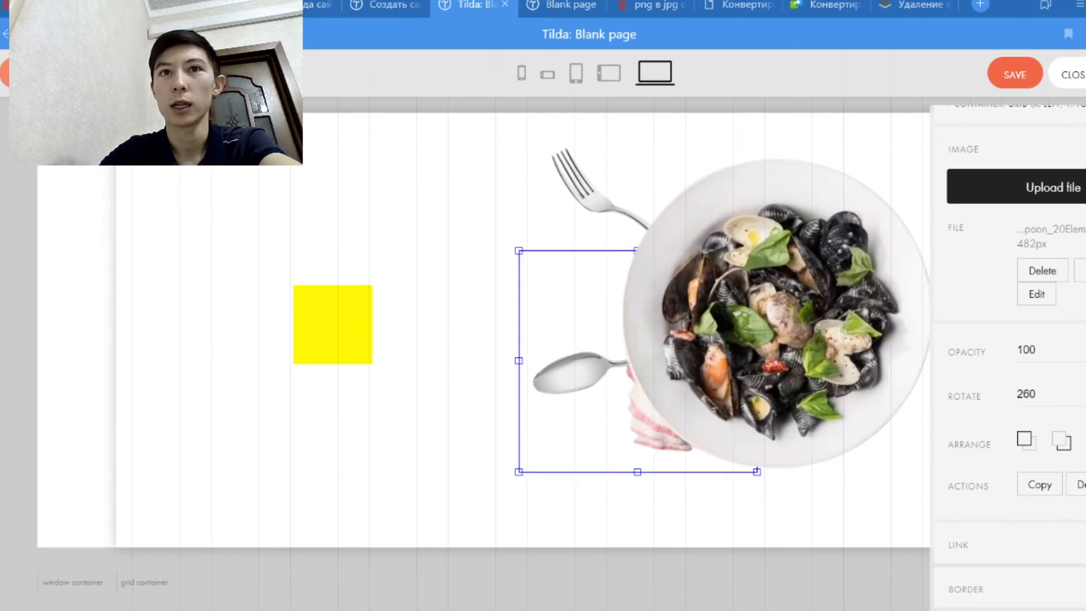
# - Enlarge the spoon slightly and reposition the plate so that it covers the ends of both handles
pyautogui.moveTo(788, 323); pyautogui.dragTo(815, 309)
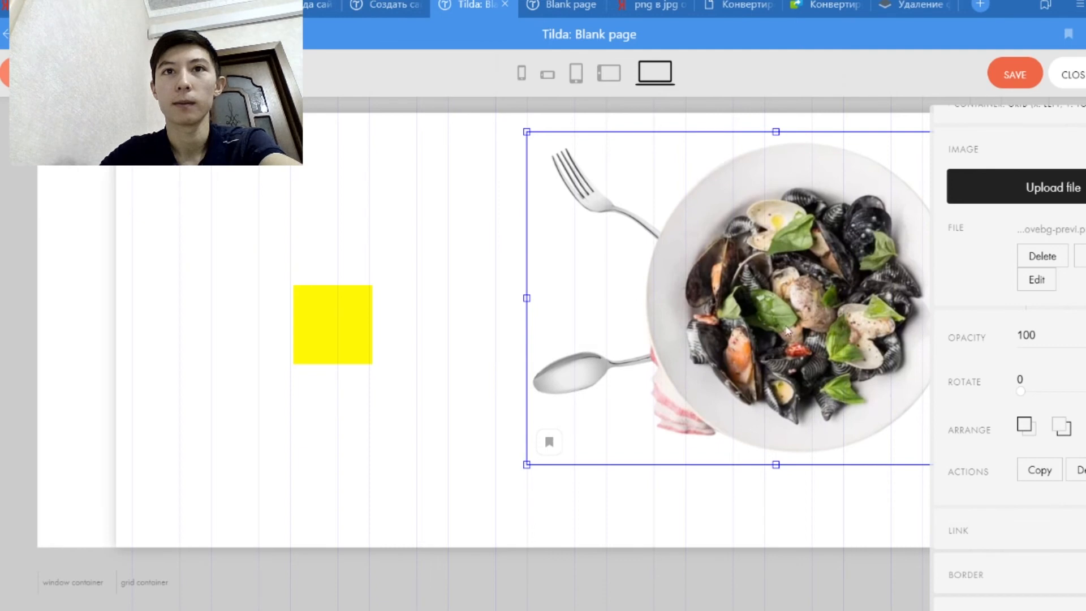
pyautogui.moveTo(634, 380); pyautogui.dragTo(745, 369)
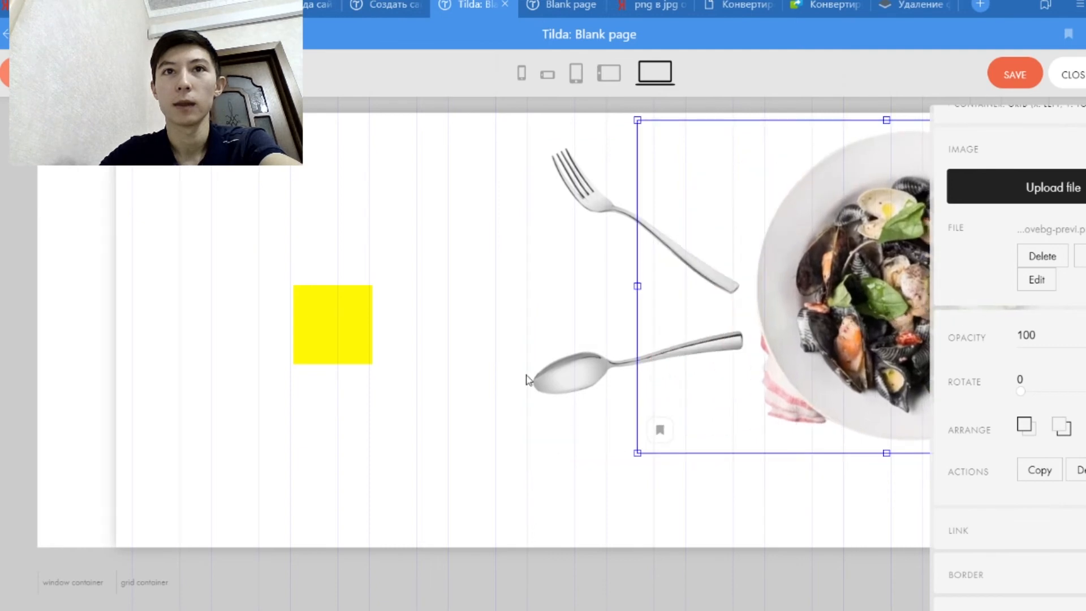
pyautogui.click(582, 388)
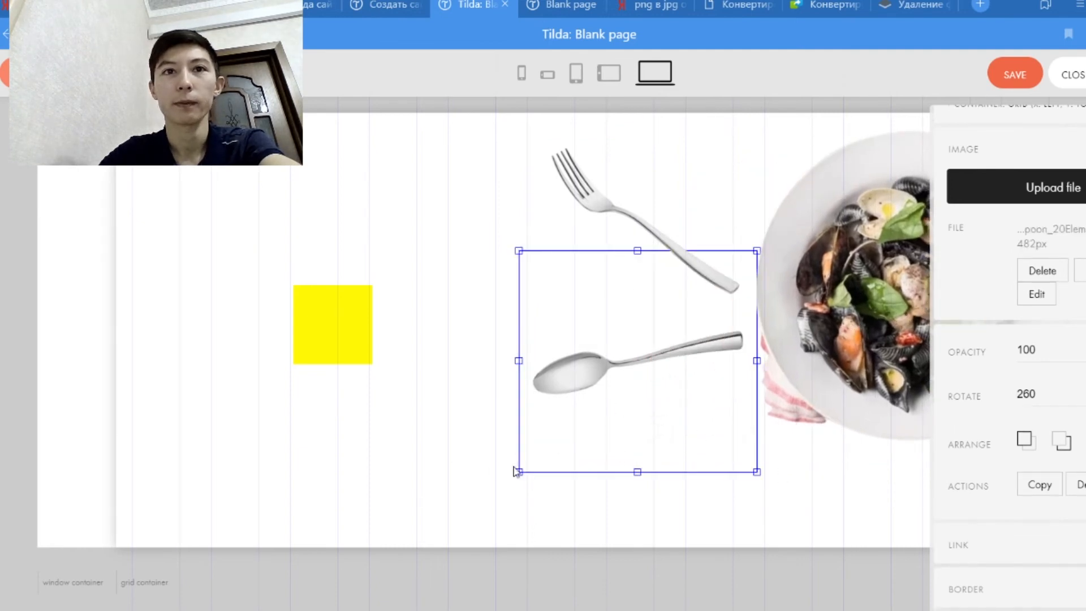
pyautogui.moveTo(512, 476); pyautogui.dragTo(509, 482)
pyautogui.moveTo(858, 244); pyautogui.dragTo(759, 270)
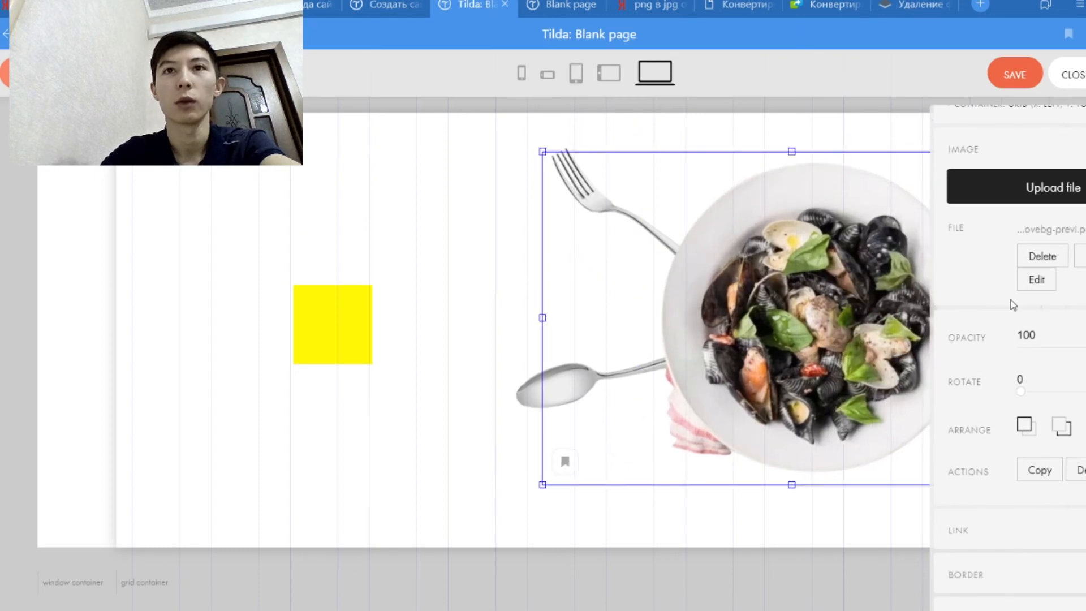
# - Compare the layout with the sample page and move the plate right, clear of the fork and spoon
pyautogui.click(457, 395)
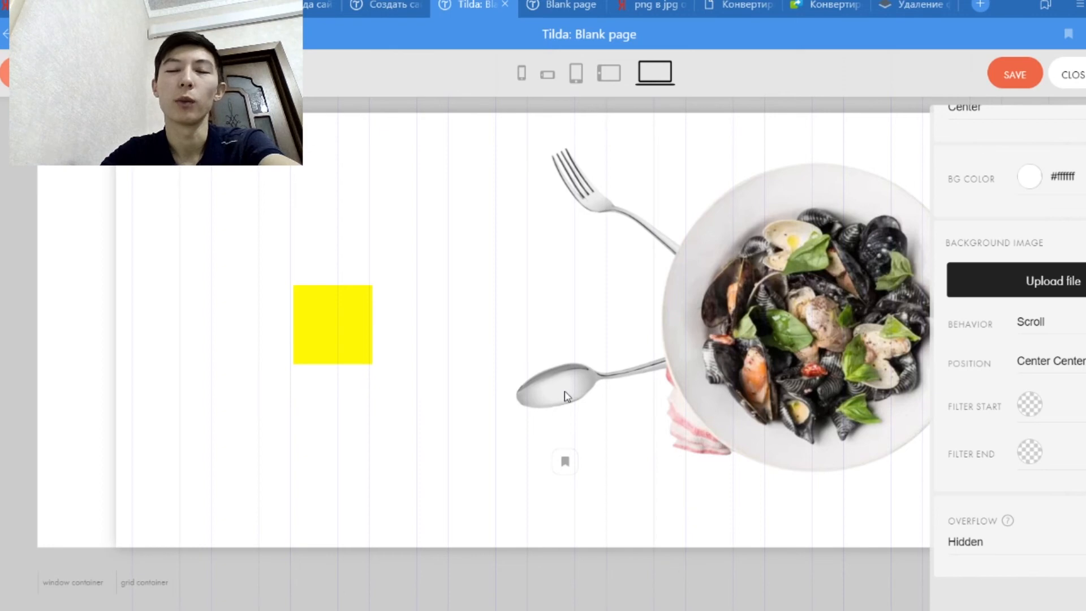
pyautogui.click(565, 461)
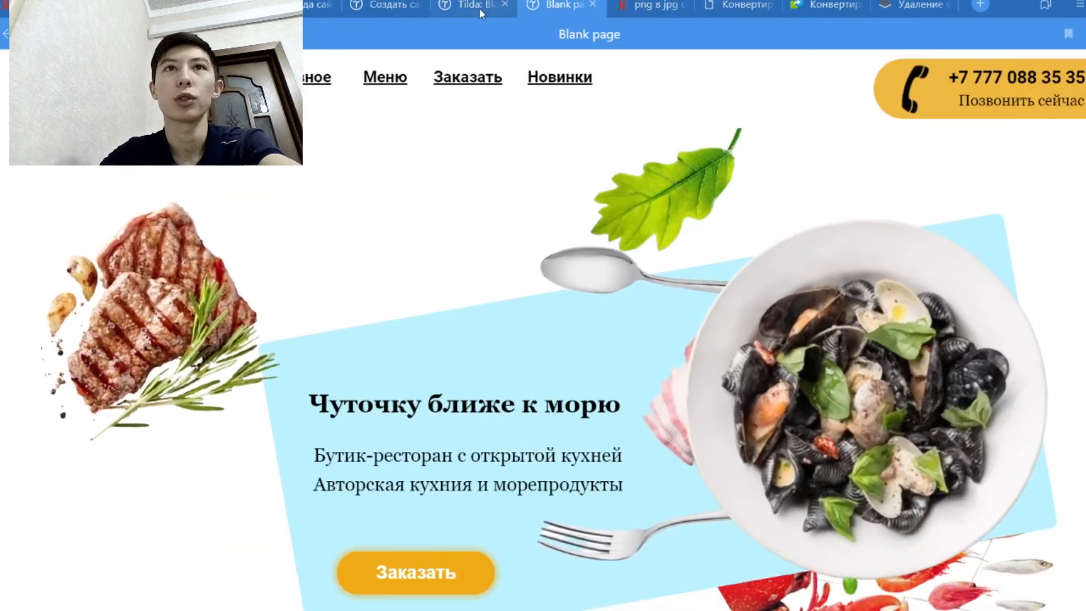
pyautogui.click(465, 8)
pyautogui.click(686, 233)
pyautogui.moveTo(686, 233); pyautogui.dragTo(831, 232)
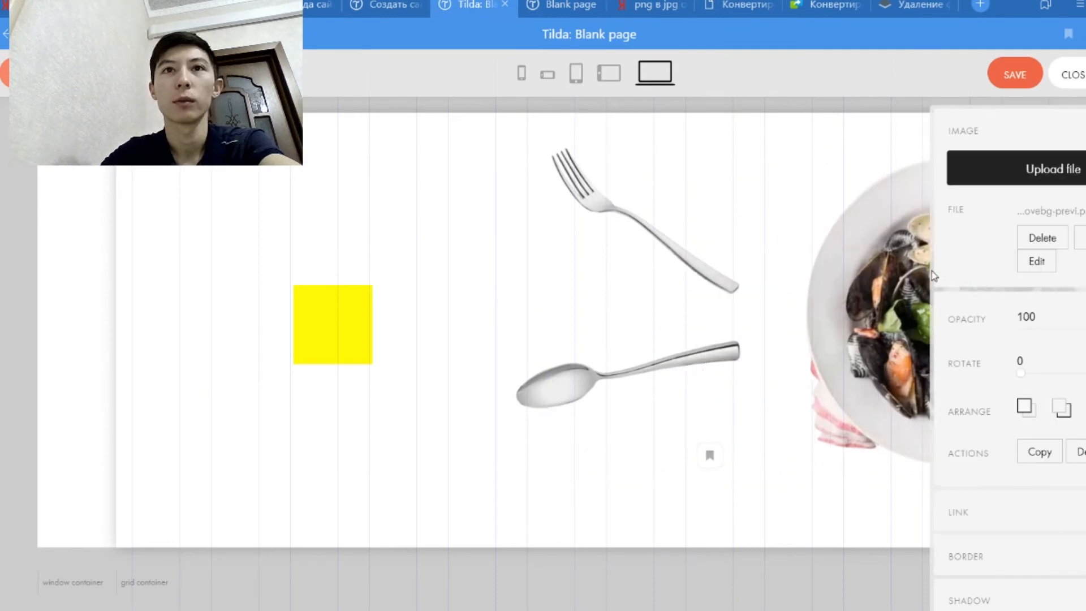
# - Give the fork a step-by-step animation triggered by the block on screen, with looping set to Loop
pyautogui.click(606, 211)
pyautogui.scroll(-5, 733, 259)
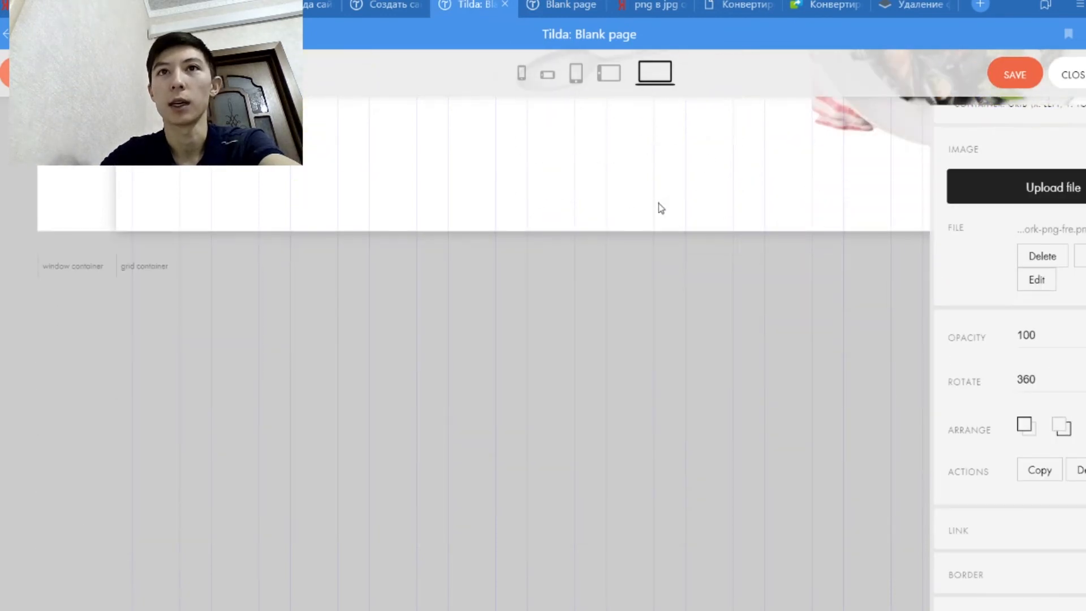
pyautogui.scroll(5, 681, 220)
pyautogui.scroll(-3, 1016, 341)
pyautogui.scroll(-4, 1029, 396)
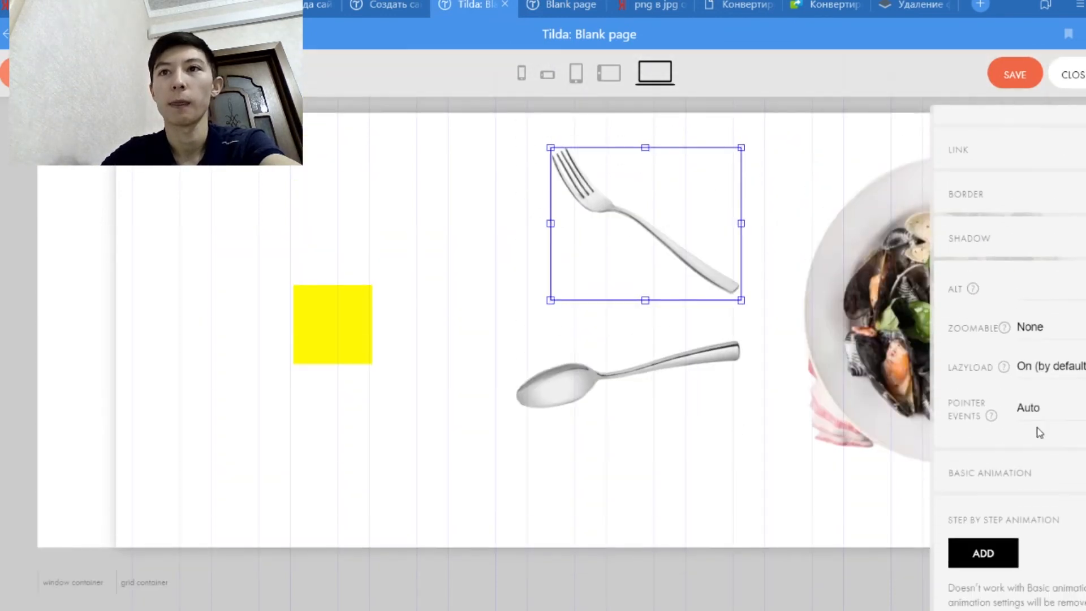
pyautogui.click(1000, 571)
pyautogui.click(1032, 203)
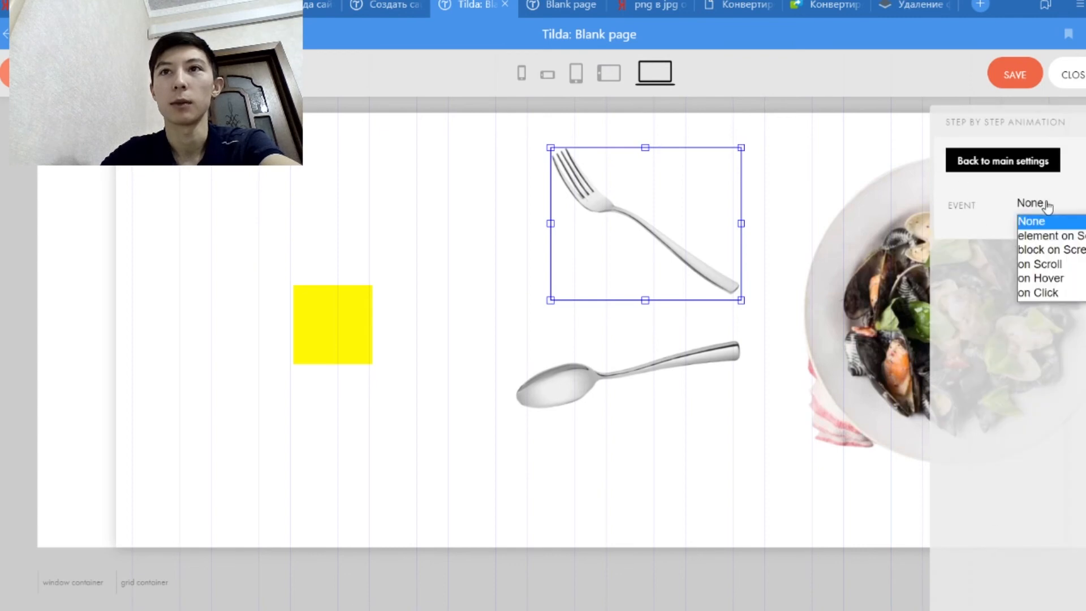
pyautogui.click(1056, 250)
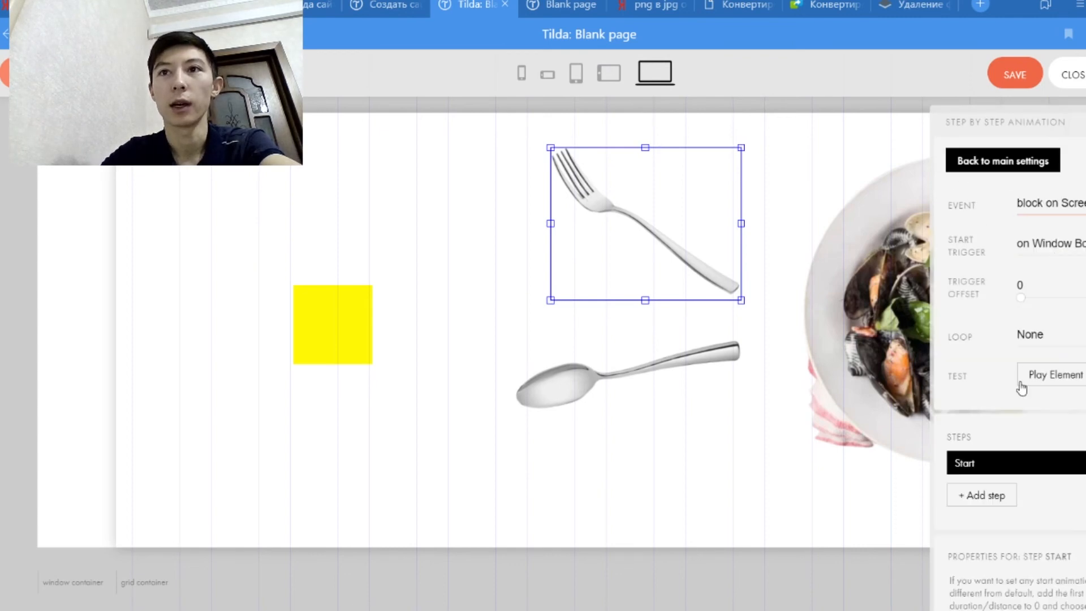
pyautogui.click(1030, 334)
pyautogui.click(1034, 366)
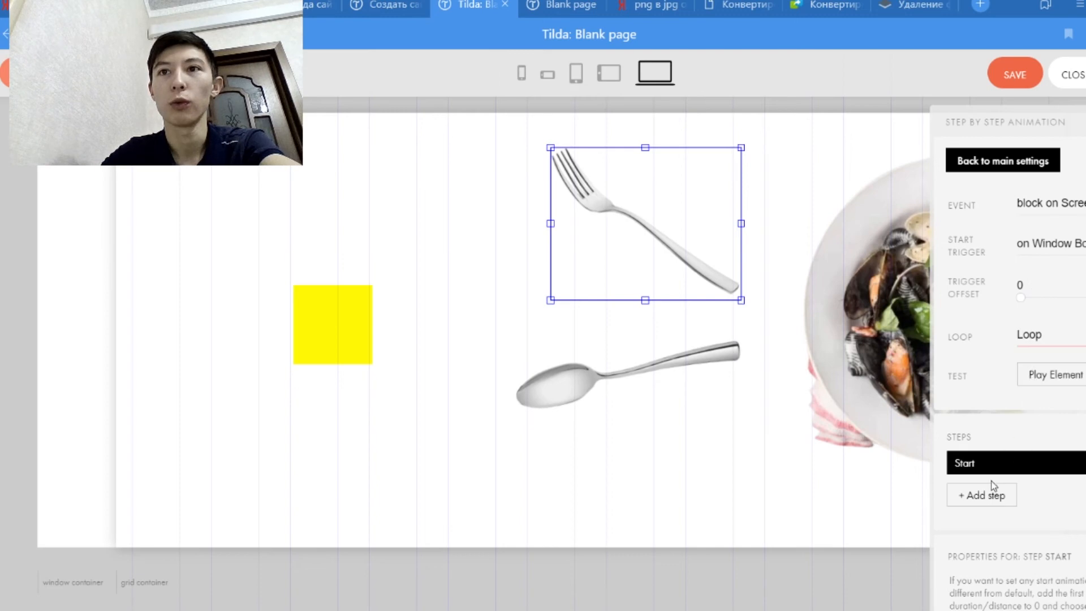
# - Add a first animation step to the fork and set its duration to 3
pyautogui.click(991, 498)
pyautogui.scroll(-3, 989, 492)
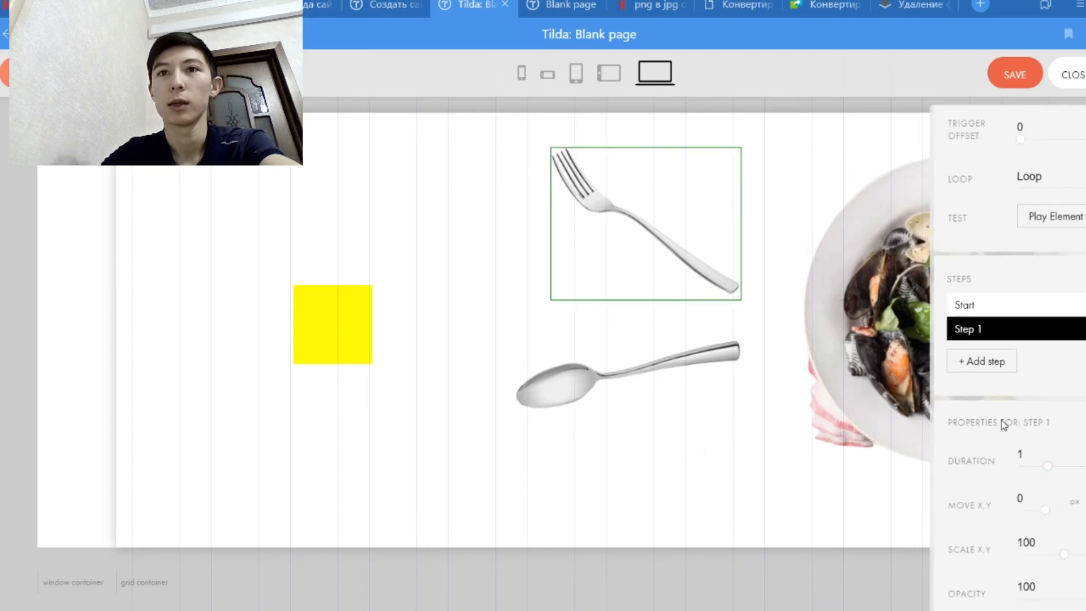
pyautogui.moveTo(1053, 471); pyautogui.dragTo(1083, 471)
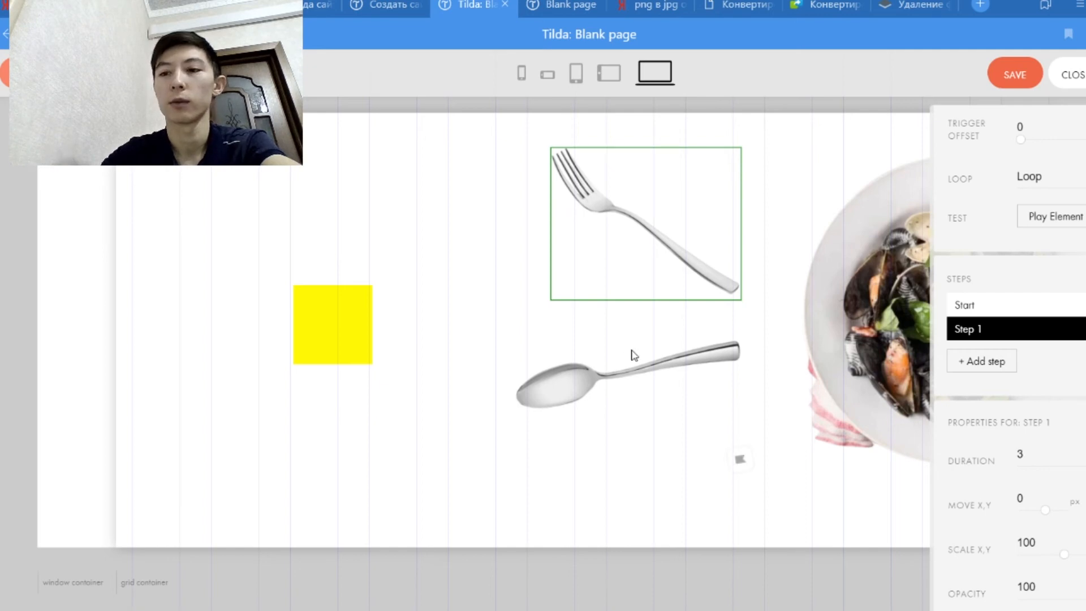
# - Offset the fork horizontally by -28 px in Step 1 of its animation
pyautogui.press('Left')
pyautogui.press('Left')
pyautogui.press('Left')
pyautogui.press('Left')
pyautogui.press('Left')
pyautogui.press('Left')
pyautogui.press('Left')
pyautogui.press('Left')
pyautogui.press('Left')
pyautogui.press('Left')
pyautogui.press('Left')
pyautogui.press('Left')
pyautogui.press('Left')
pyautogui.press('Left')
pyautogui.press('Left')
pyautogui.press('Left')
pyautogui.press('Left')
pyautogui.press('Left')
pyautogui.press('Left')
pyautogui.press('Left')
pyautogui.press('Left')
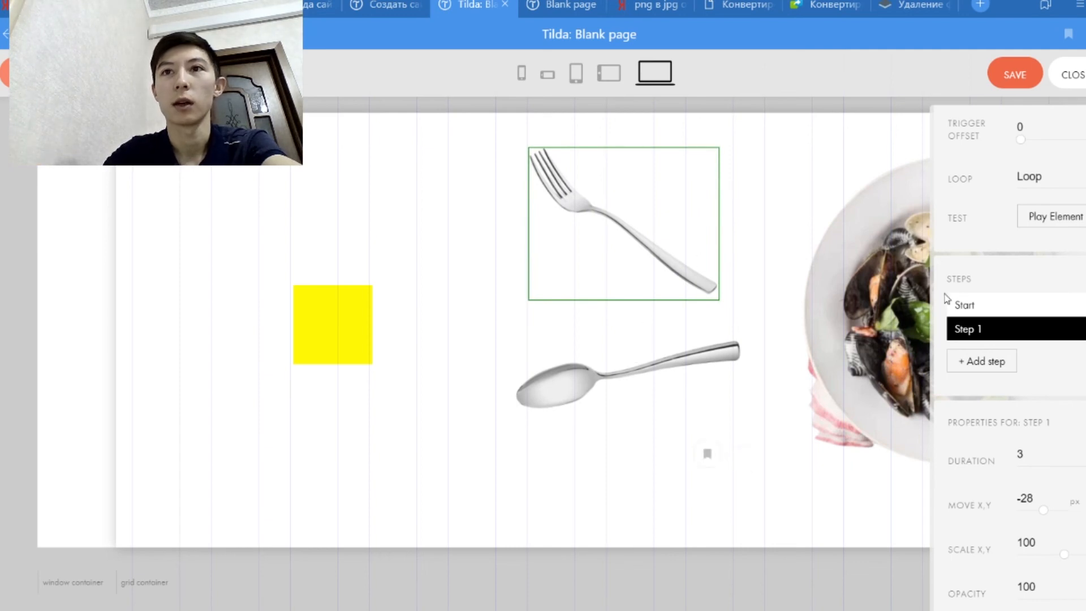
# - Raise the fork slightly in its start state and shift it further up and left in Step 1
pyautogui.click(980, 306)
pyautogui.click(987, 330)
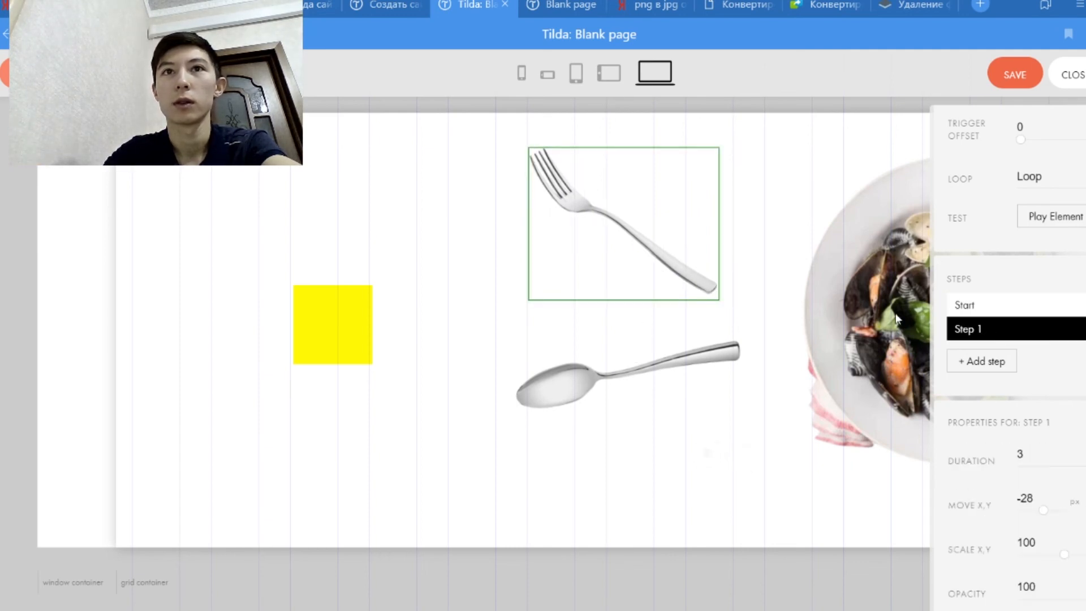
pyautogui.click(986, 306)
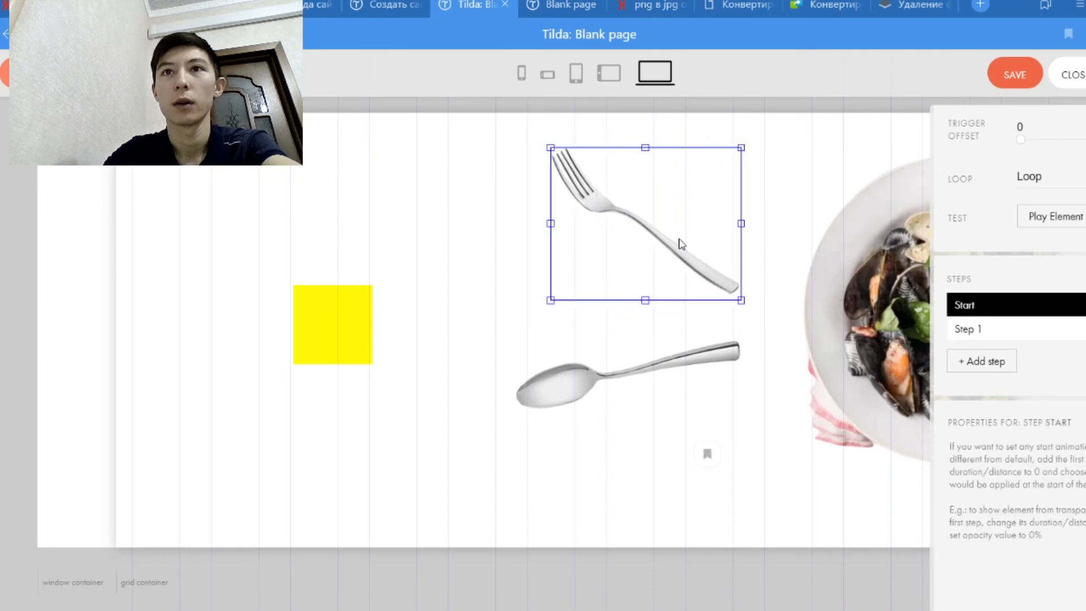
pyautogui.click(672, 238)
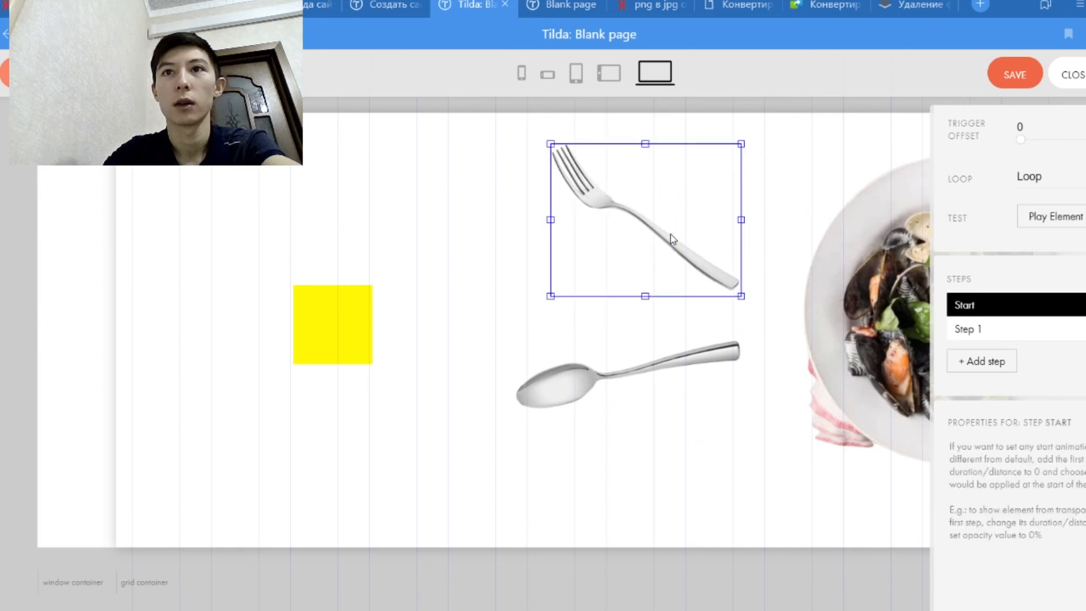
pyautogui.click(979, 332)
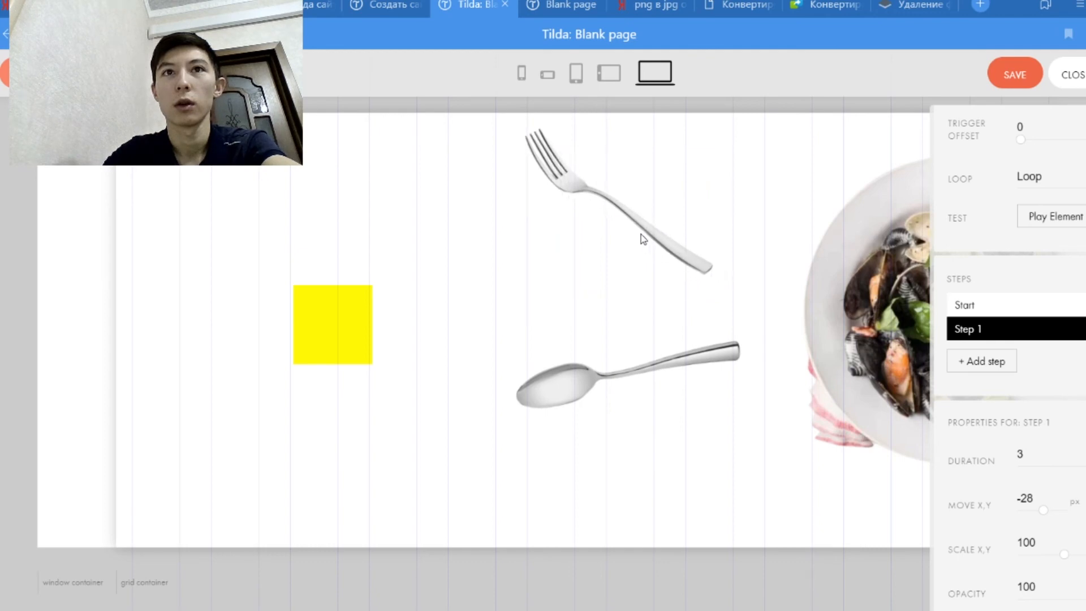
# - Give the spoon a block-on-screen step-by-step animation set to Loop, with a first step that moves it left and slightly down
pyautogui.click(650, 372)
pyautogui.click(1055, 205)
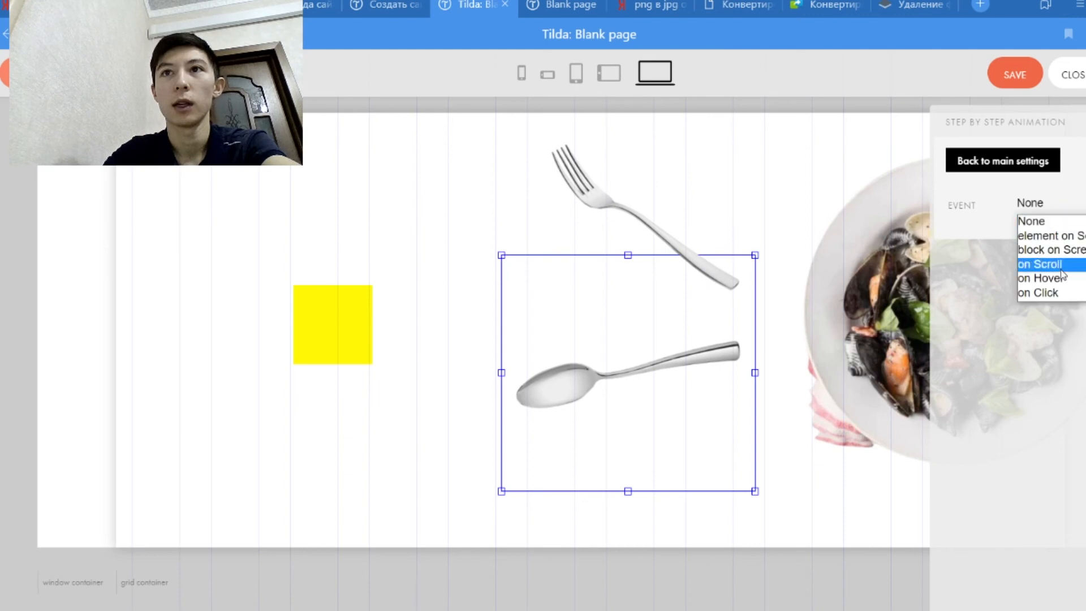
pyautogui.click(1046, 247)
pyautogui.click(1031, 335)
pyautogui.click(1047, 380)
pyautogui.click(1044, 338)
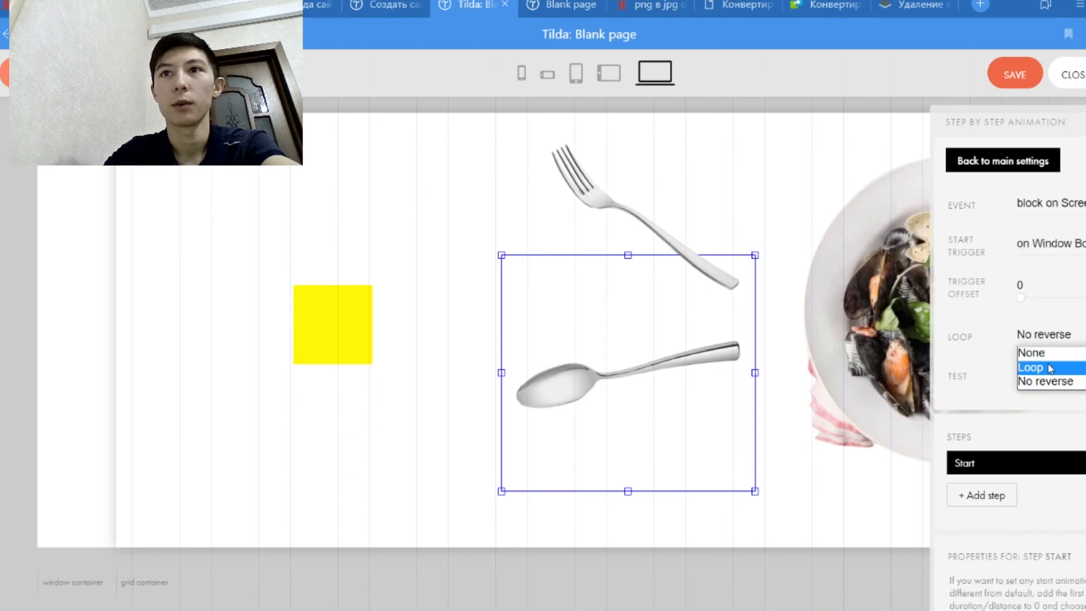
pyautogui.click(1032, 367)
pyautogui.click(1003, 497)
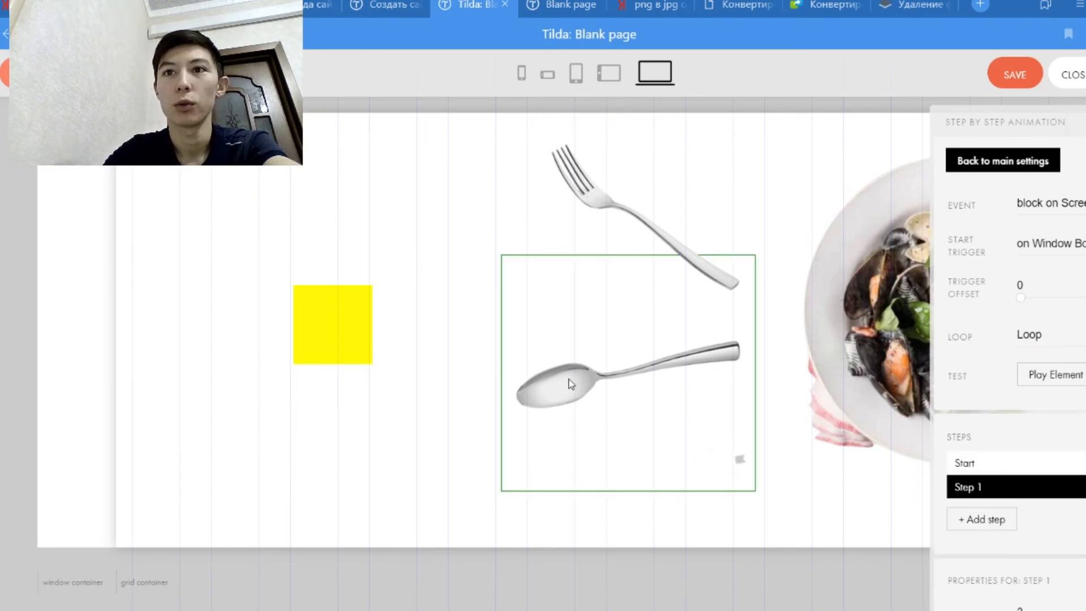
pyautogui.moveTo(621, 386); pyautogui.dragTo(590, 394)
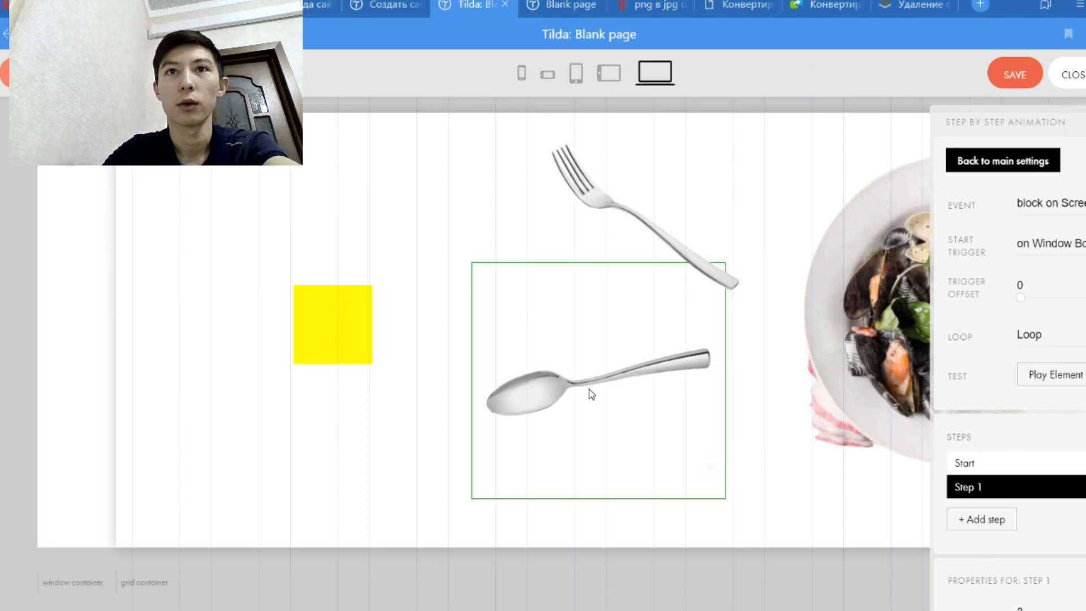
# - Move the plate back over the fork and spoon handles, save the Zero block and close its editor
pyautogui.click(872, 341)
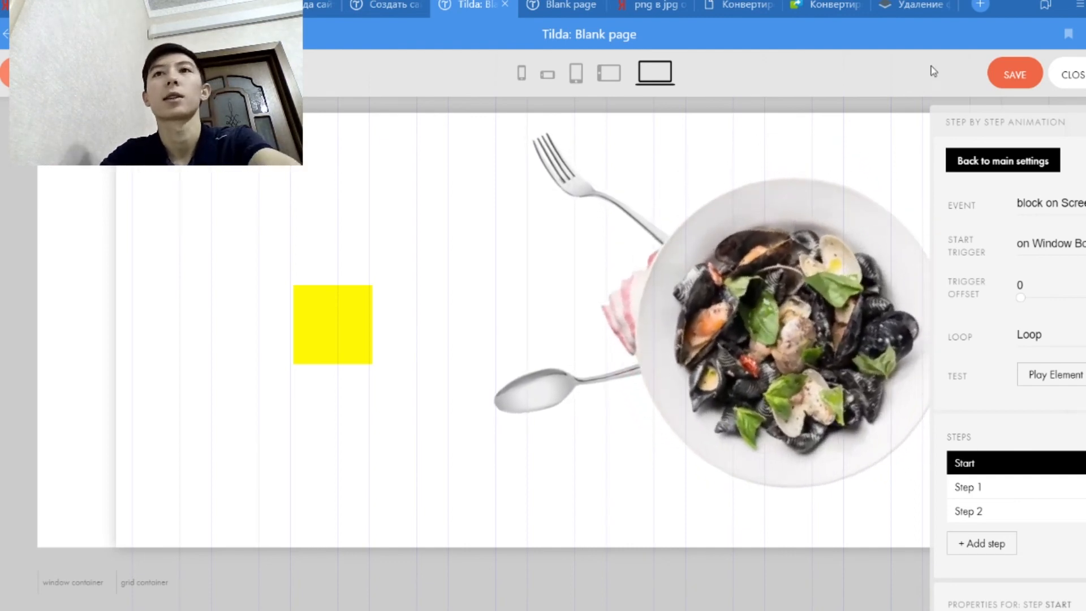
pyautogui.click(1014, 75)
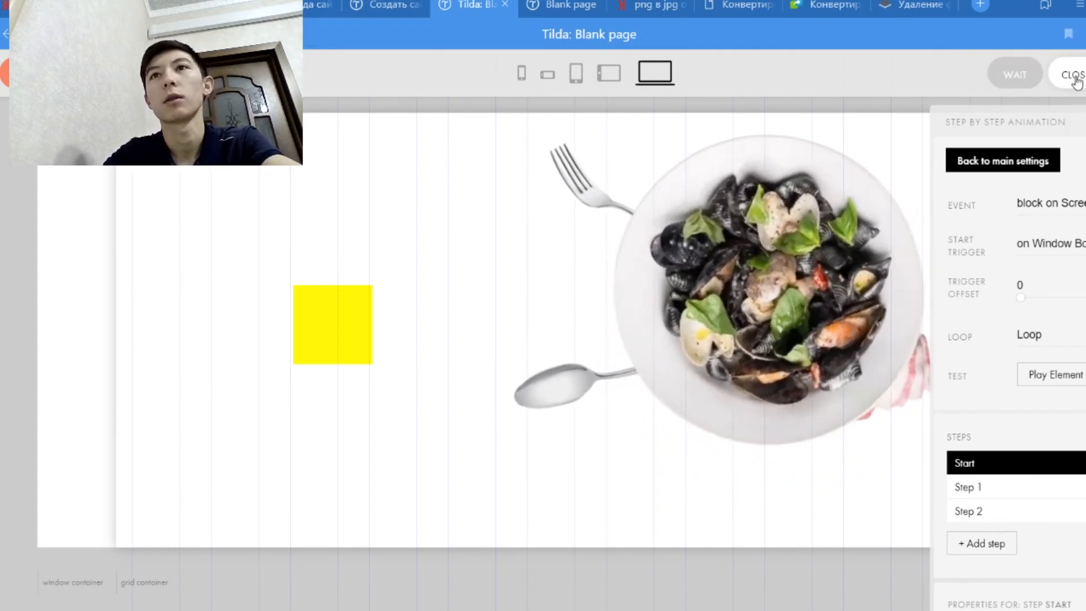
pyautogui.click(1074, 80)
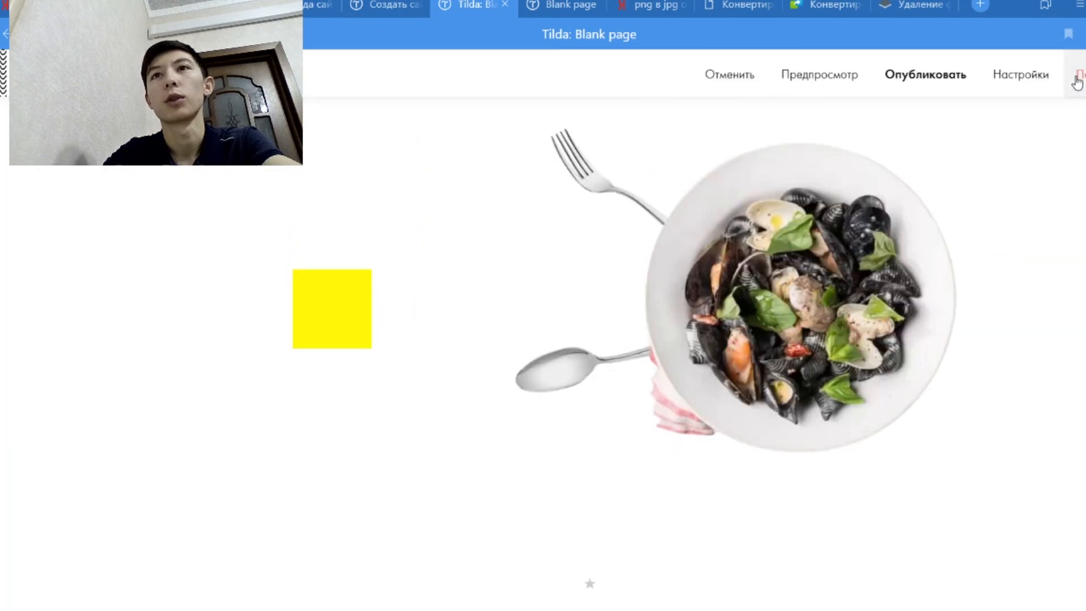
# - Review the finished cover on the page and compare it with the sample restaurant page
pyautogui.scroll(-2, 384, 427)
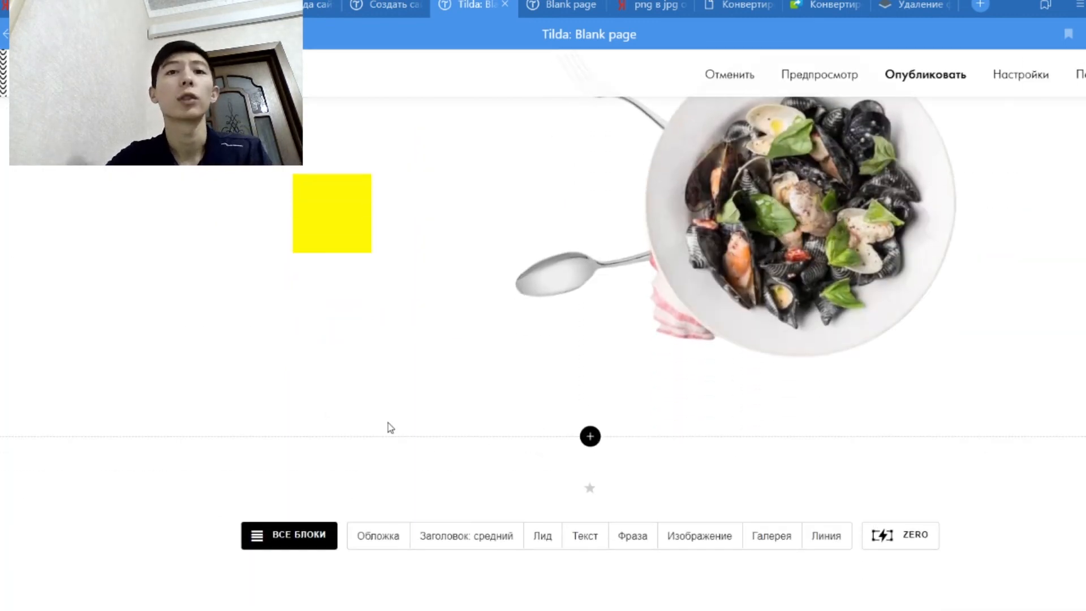
pyautogui.scroll(2, 401, 410)
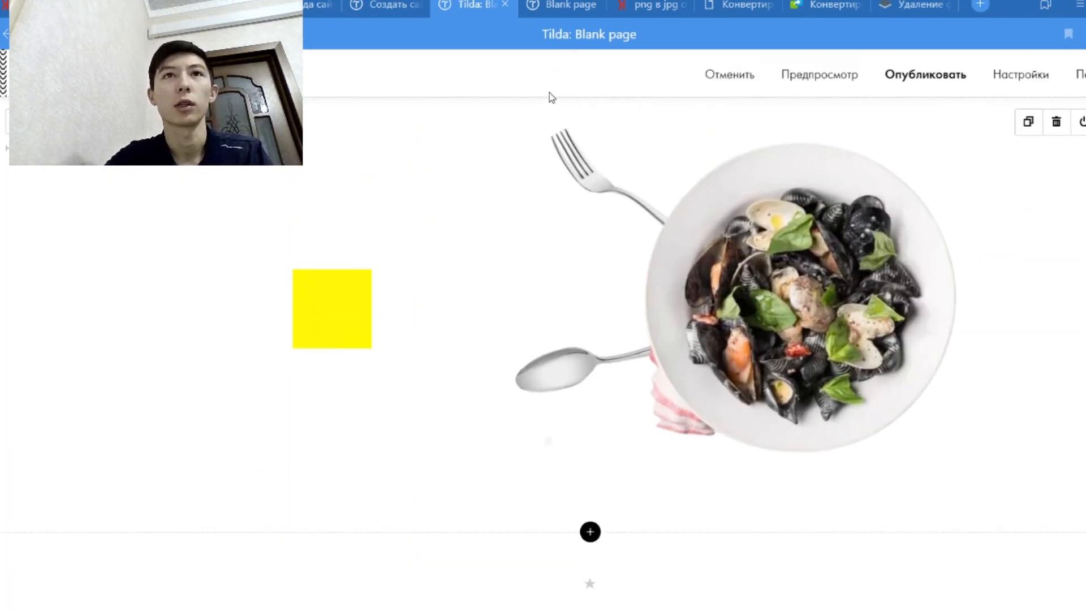
pyautogui.click(566, 5)
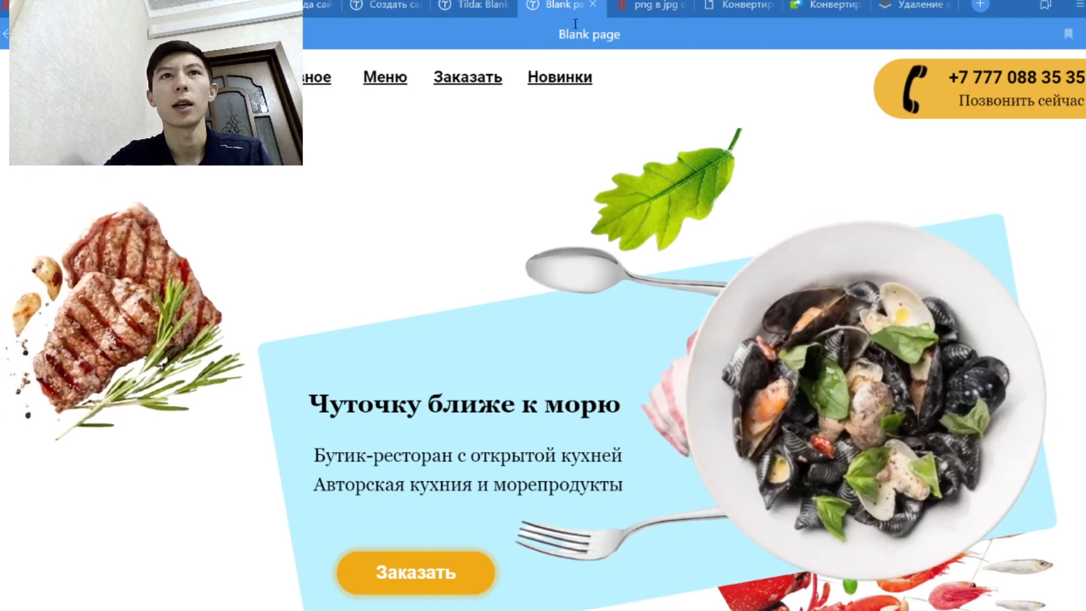
pyautogui.click(449, 9)
# - Open the project's furniture page, look through its blocks, and return to the sample restaurant page
pyautogui.click(240, 74)
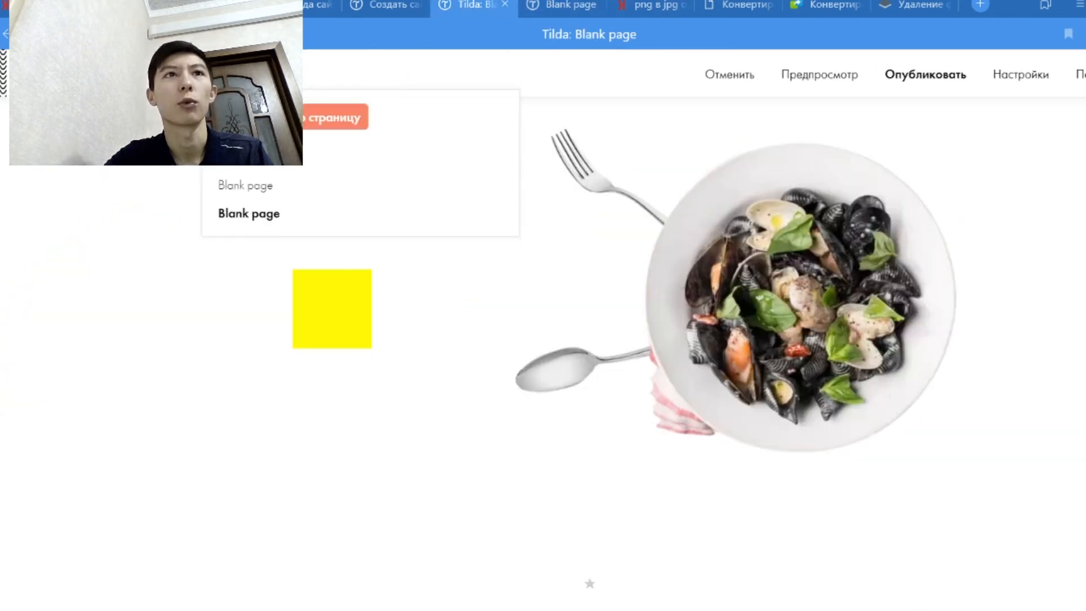
pyautogui.click(240, 164)
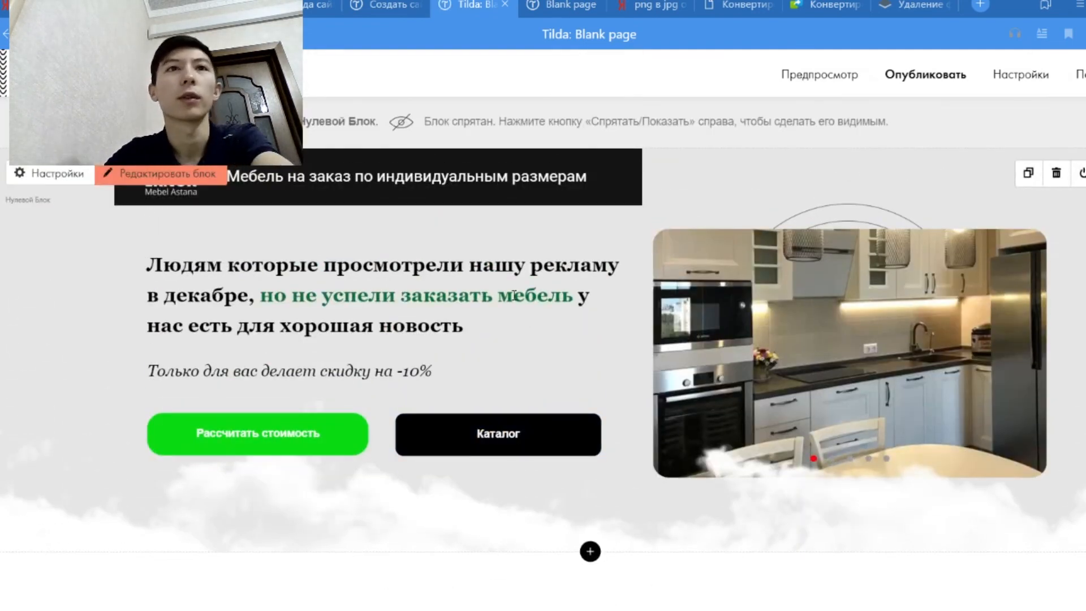
pyautogui.scroll(-7, 532, 298)
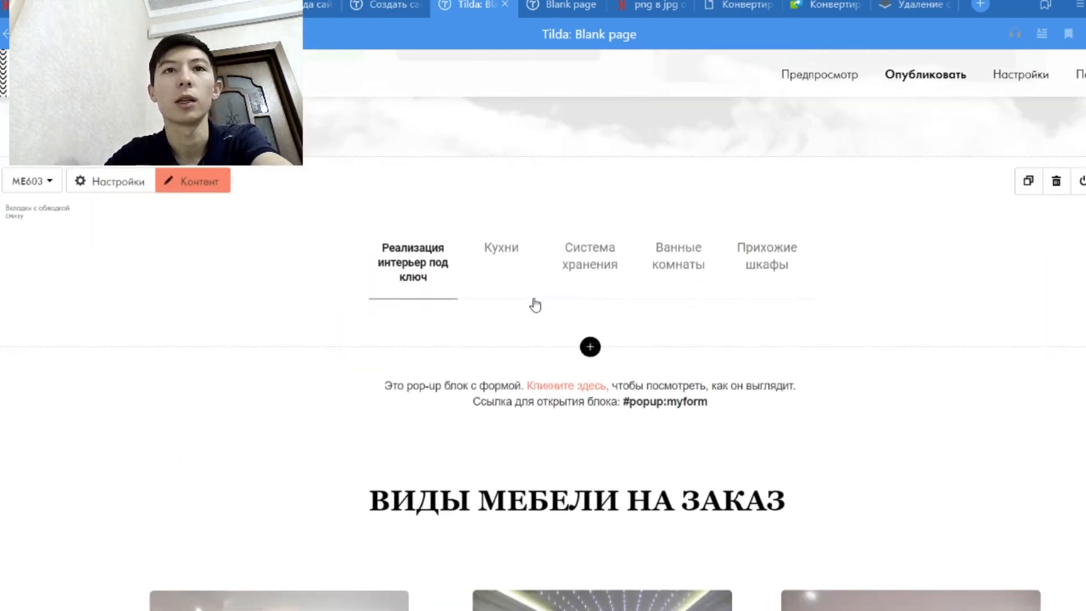
pyautogui.scroll(-15, 534, 297)
pyautogui.scroll(6, 528, 295)
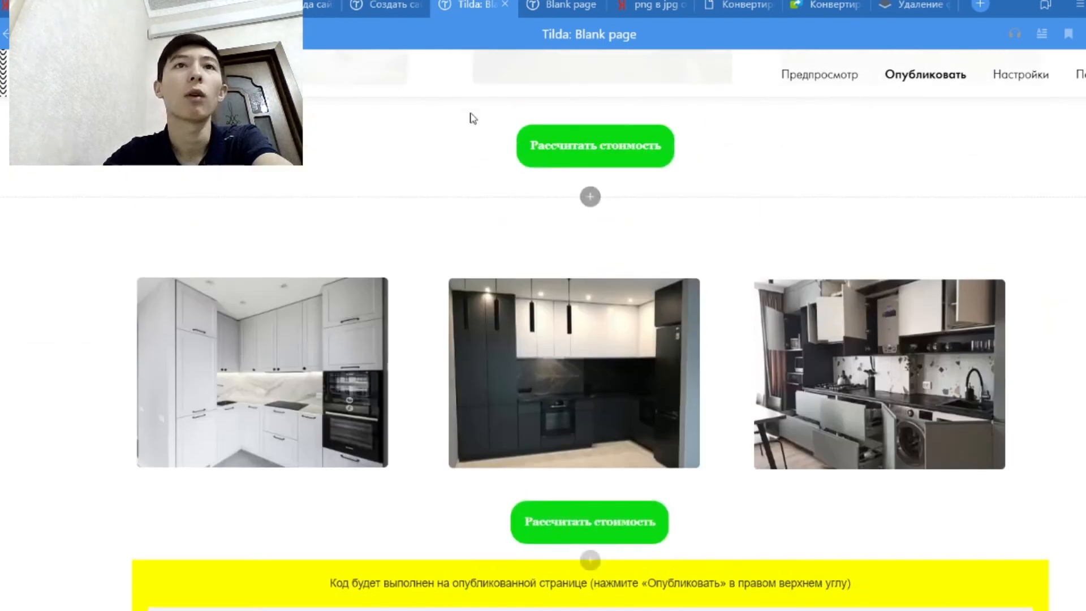
pyautogui.scroll(-6, 591, 198)
pyautogui.click(571, 5)
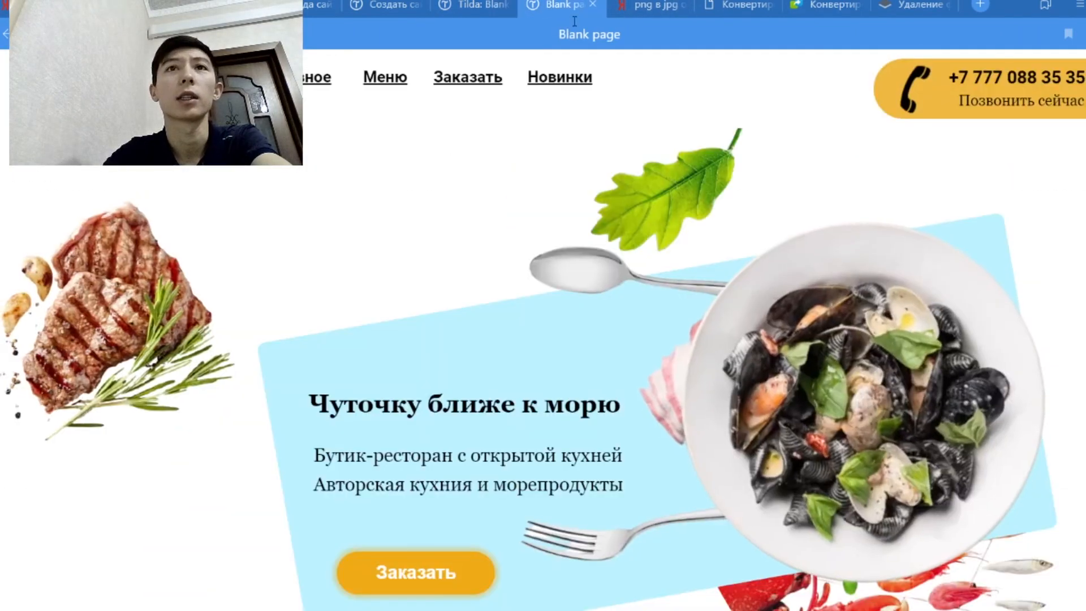